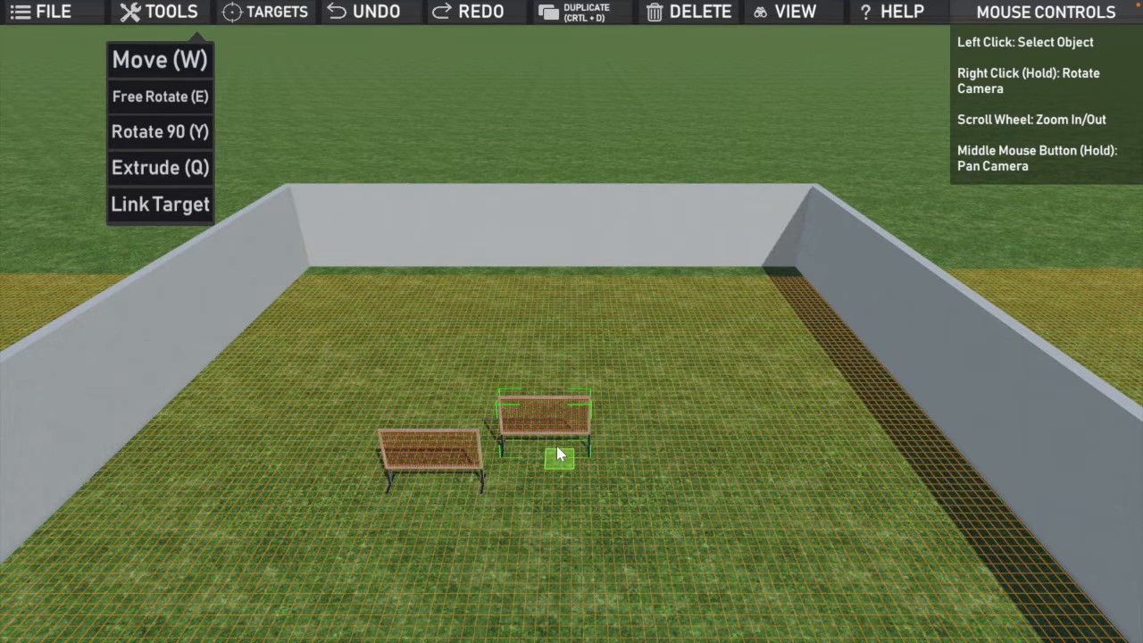
Step: Rotate the selected wide fence by 90 degrees, join it to the front fence's inner end, and add a duplicate in line behind it
{"action": "key", "text": "y"}
{"action": "left_click_drag", "start_coordinate": [563, 462], "coordinate": [508, 465]}
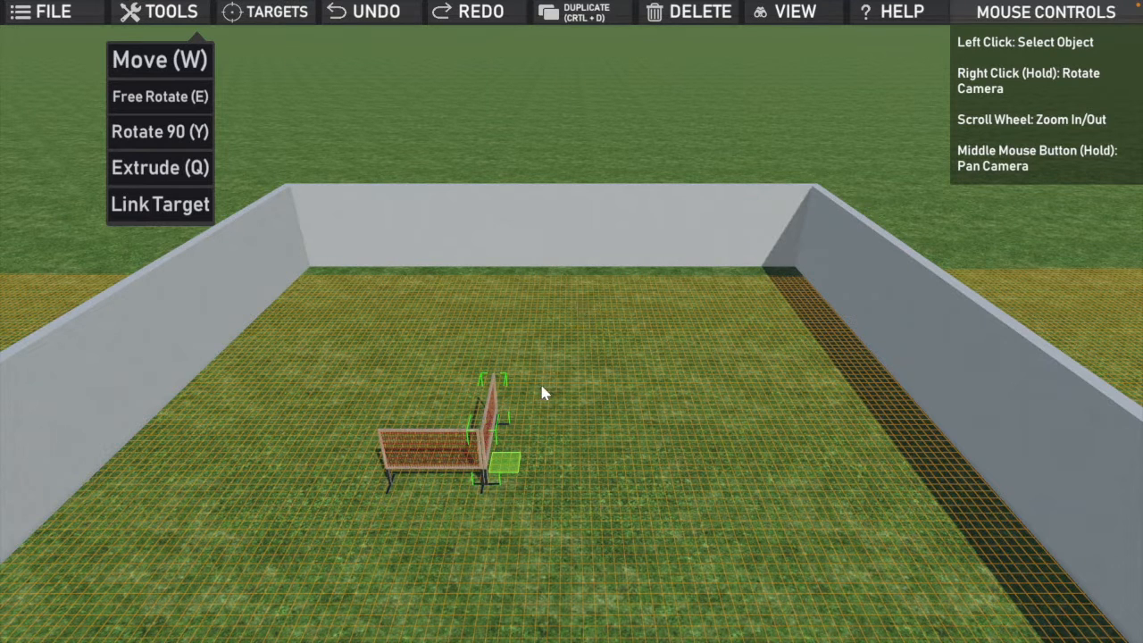
{"action": "key", "text": "ctrl+d"}
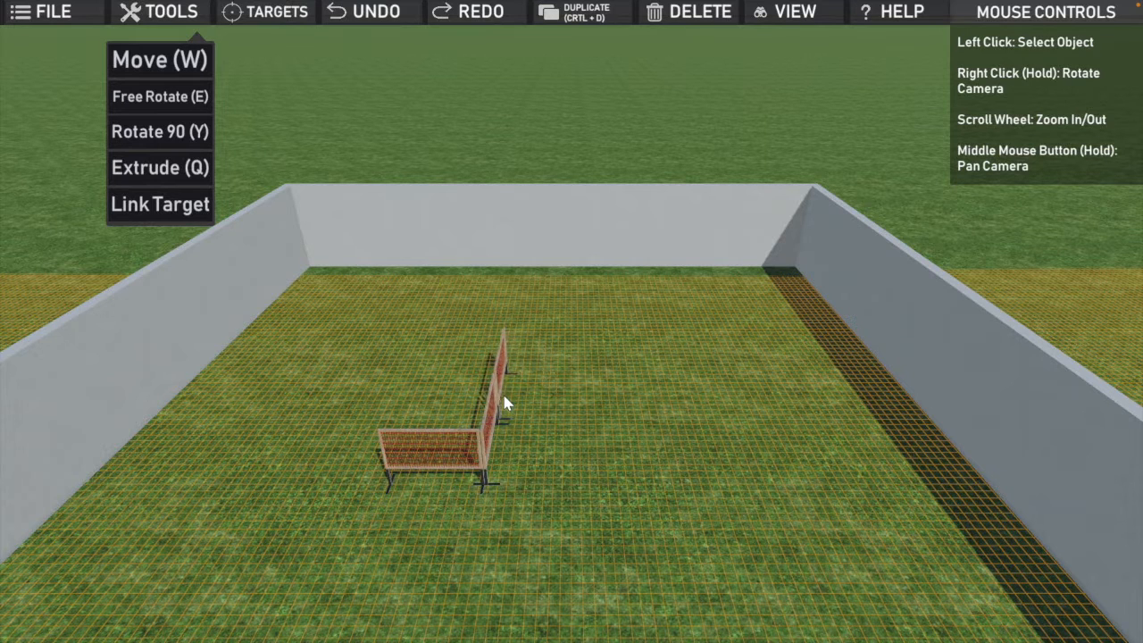
{"action": "left_click", "coordinate": [503, 404]}
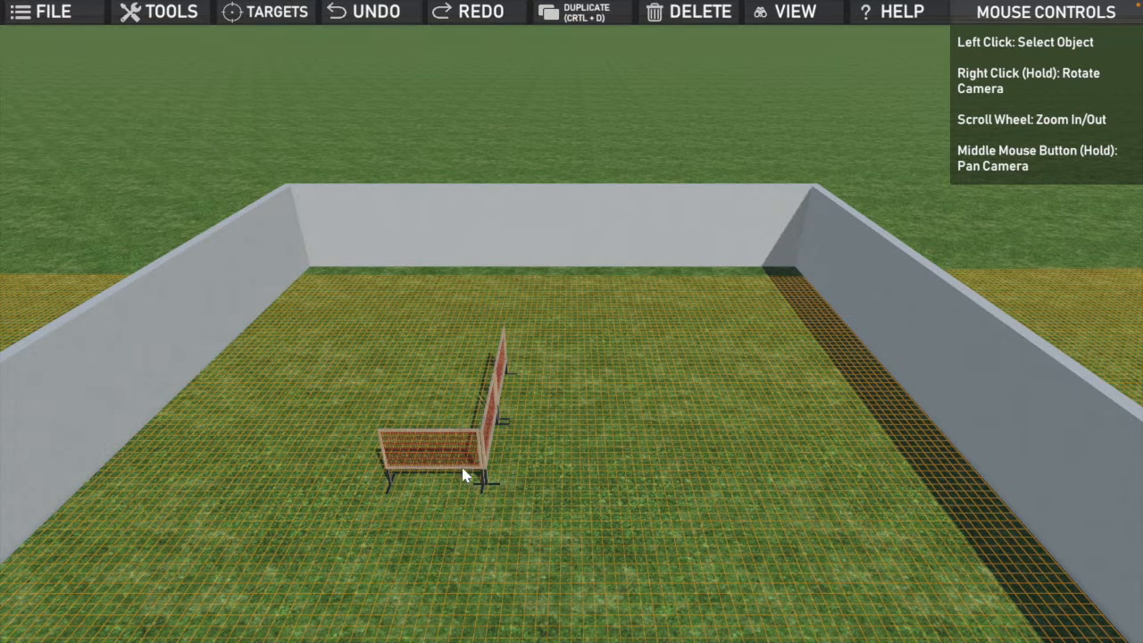
Step: Duplicate the front fence and place the copy parallel to it at the far end of the two side fences
{"action": "left_click", "coordinate": [386, 438]}
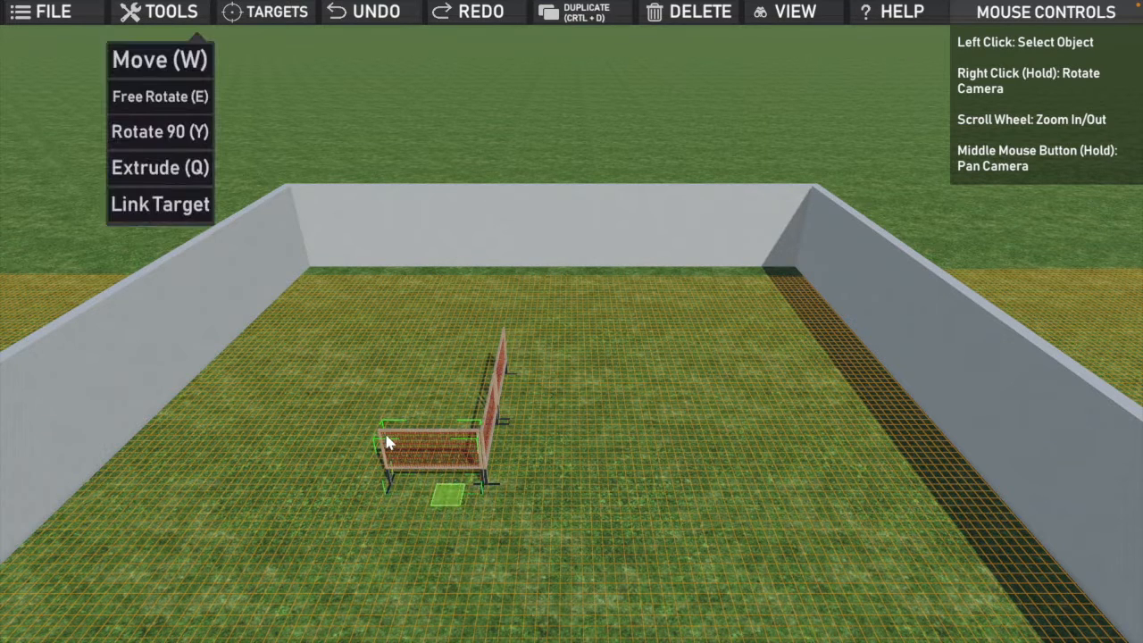
{"action": "key", "text": "ctrl+d"}
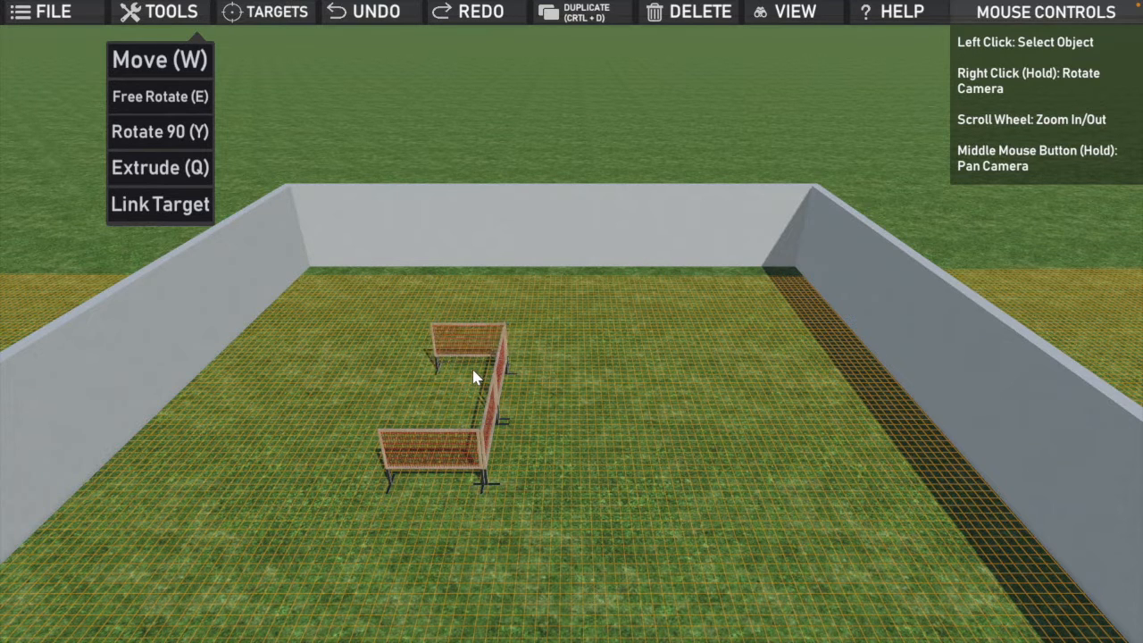
{"action": "left_click", "coordinate": [474, 379]}
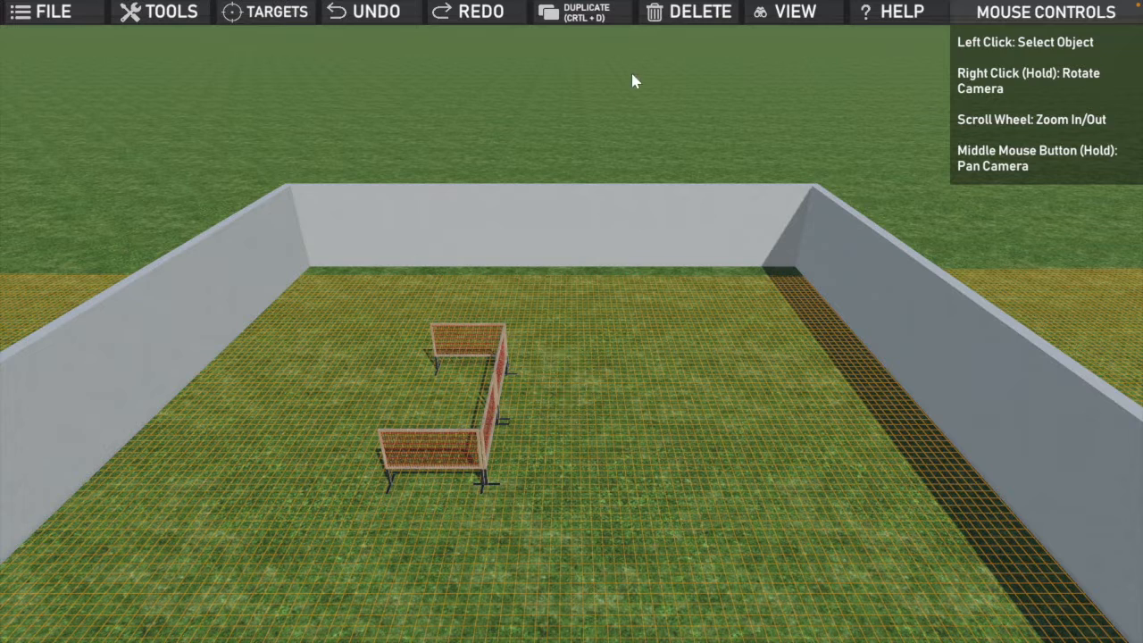
Step: Add a BoundaryLine object from the Environment category, running forward from the outer leg of the front fence
{"action": "left_click", "coordinate": [286, 12]}
{"action": "left_click", "coordinate": [915, 235]}
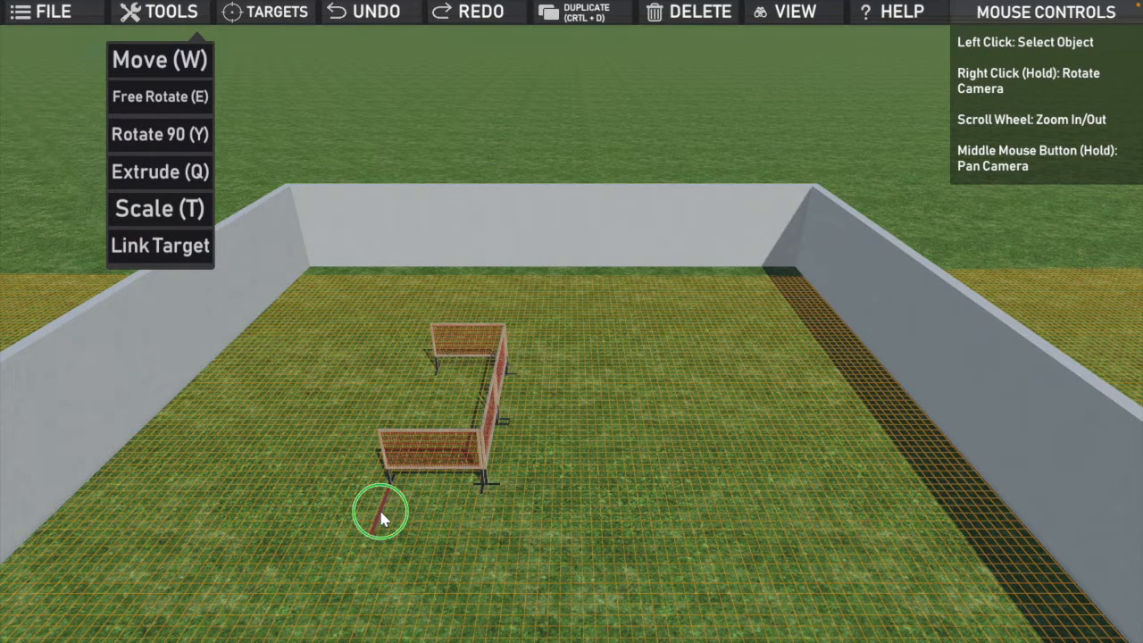
{"action": "key", "text": "space"}
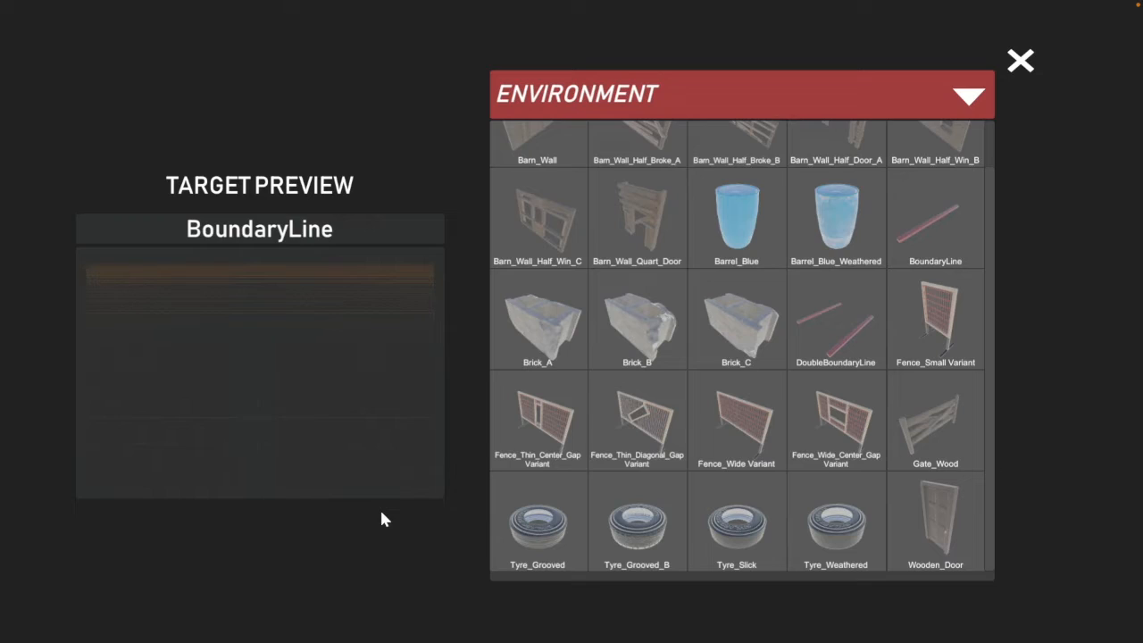
{"action": "left_click", "coordinate": [1022, 69]}
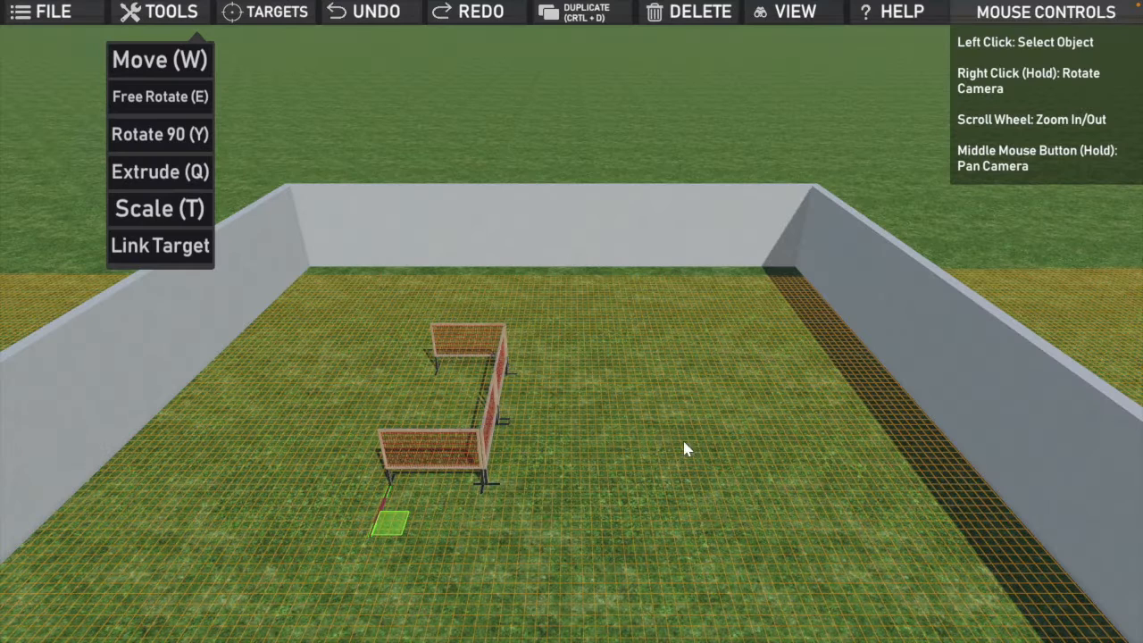
{"action": "left_click", "coordinate": [452, 534]}
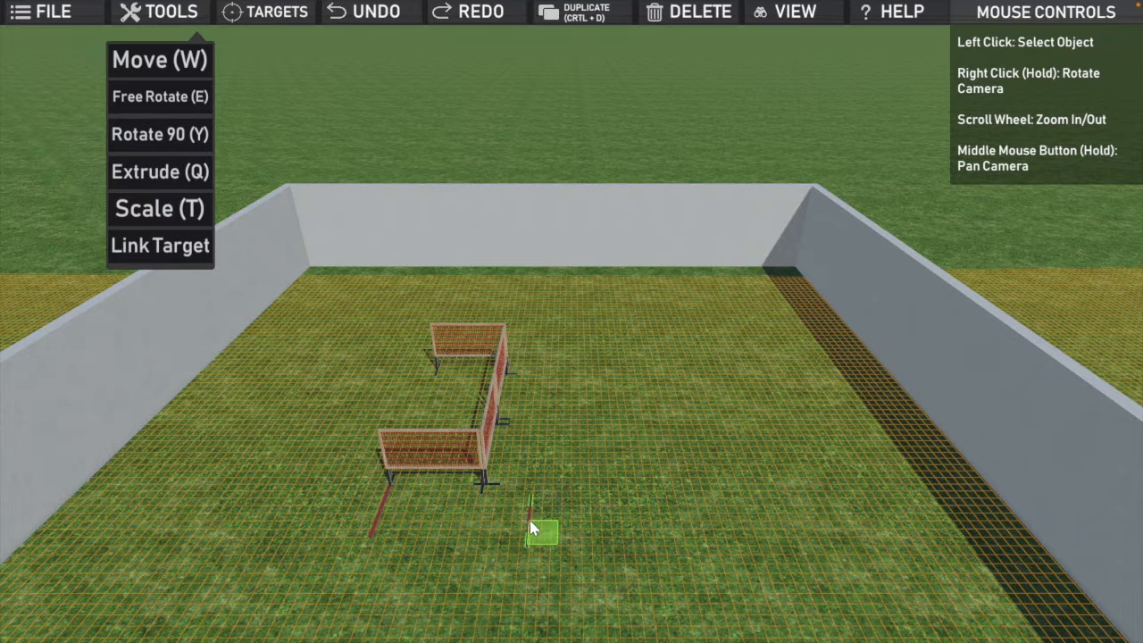
Step: Rotate a boundary line by 90 degrees at the first line's front end and duplicate it across to form the front edge
{"action": "key", "text": "y"}
{"action": "left_click_drag", "start_coordinate": [541, 534], "coordinate": [412, 549]}
{"action": "key", "text": "ctrl+d"}
{"action": "left_click", "coordinate": [474, 539]}
{"action": "left_click", "coordinate": [519, 537]}
Step: Duplicate the first side boundary line and place copies end to end, forming the opposite side edge toward the rear fence
{"action": "left_click", "coordinate": [383, 505]}
{"action": "left_click", "coordinate": [536, 529]}
{"action": "left_click_drag", "start_coordinate": [552, 519], "coordinate": [553, 434]}
{"action": "left_click", "coordinate": [555, 440]}
{"action": "left_click_drag", "start_coordinate": [559, 405], "coordinate": [558, 404]}
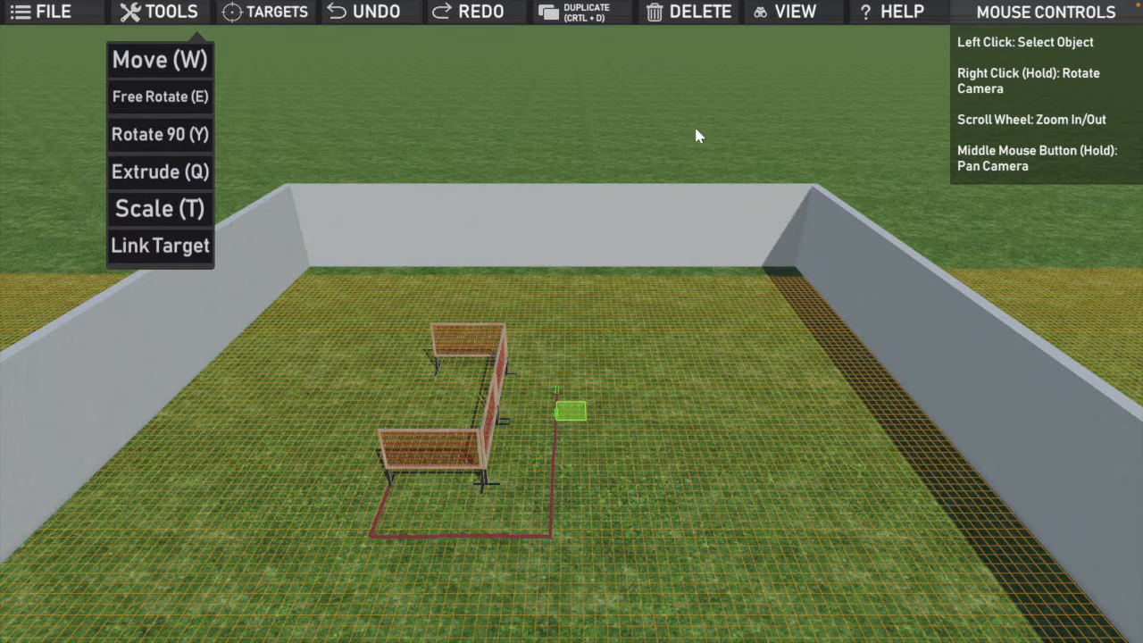
Step: Switch to the Birds Eye view and extend the side boundary line until it is level with the rear fence's leg
{"action": "left_click", "coordinate": [783, 24]}
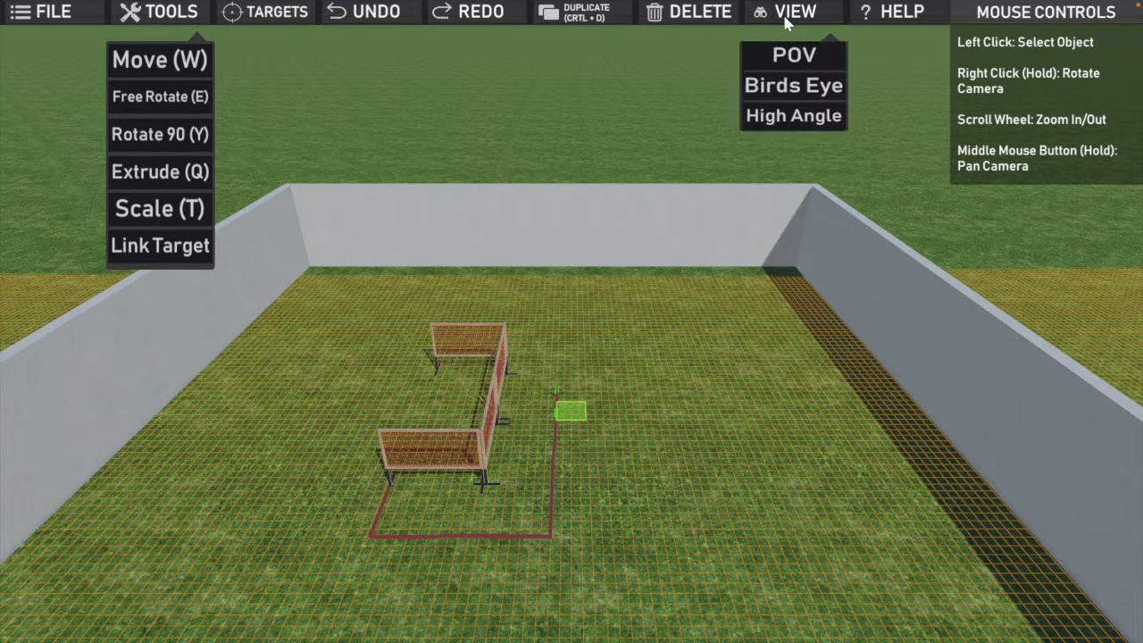
{"action": "left_click", "coordinate": [778, 93]}
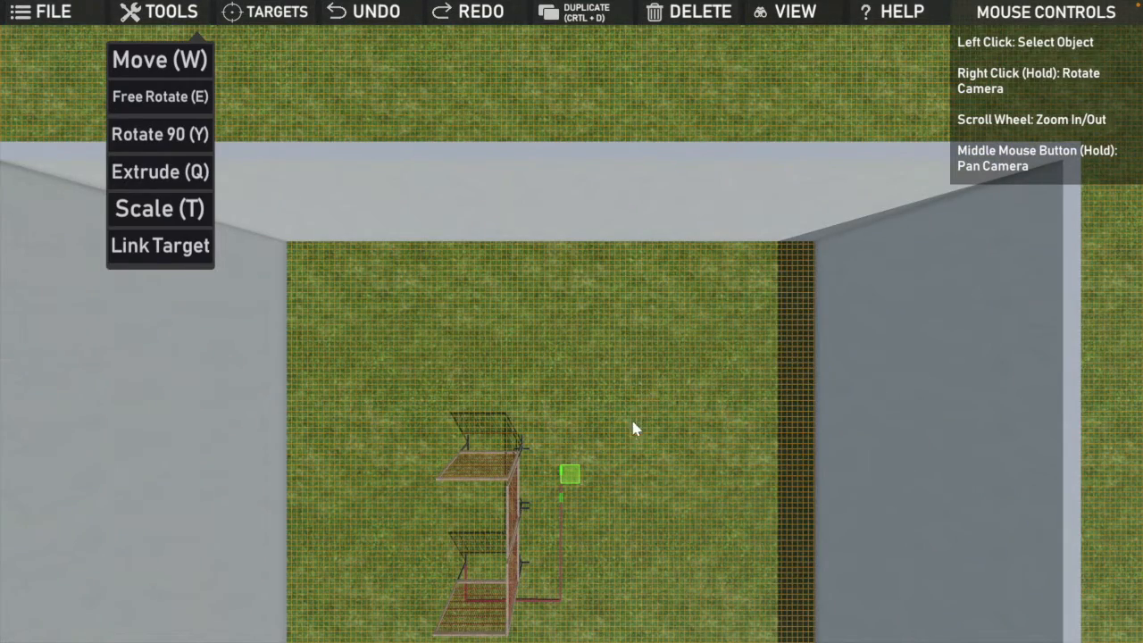
{"action": "scroll", "coordinate": [611, 480], "scroll_direction": "down", "scroll_amount": 5}
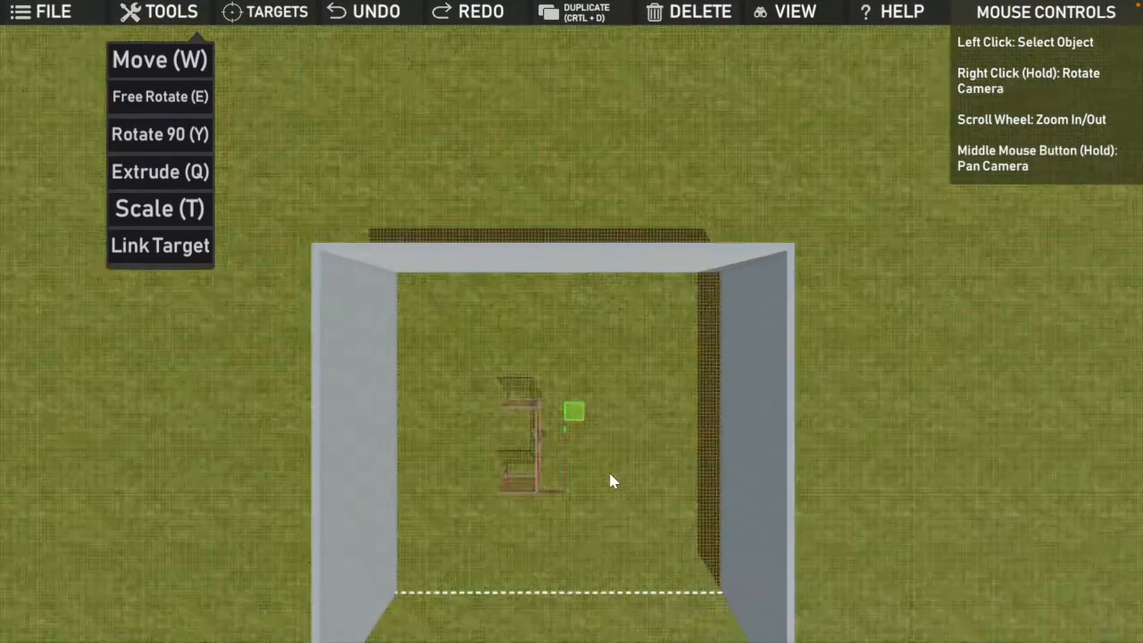
{"action": "scroll", "coordinate": [611, 480], "scroll_direction": "up", "scroll_amount": 3}
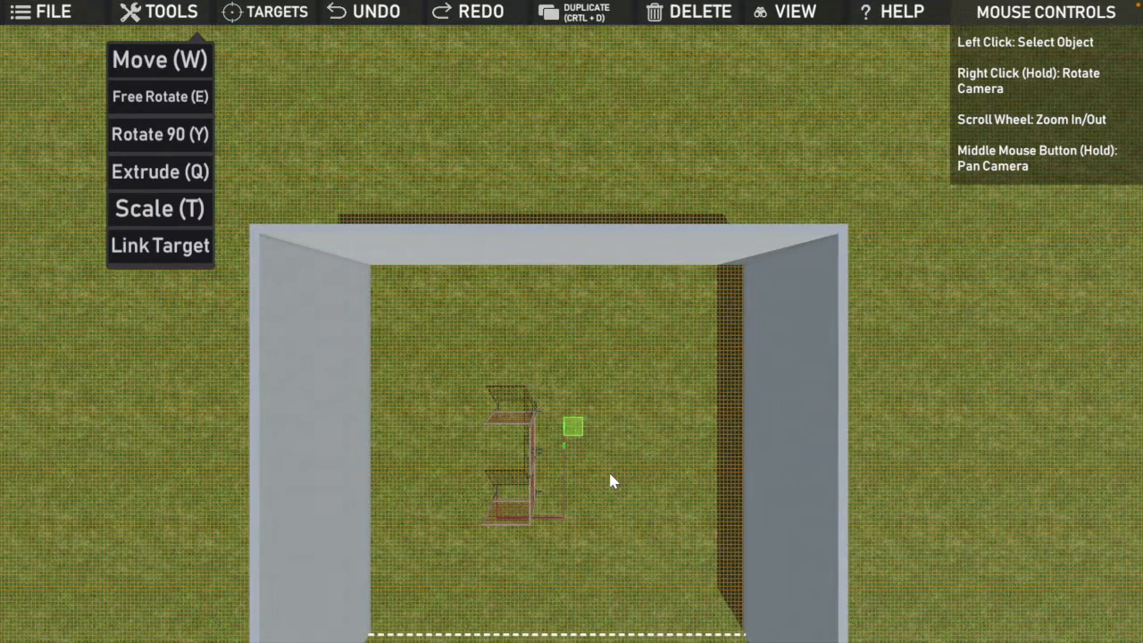
{"action": "scroll", "coordinate": [611, 480], "scroll_direction": "up", "scroll_amount": 4}
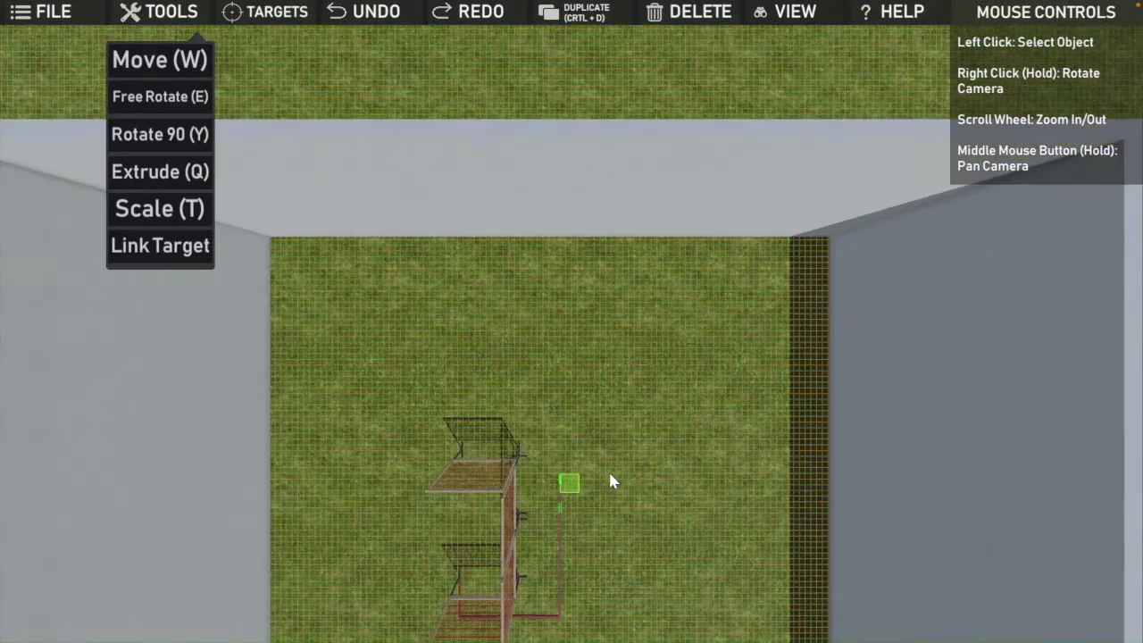
{"action": "scroll", "coordinate": [611, 481], "scroll_direction": "up", "scroll_amount": 1}
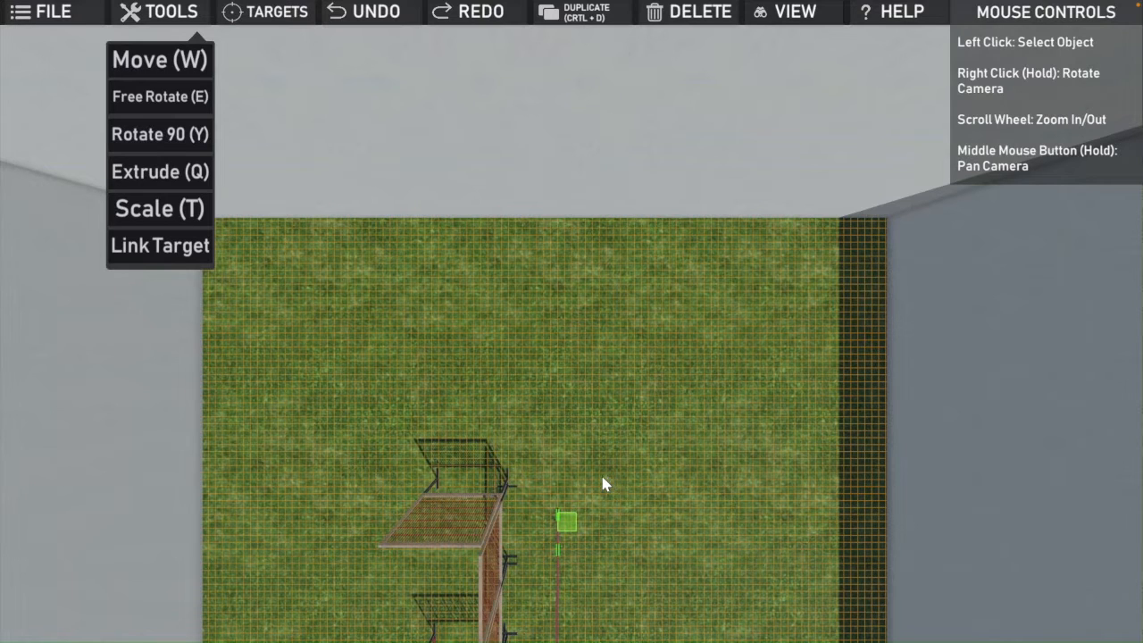
{"action": "left_click", "coordinate": [557, 496]}
{"action": "scroll", "coordinate": [558, 511], "scroll_direction": "down", "scroll_amount": 2}
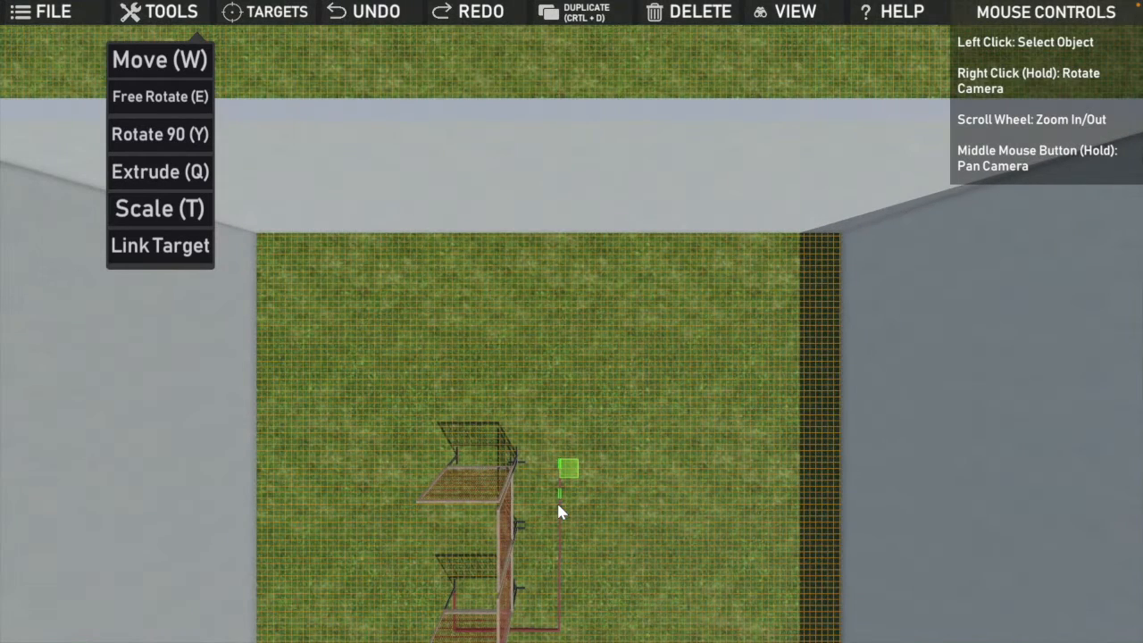
Step: Duplicate a front boundary segment and place it between the side line's rear end and the rear fence's leg
{"action": "left_click", "coordinate": [540, 628]}
{"action": "left_click", "coordinate": [536, 631]}
{"action": "scroll", "coordinate": [537, 632], "scroll_direction": "down", "scroll_amount": 4}
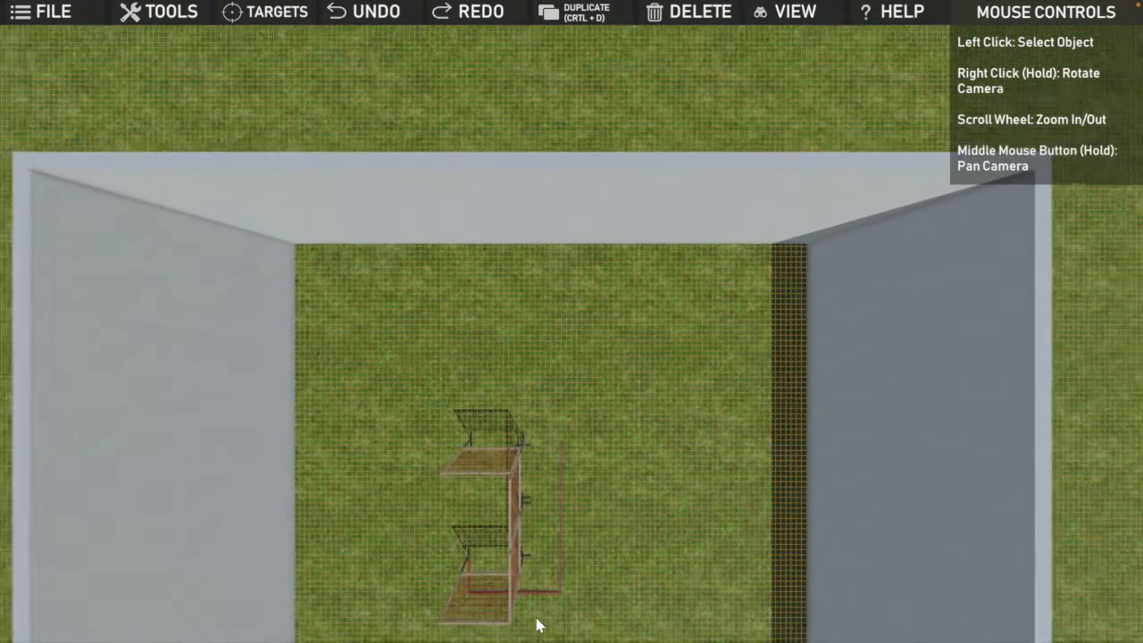
{"action": "left_click", "coordinate": [535, 604]}
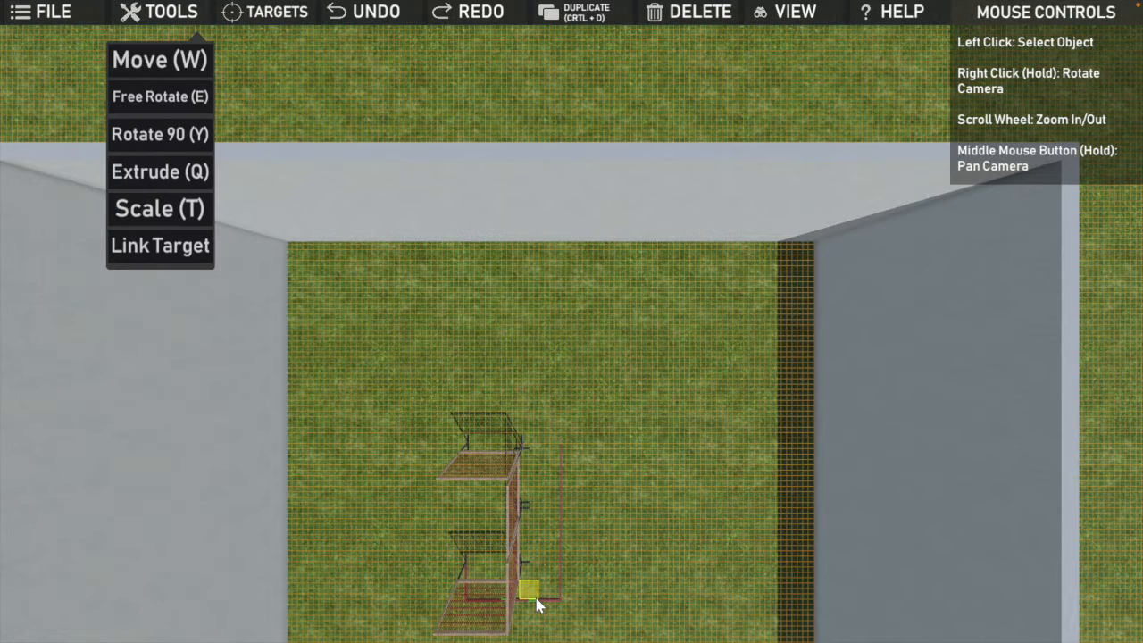
{"action": "left_click", "coordinate": [542, 447]}
{"action": "left_click", "coordinate": [653, 331]}
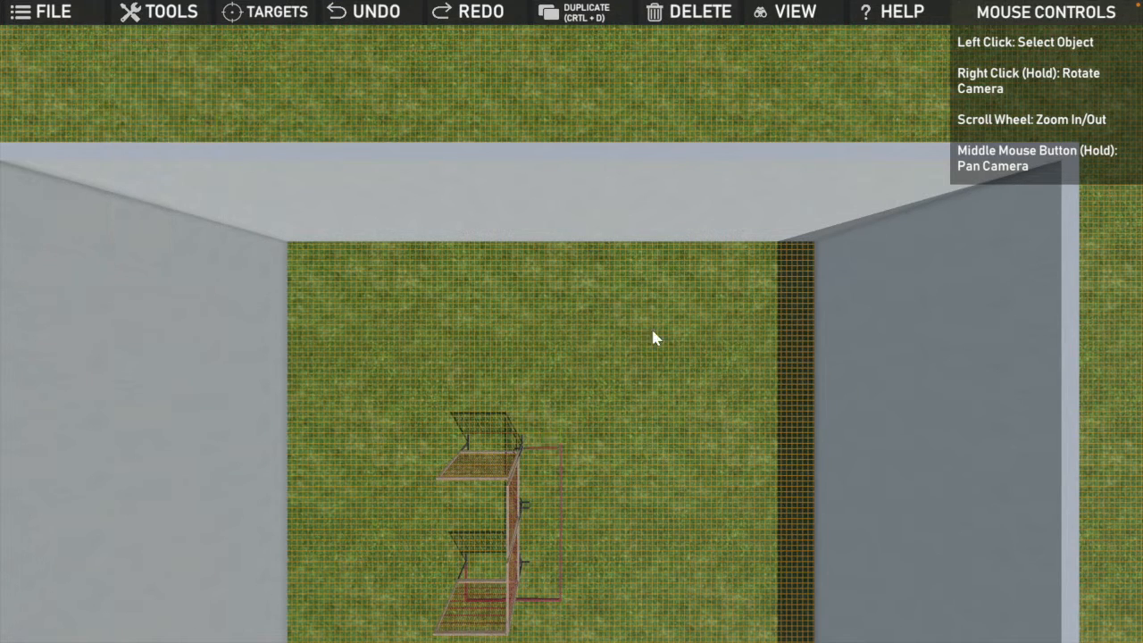
Step: Walk around the fences and boundary lines in the POV view to examine the layout from the shooter's perspective, then exit POV
{"action": "left_click", "coordinate": [782, 16]}
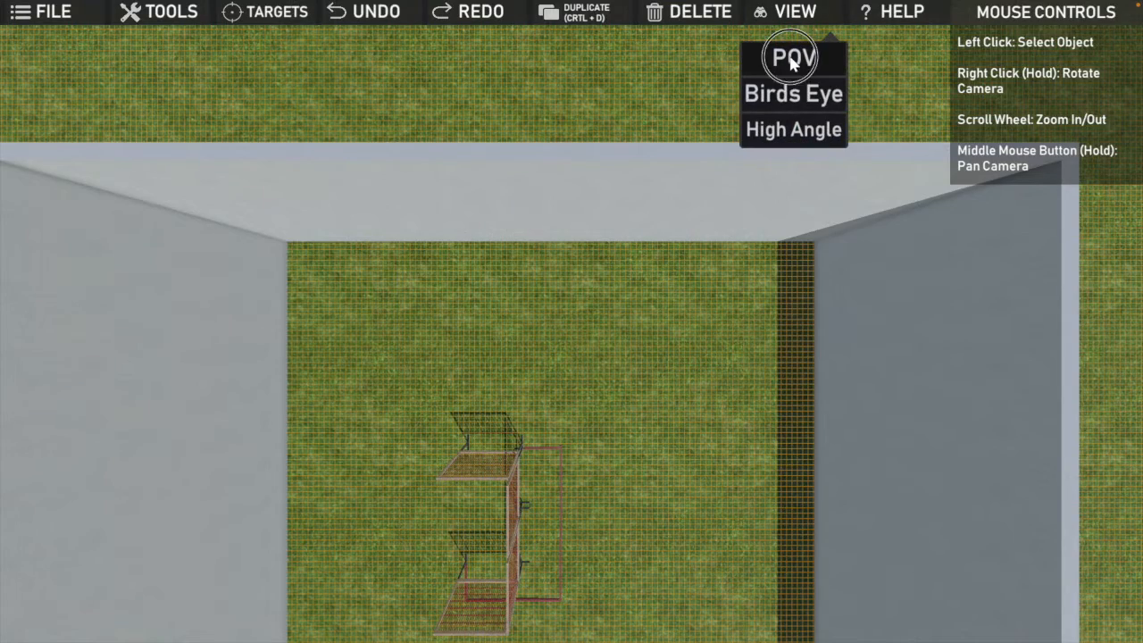
{"action": "left_click", "coordinate": [792, 59]}
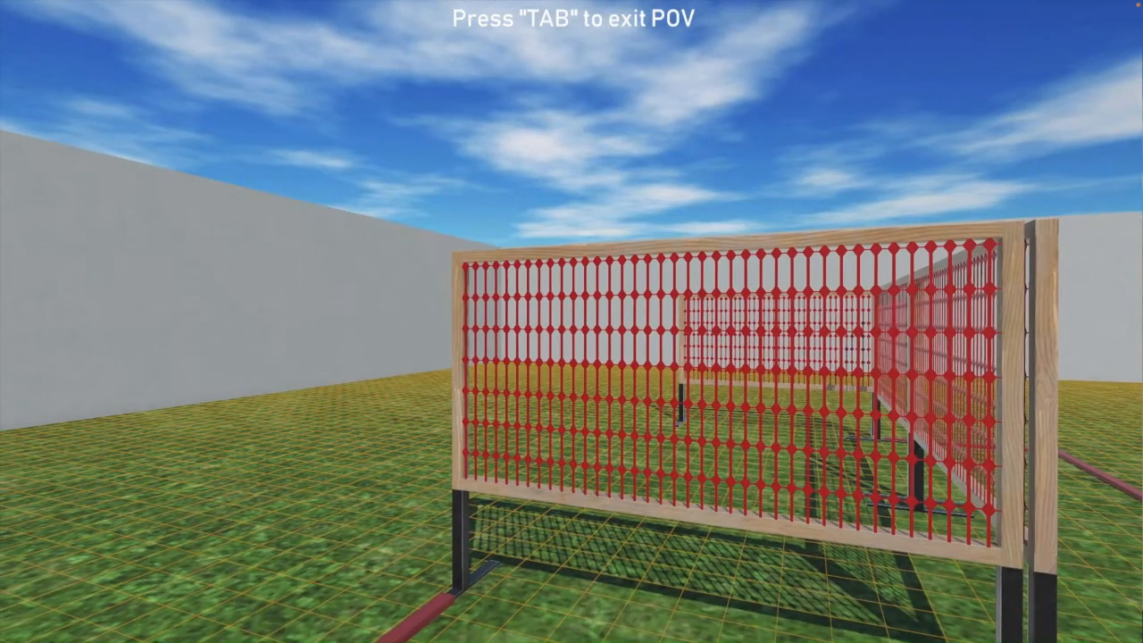
{"action": "key", "text": "d"}
{"action": "key", "text": "d"}
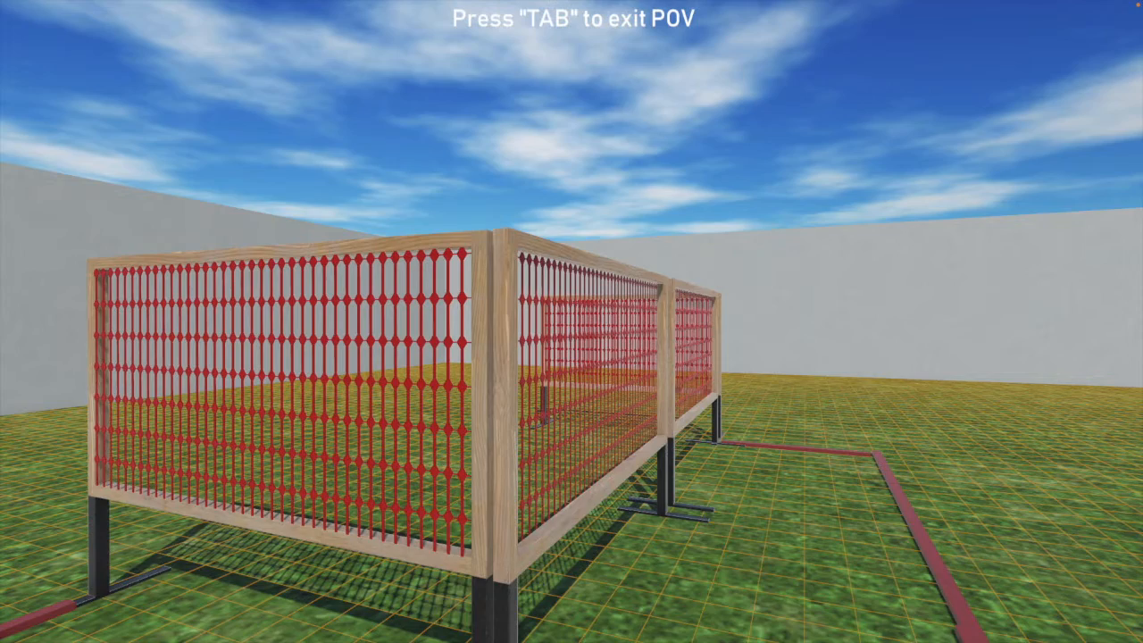
{"action": "key", "text": "a"}
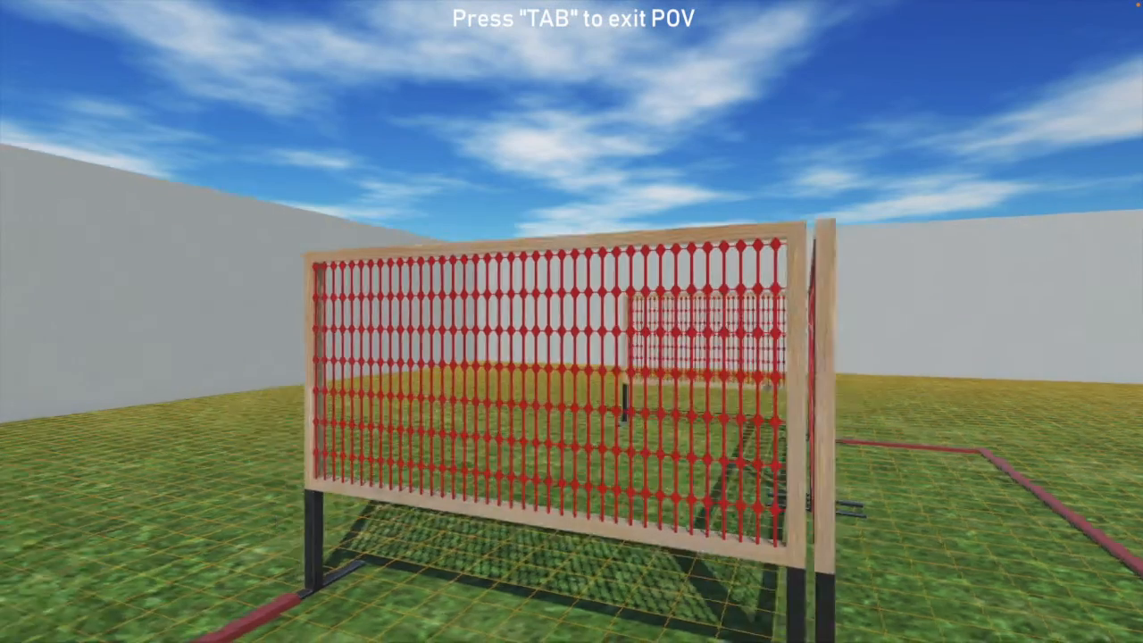
{"action": "key", "text": "a"}
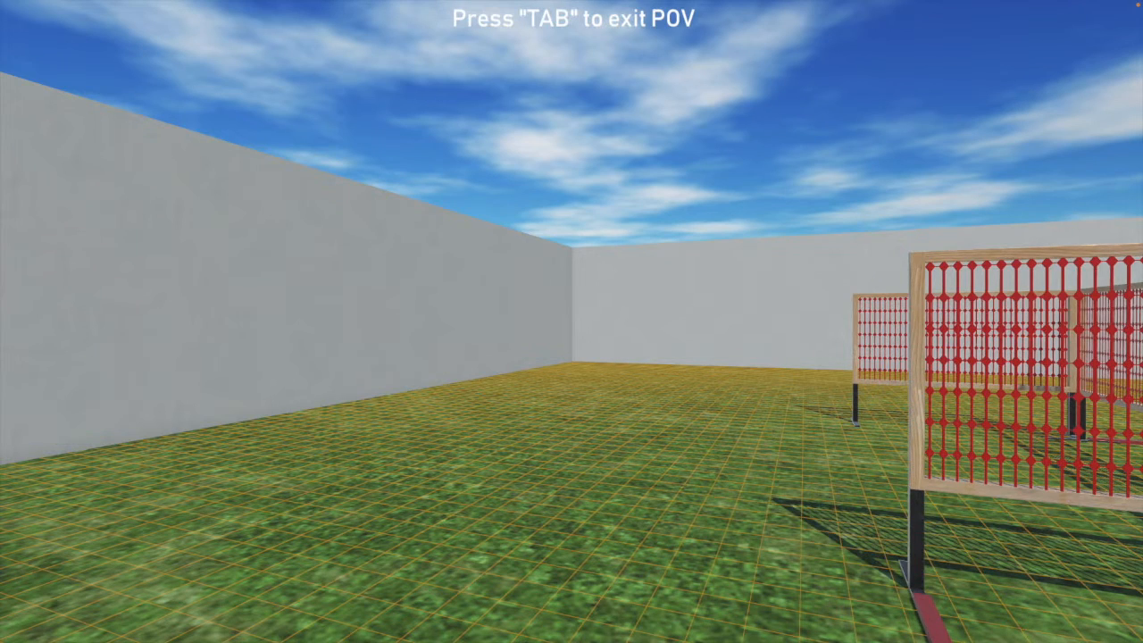
{"action": "key", "text": "d"}
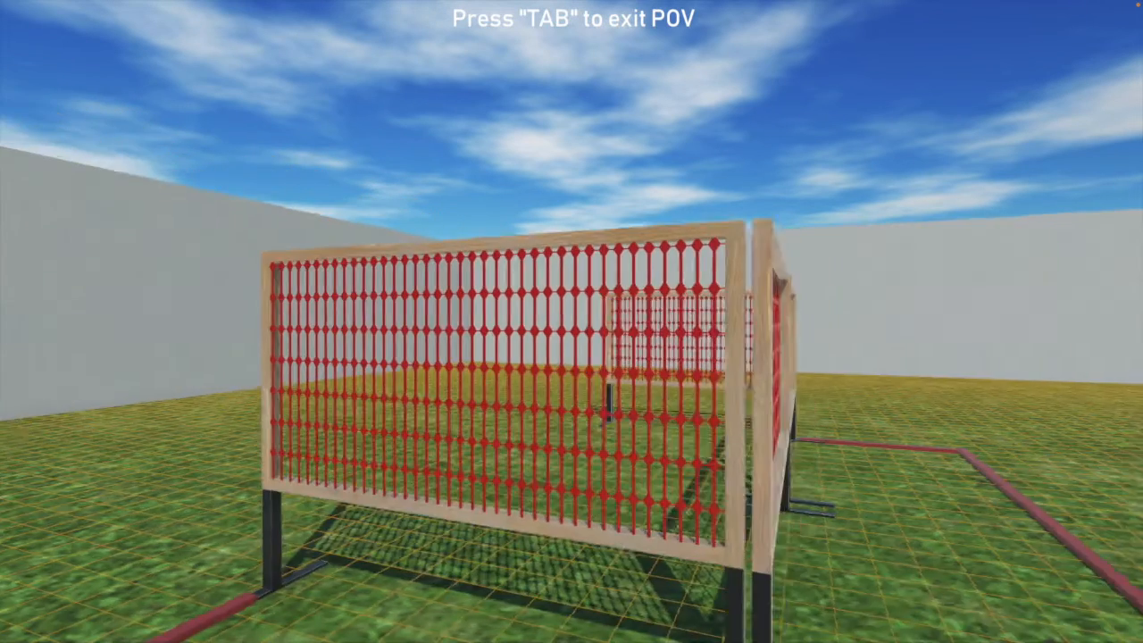
{"action": "key", "text": "w"}
{"action": "key", "text": "a"}
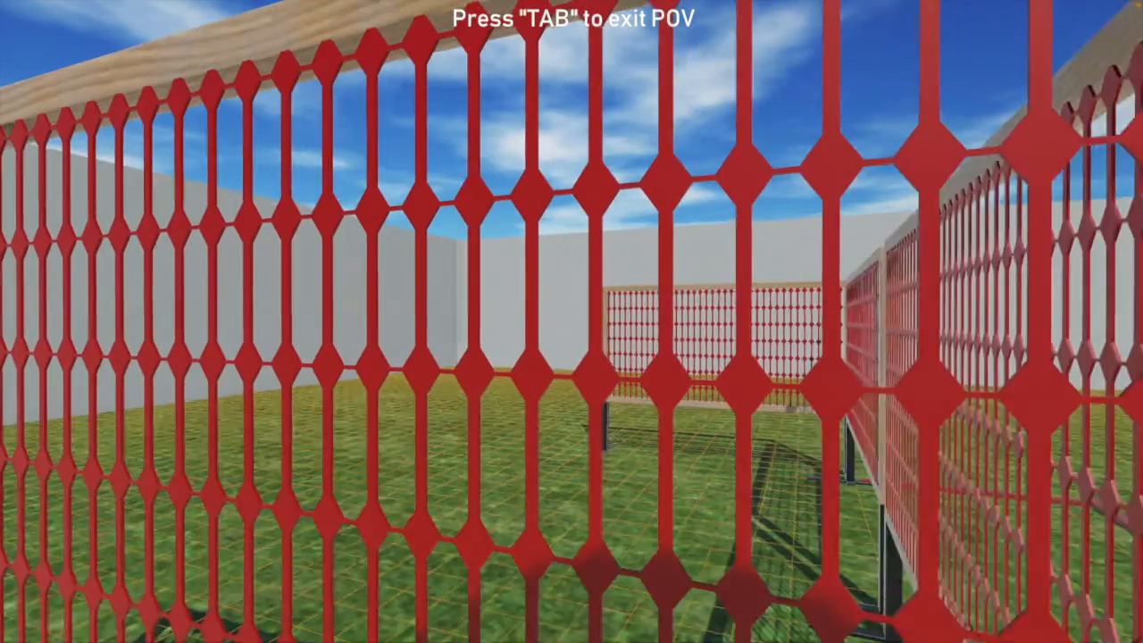
{"action": "key", "text": "d"}
{"action": "key", "text": "w"}
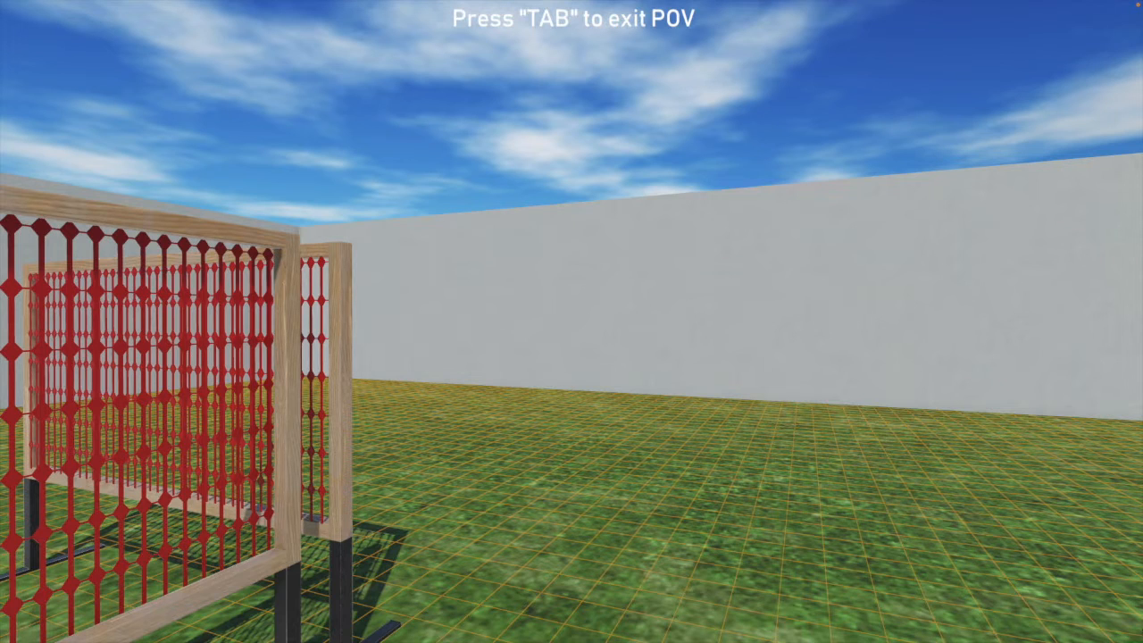
{"action": "key", "text": "Tab"}
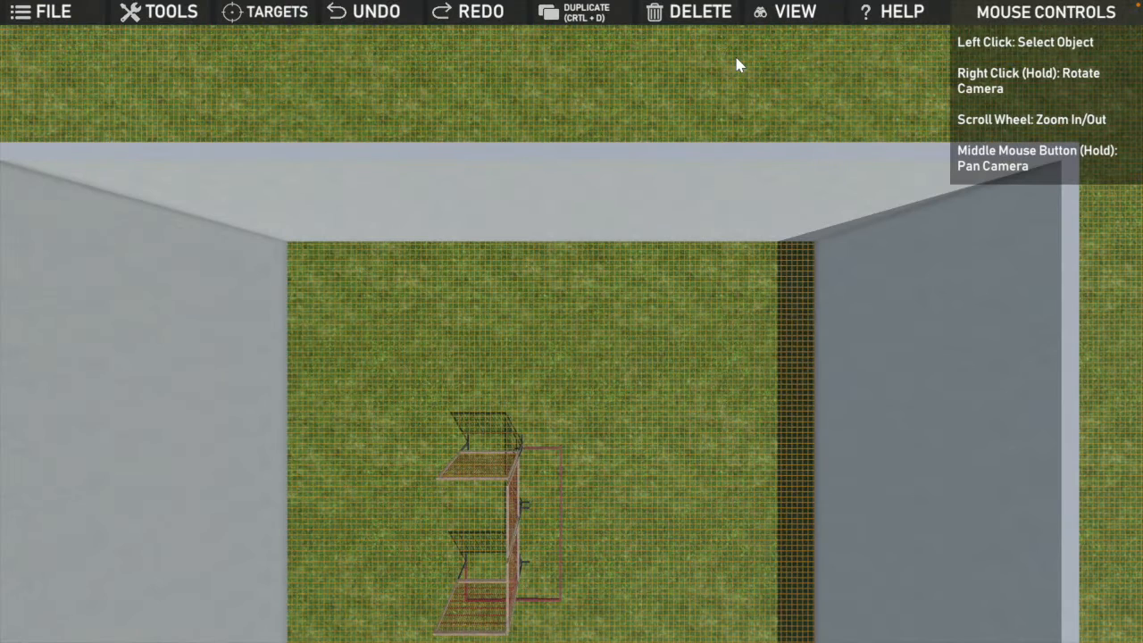
Step: Switch to the High Angle view and place a USPSA_5ft target beside the rear fence's outer end
{"action": "left_click", "coordinate": [772, 19]}
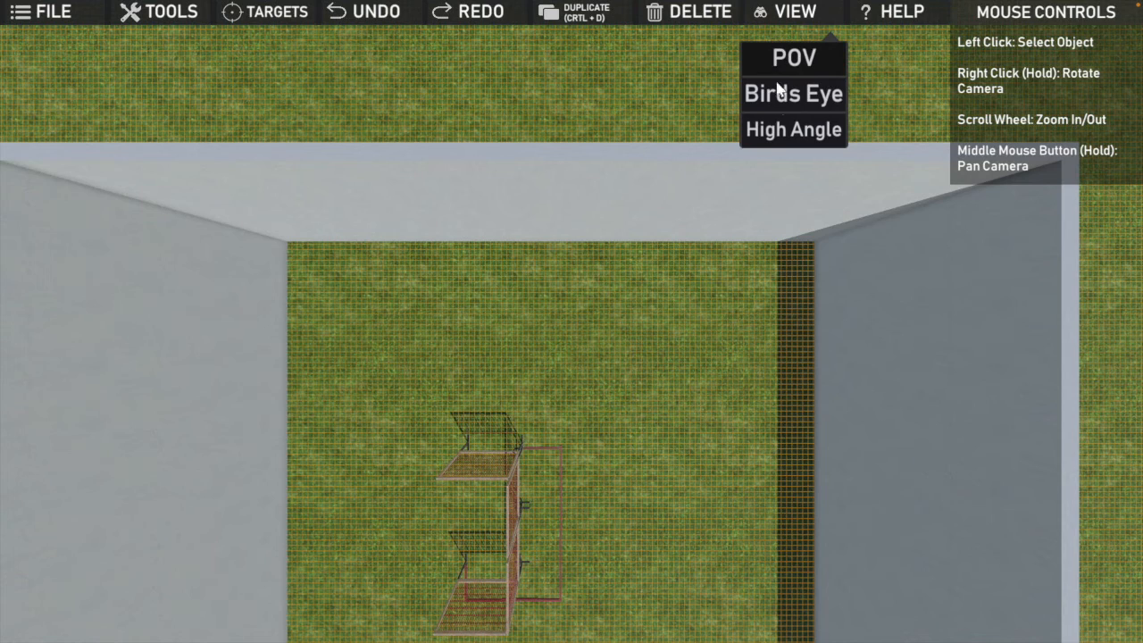
{"action": "left_click", "coordinate": [777, 131]}
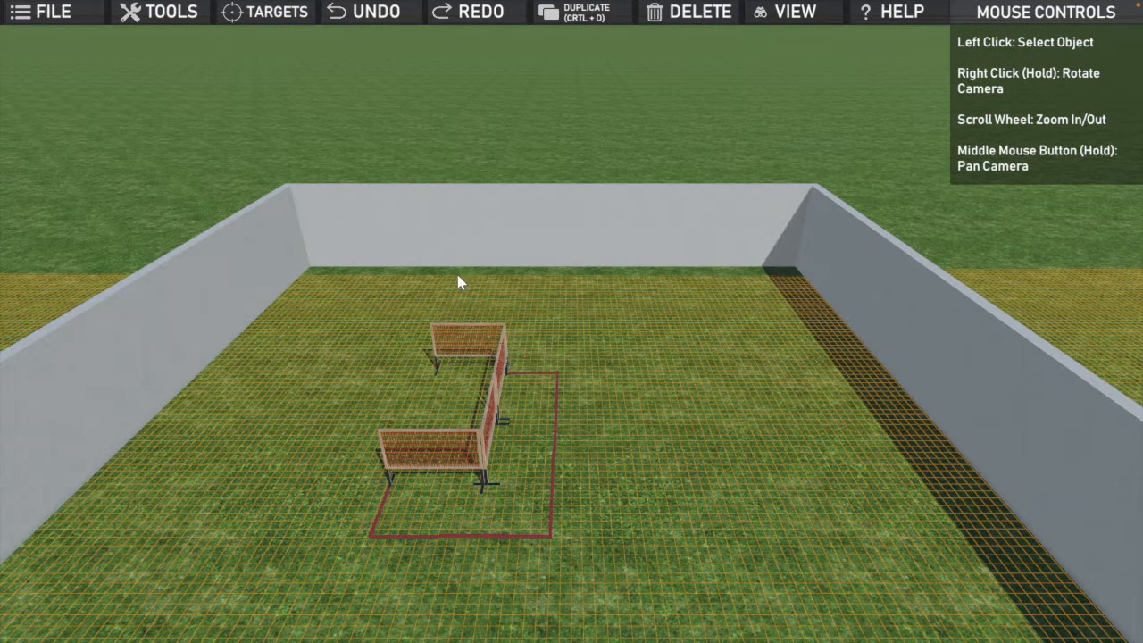
{"action": "left_click", "coordinate": [273, 20]}
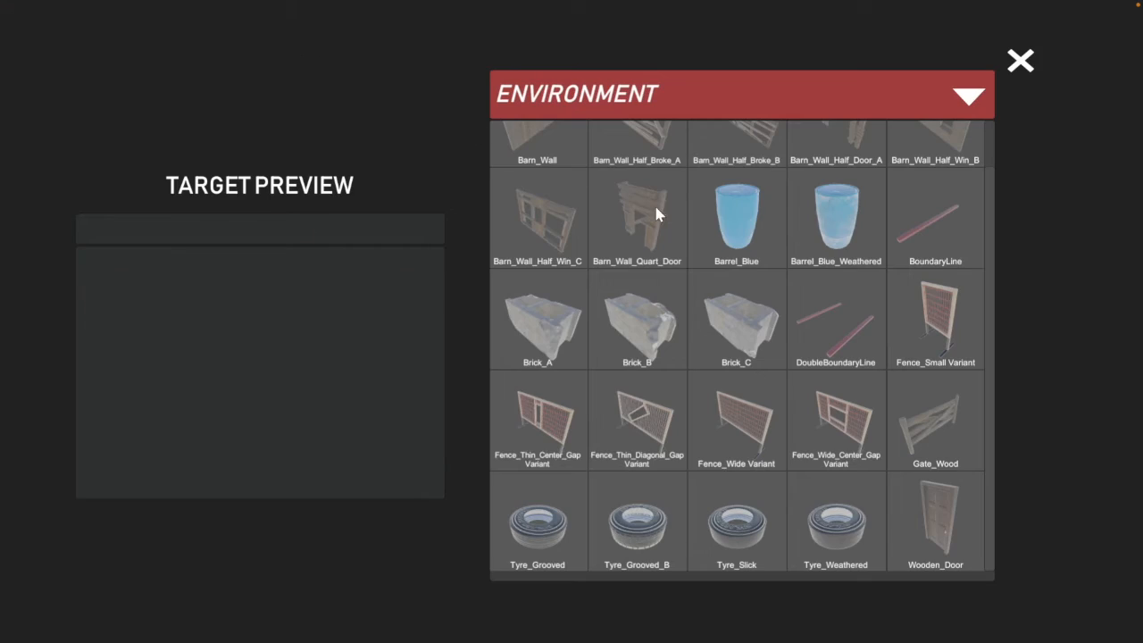
{"action": "left_click", "coordinate": [964, 97]}
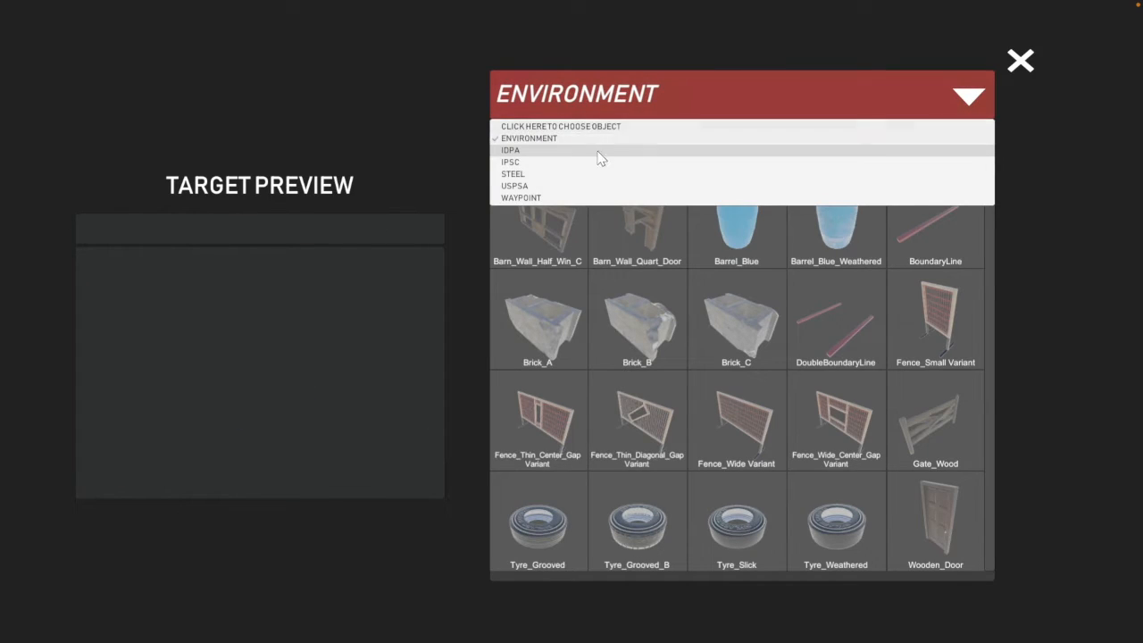
{"action": "left_click", "coordinate": [524, 185]}
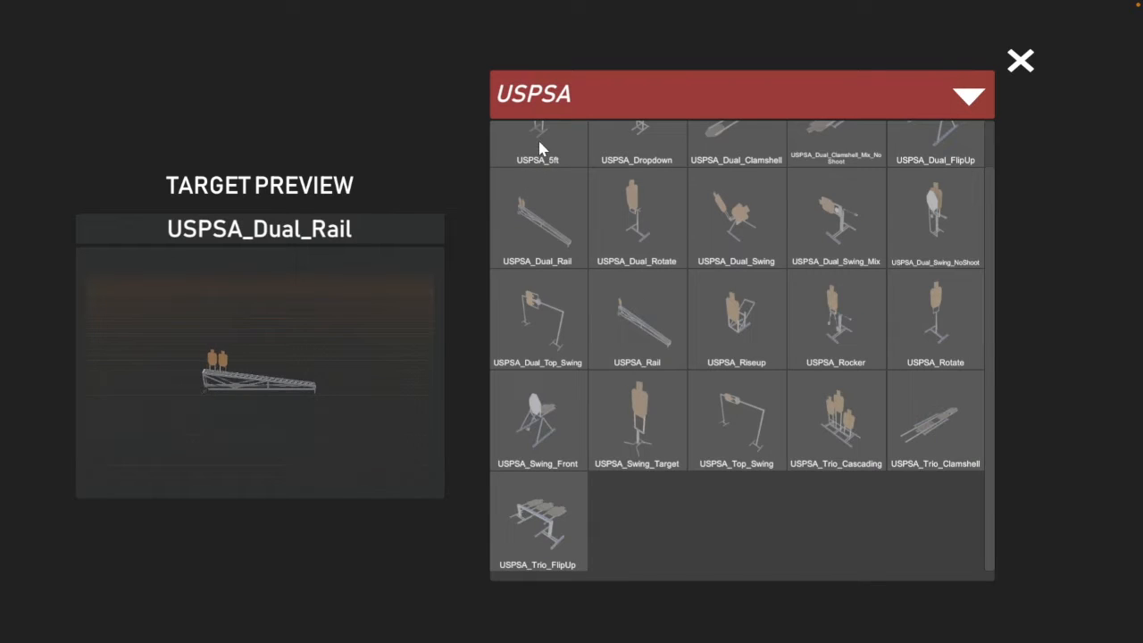
{"action": "left_click", "coordinate": [541, 139]}
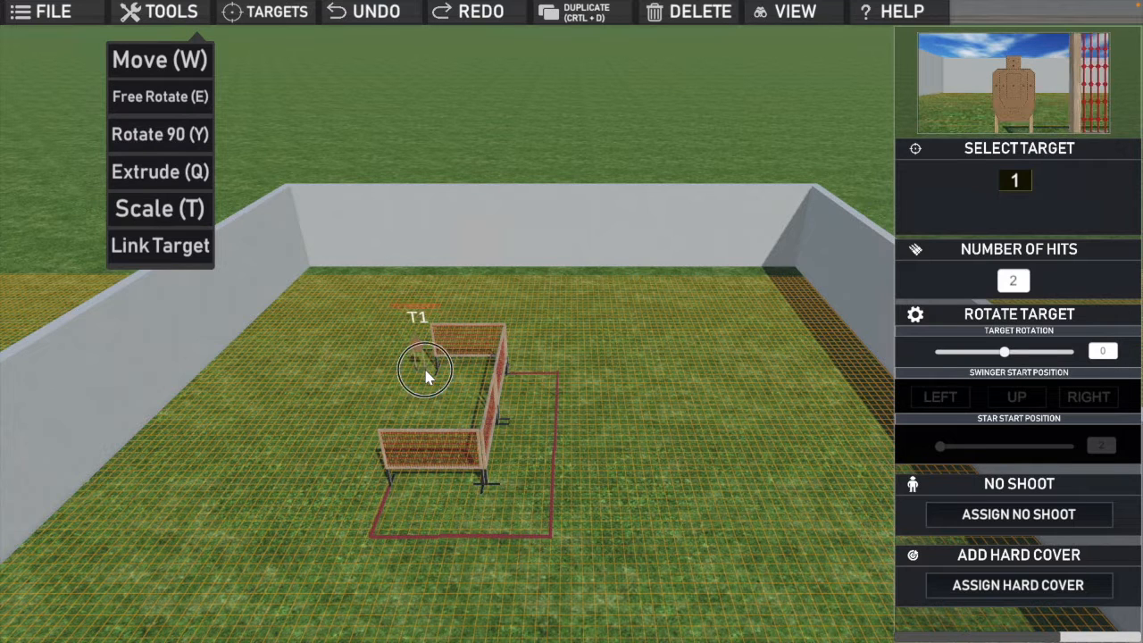
{"action": "left_click", "coordinate": [426, 377]}
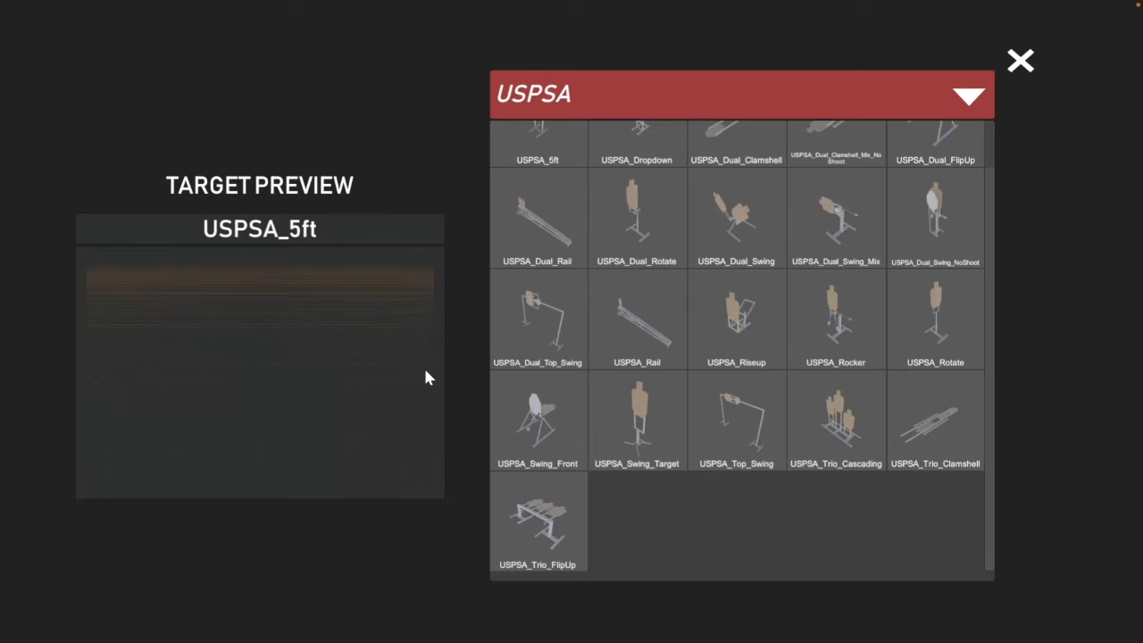
Step: Place two more USPSA_5ft targets in a row beside the first one, extending away from the rear fence
{"action": "left_click", "coordinate": [547, 156]}
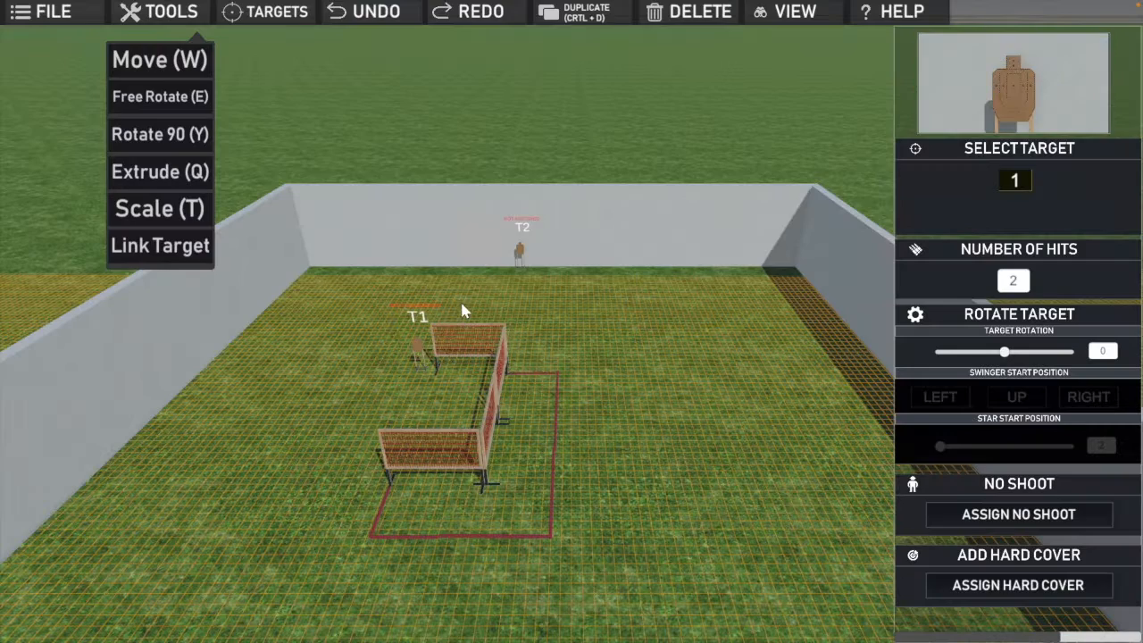
{"action": "left_click", "coordinate": [407, 369]}
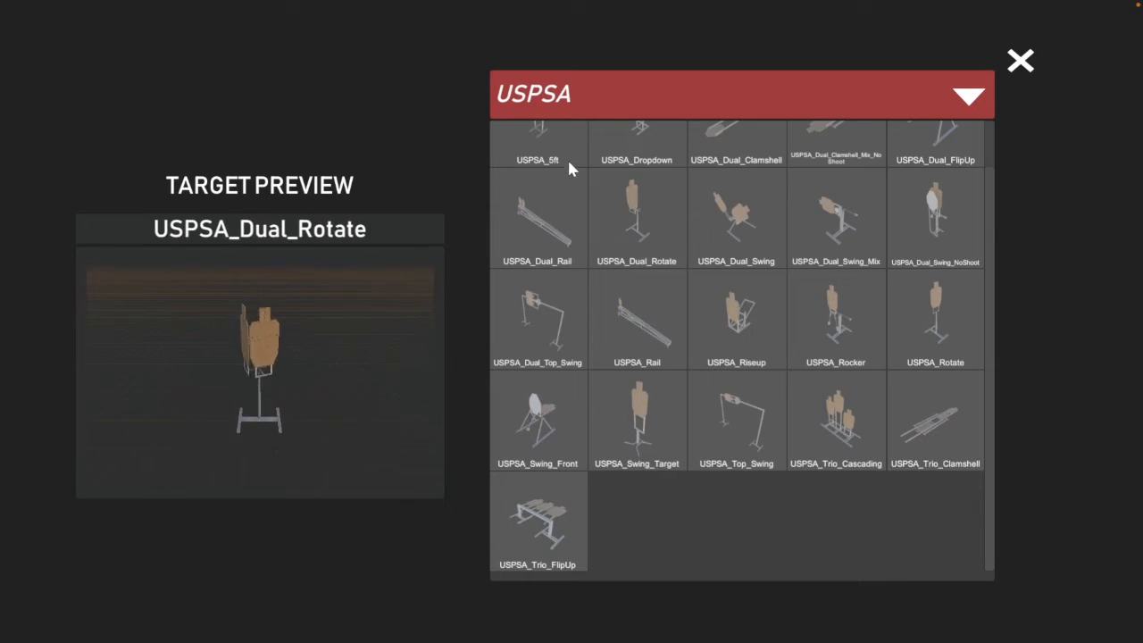
{"action": "left_click", "coordinate": [538, 150]}
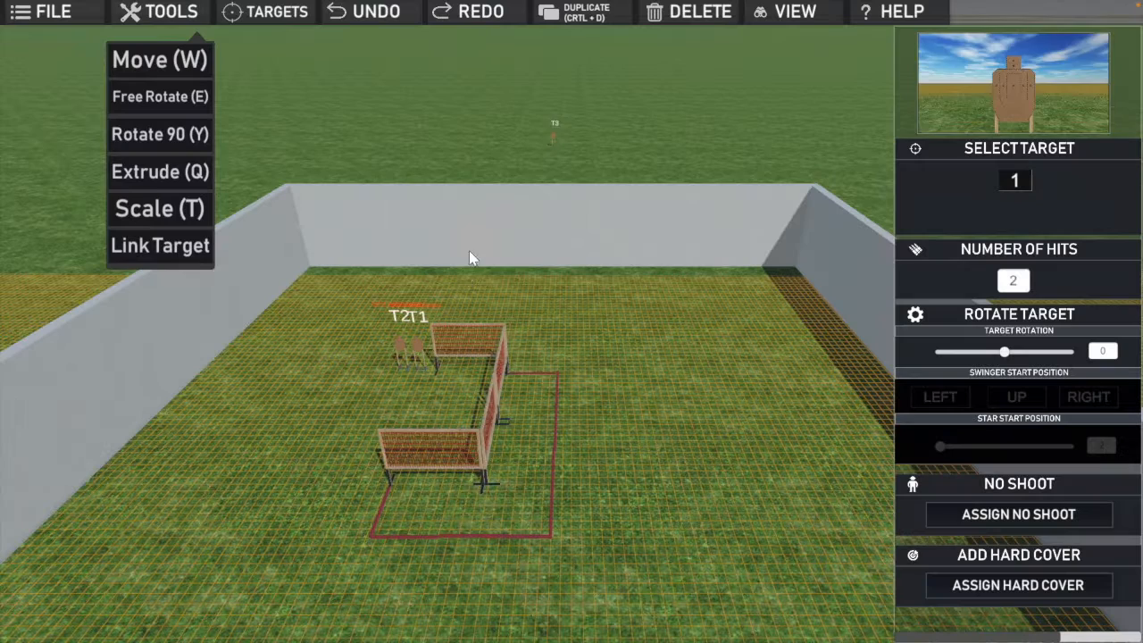
{"action": "left_click", "coordinate": [392, 373]}
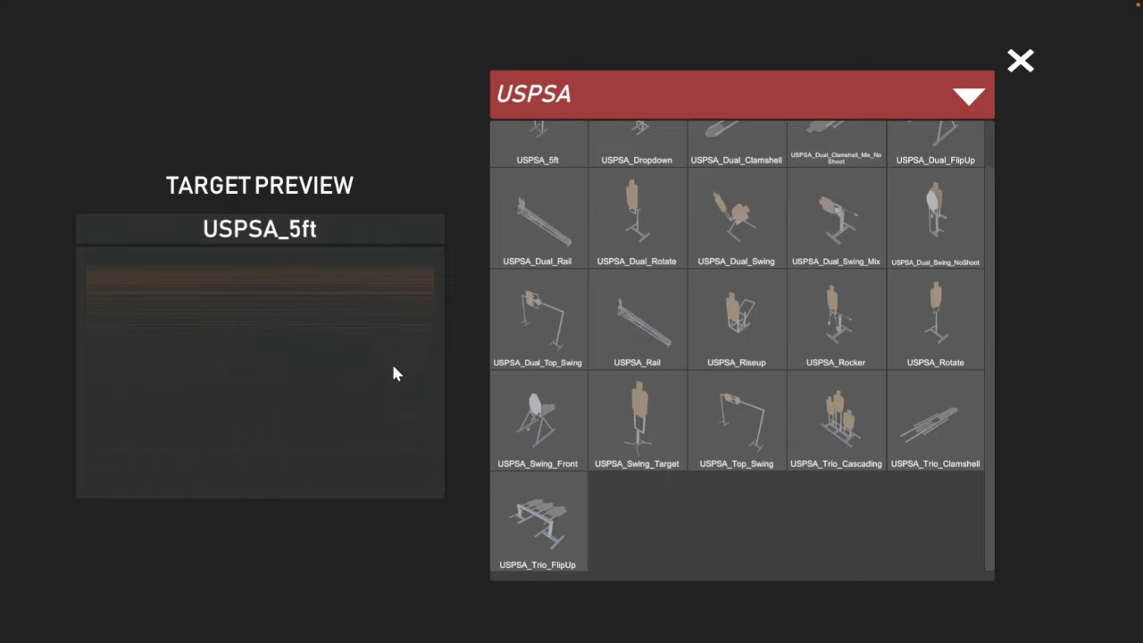
Step: Place a fourth USPSA_5ft target directly in front of the middle target of the row and close the target library
{"action": "left_click", "coordinate": [544, 152]}
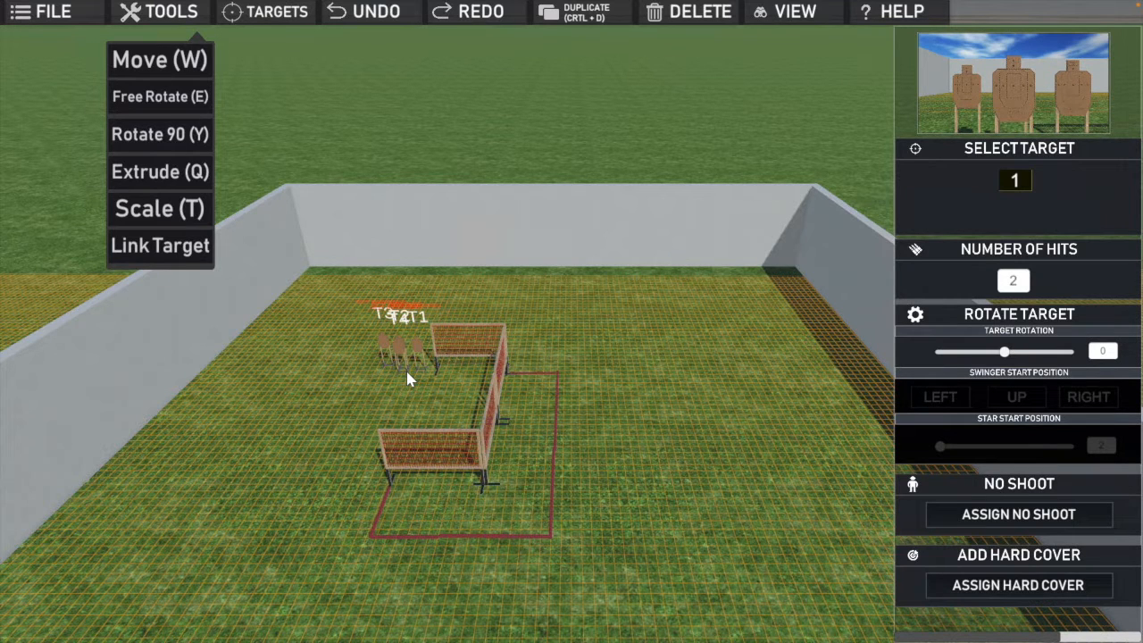
{"action": "scroll", "coordinate": [408, 372], "scroll_direction": "down", "scroll_amount": 5}
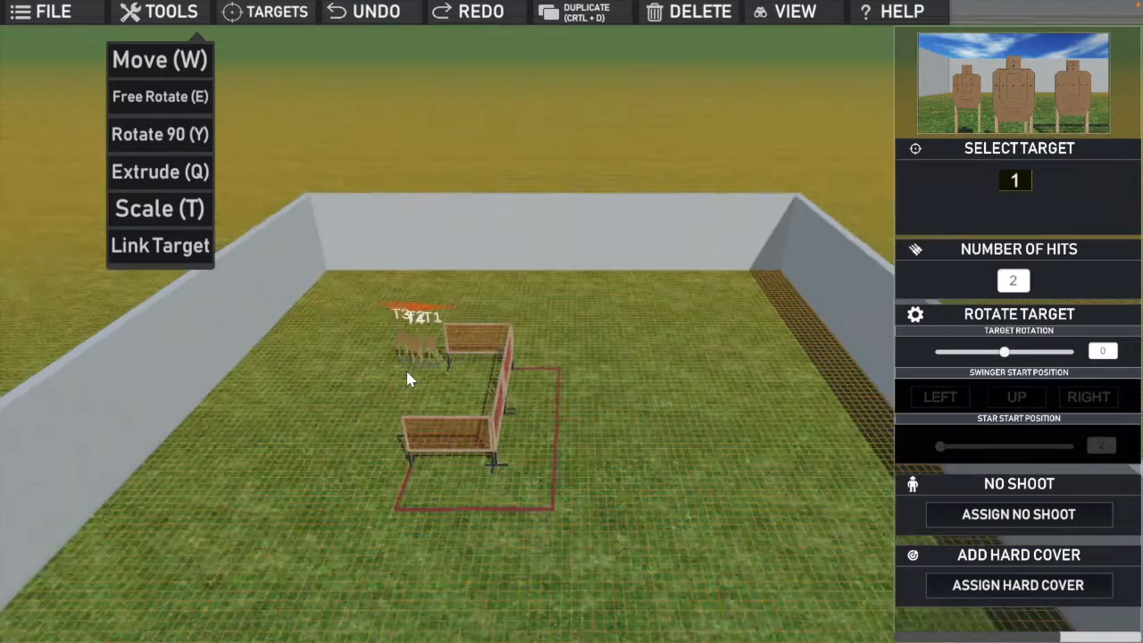
{"action": "scroll", "coordinate": [407, 372], "scroll_direction": "up", "scroll_amount": 1}
{"action": "left_click_drag", "start_coordinate": [439, 349], "coordinate": [434, 374]}
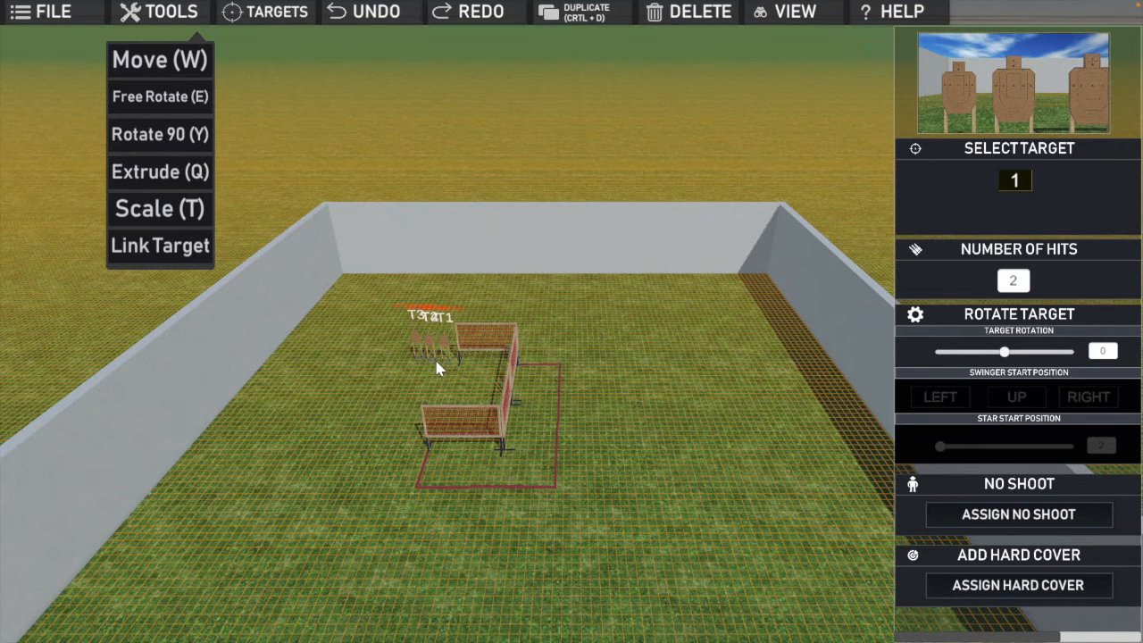
{"action": "key", "text": "space"}
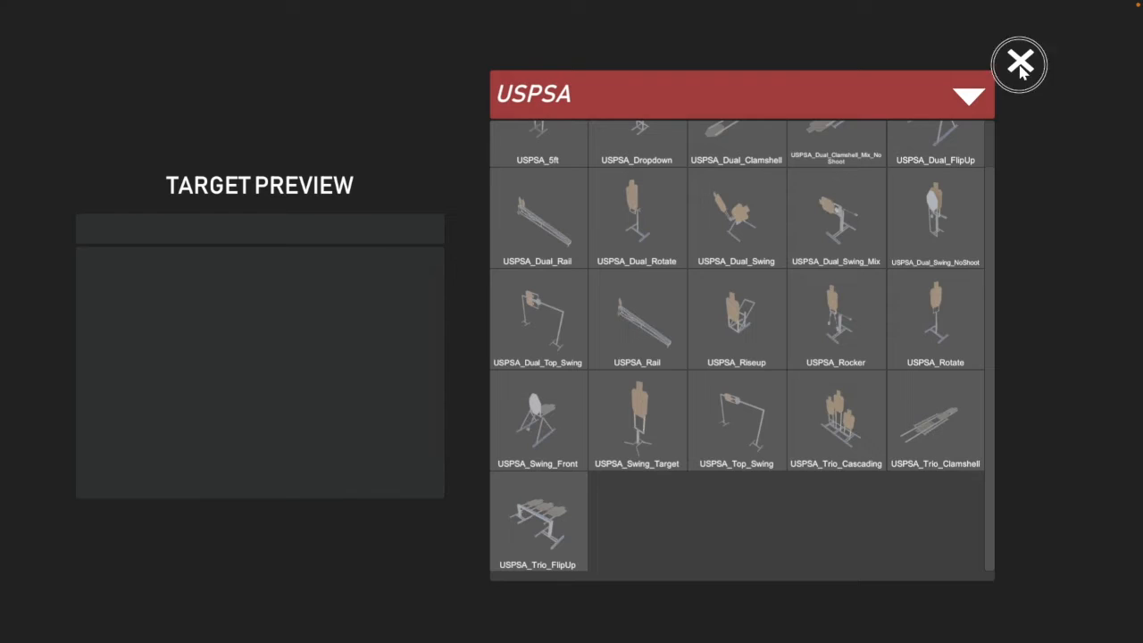
{"action": "left_click", "coordinate": [1021, 61]}
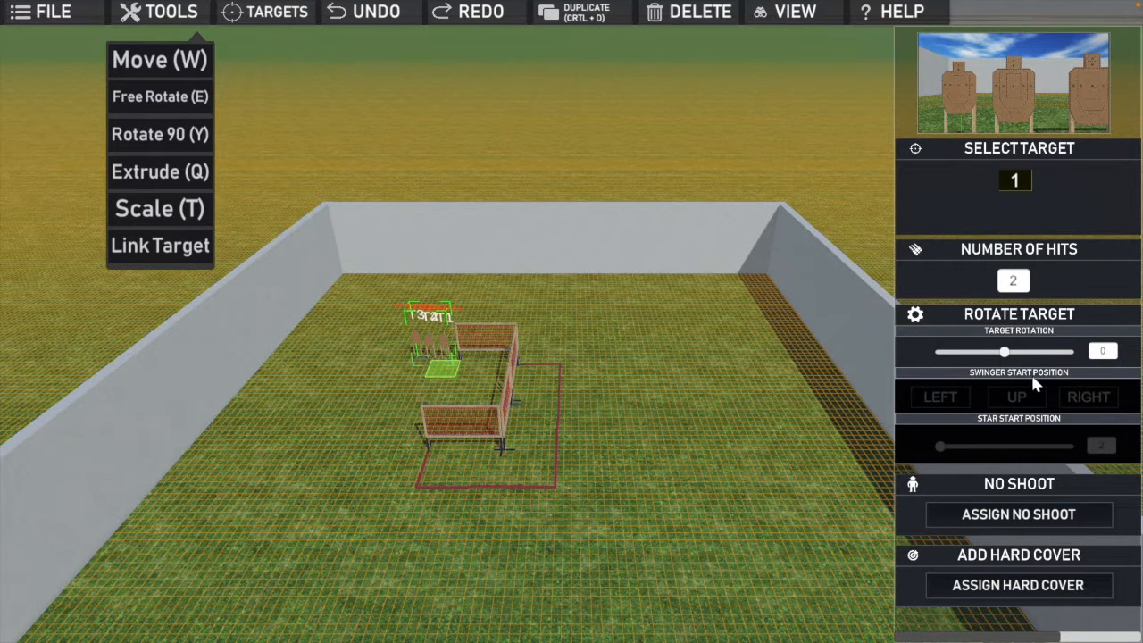
Step: Set the fourth target's rotation to 180 and assign it the full-silhouette no-shoot cover
{"action": "left_click_drag", "start_coordinate": [1007, 355], "coordinate": [1080, 361]}
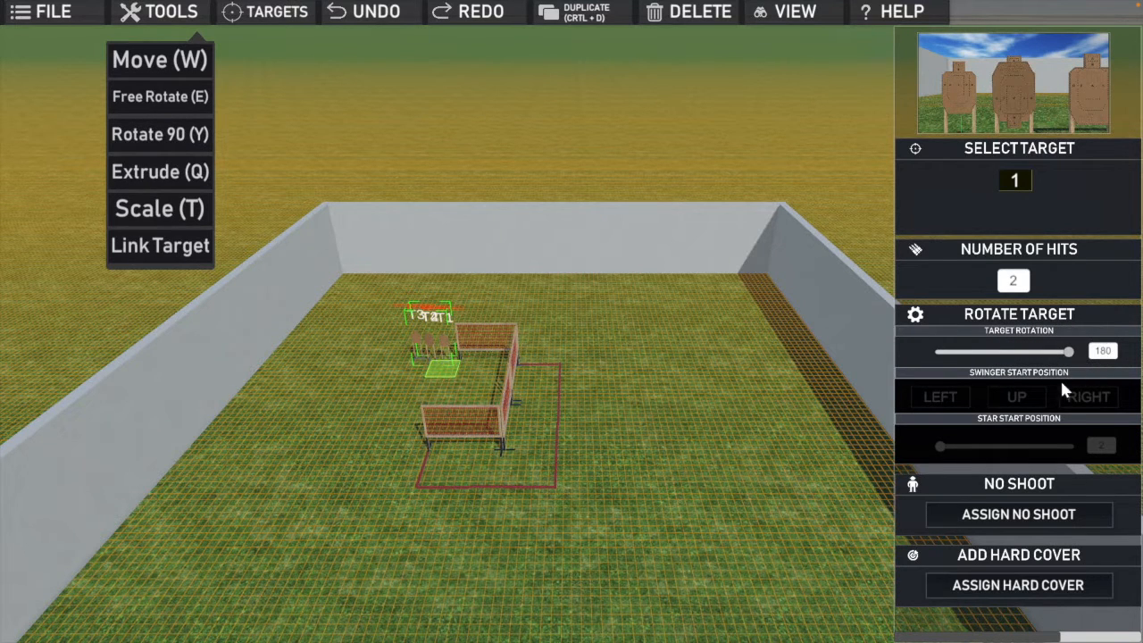
{"action": "left_click", "coordinate": [1009, 515]}
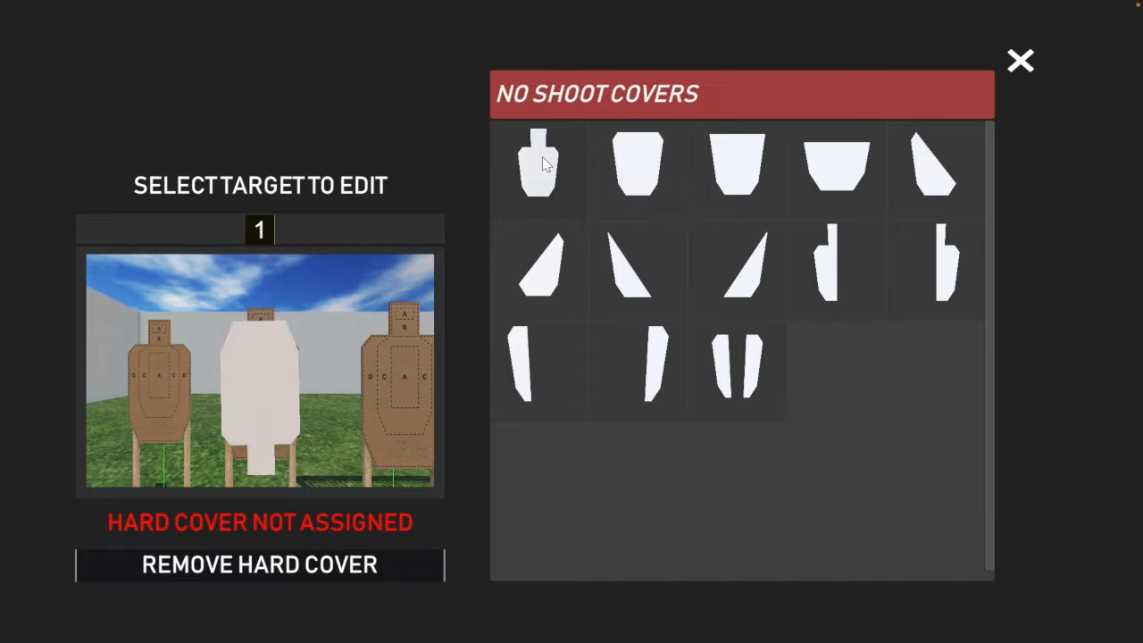
{"action": "left_click", "coordinate": [542, 156]}
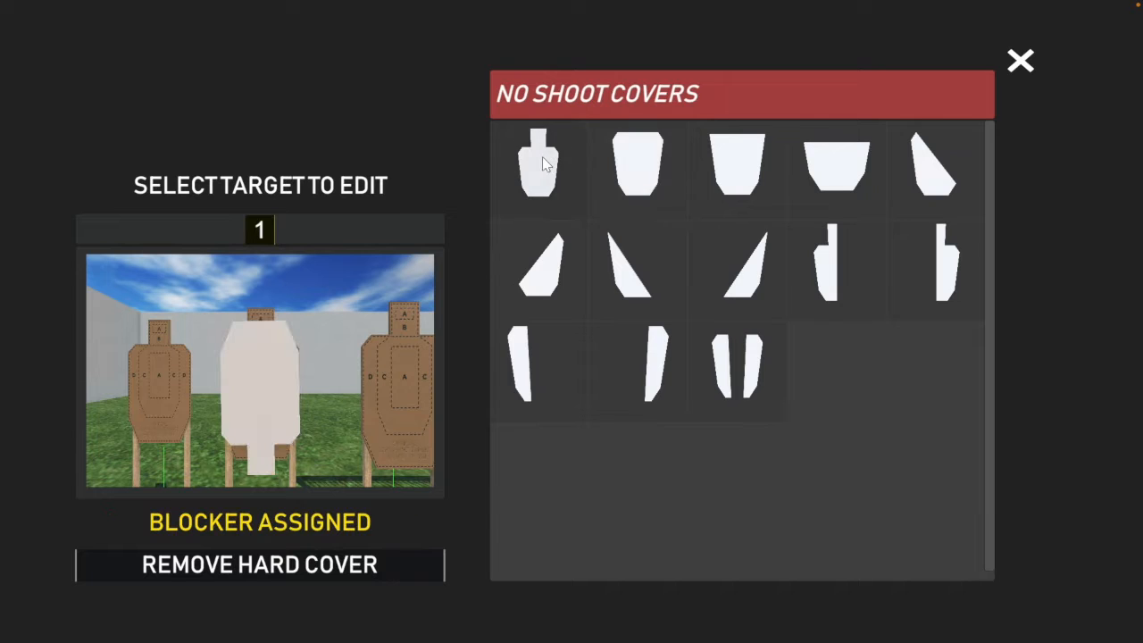
{"action": "left_click", "coordinate": [1021, 62]}
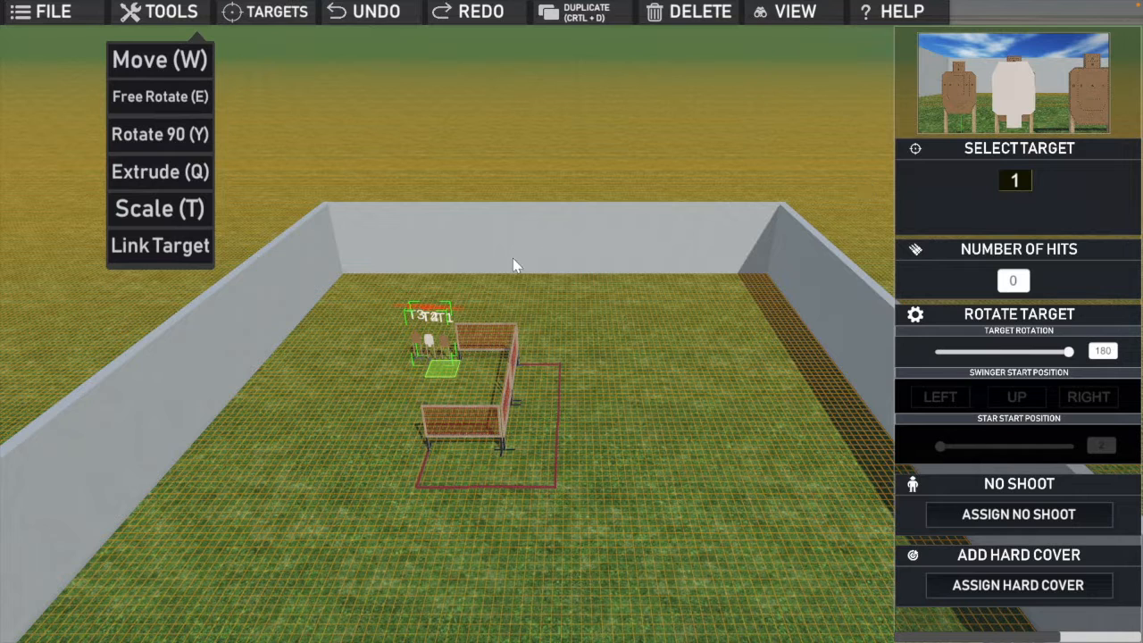
Step: Lower the no-shoot target so it covers only the lower part of the middle target, then deselect it
{"action": "key", "text": "e"}
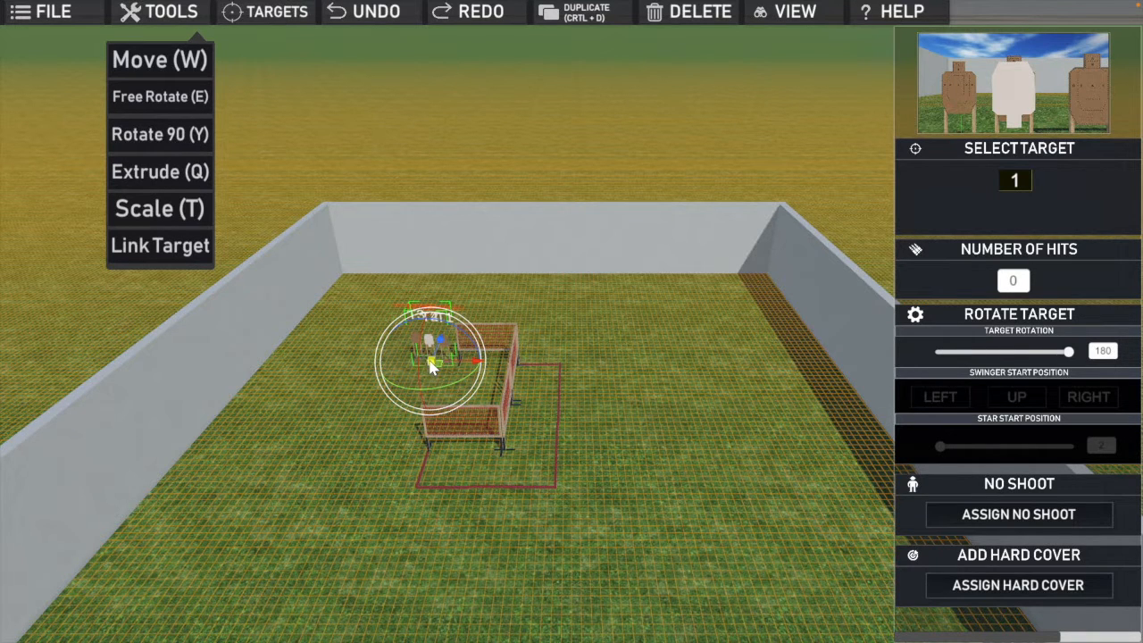
{"action": "left_click_drag", "start_coordinate": [431, 366], "coordinate": [430, 373]}
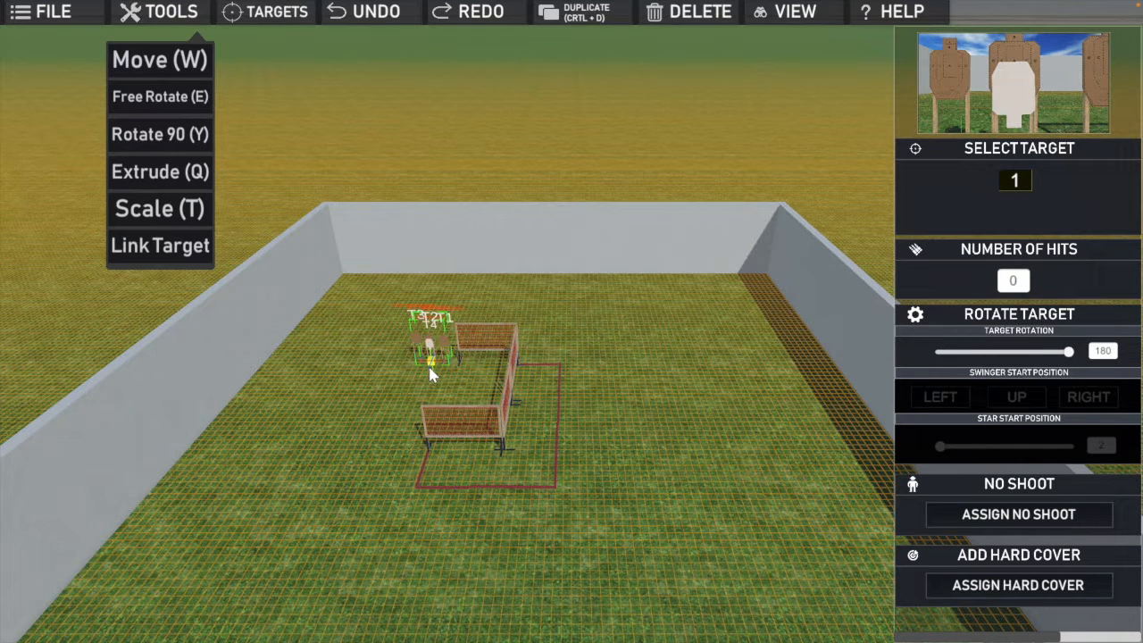
{"action": "key", "text": "e"}
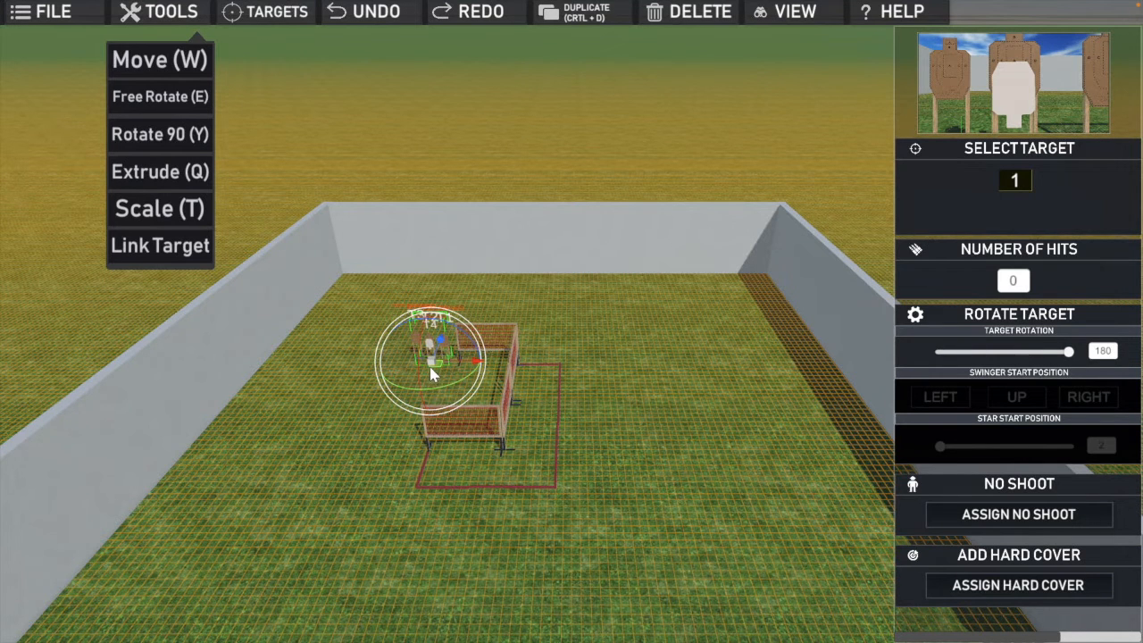
{"action": "left_click", "coordinate": [535, 381]}
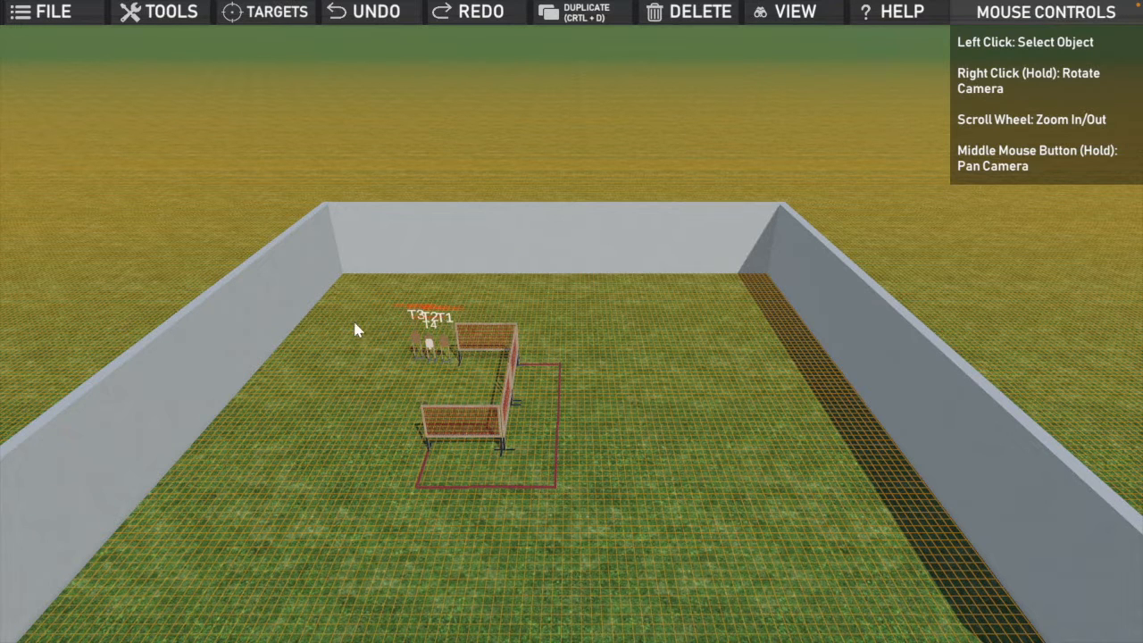
Step: Select all four targets, duplicate them as a group and place the copies beyond the rear fence
{"action": "left_click", "coordinate": [426, 344]}
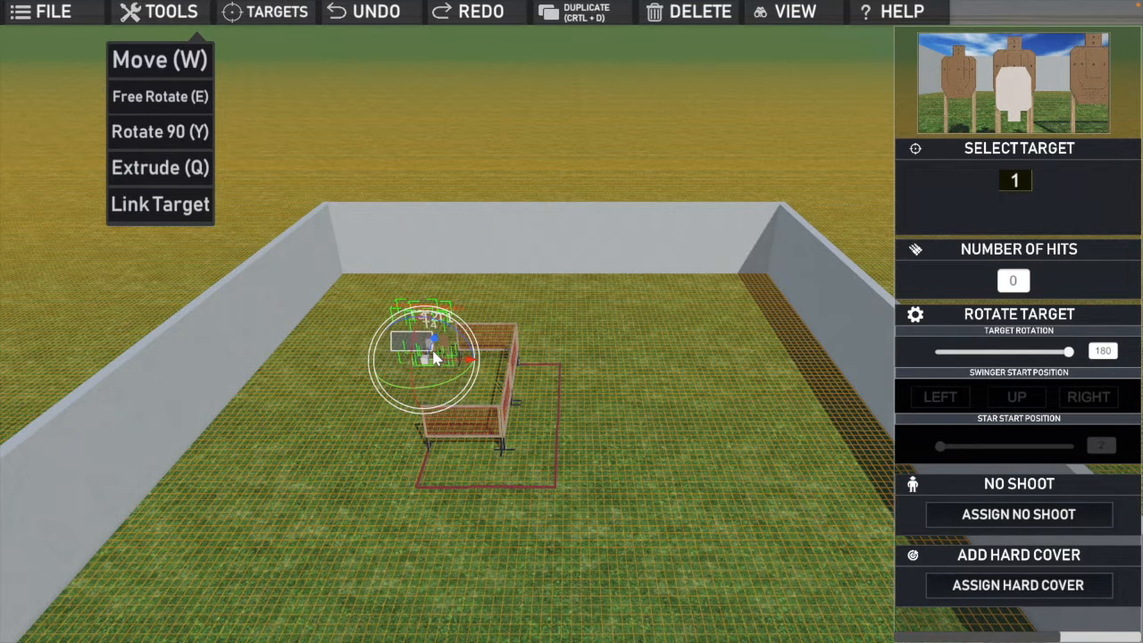
{"action": "key", "text": "w"}
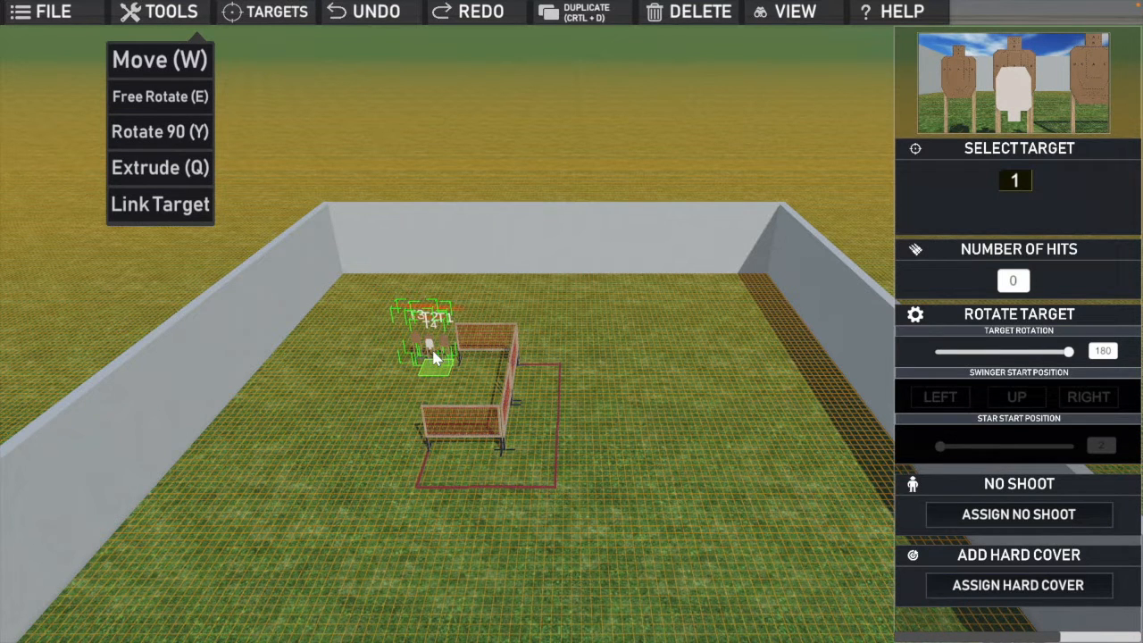
{"action": "left_click", "coordinate": [378, 339]}
{"action": "left_click", "coordinate": [413, 335]}
{"action": "left_click_drag", "start_coordinate": [443, 360], "coordinate": [443, 360]}
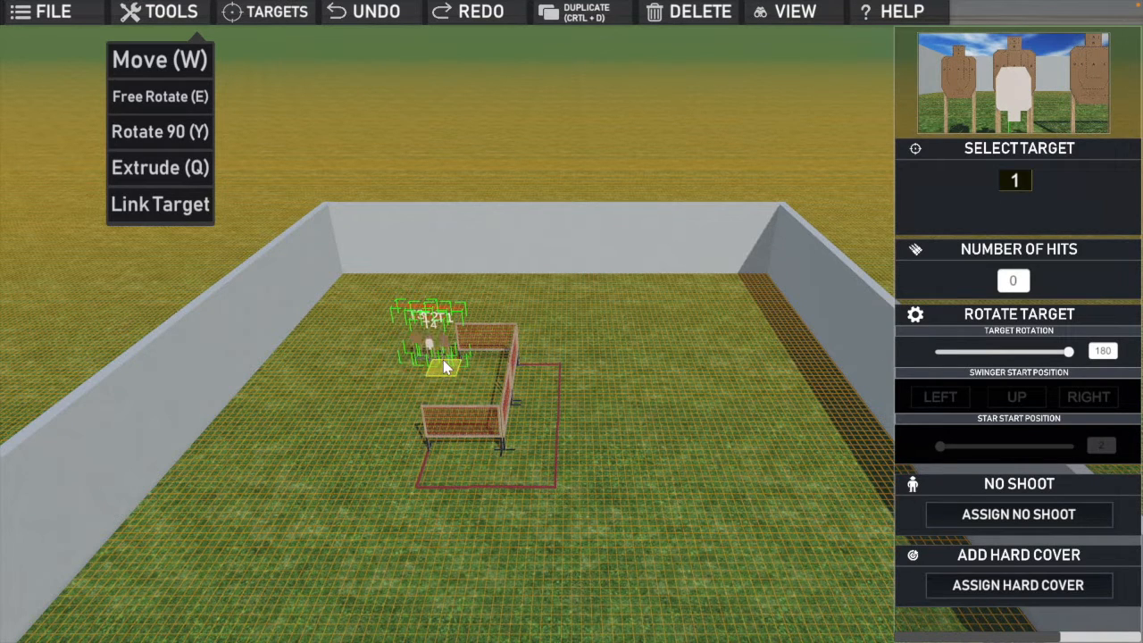
{"action": "key", "text": "ctrl+d"}
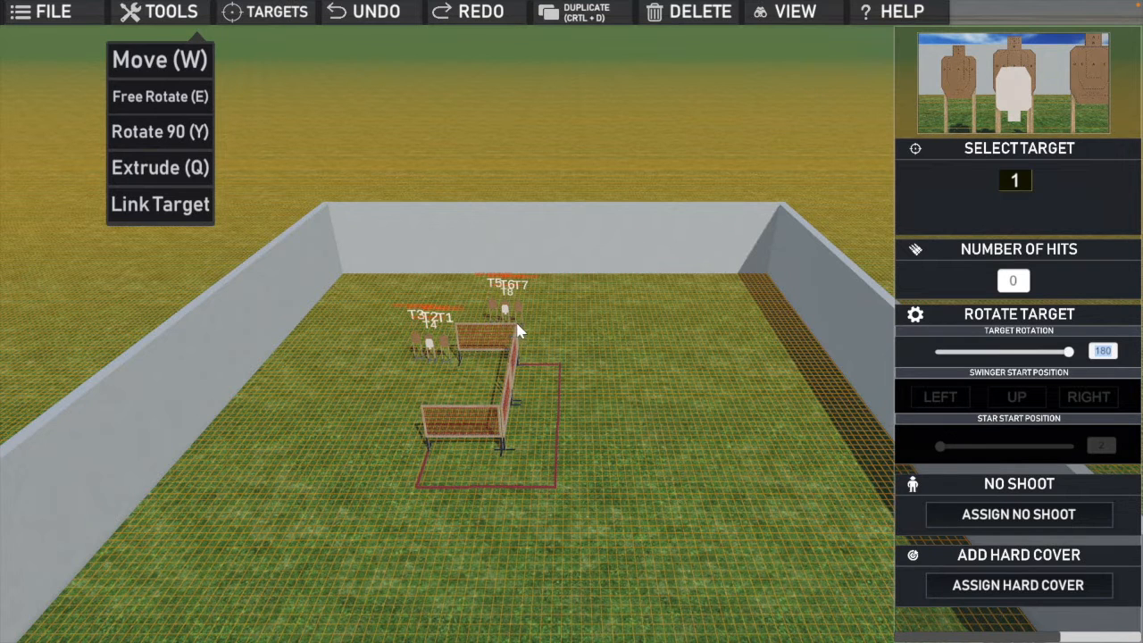
{"action": "left_click", "coordinate": [521, 331]}
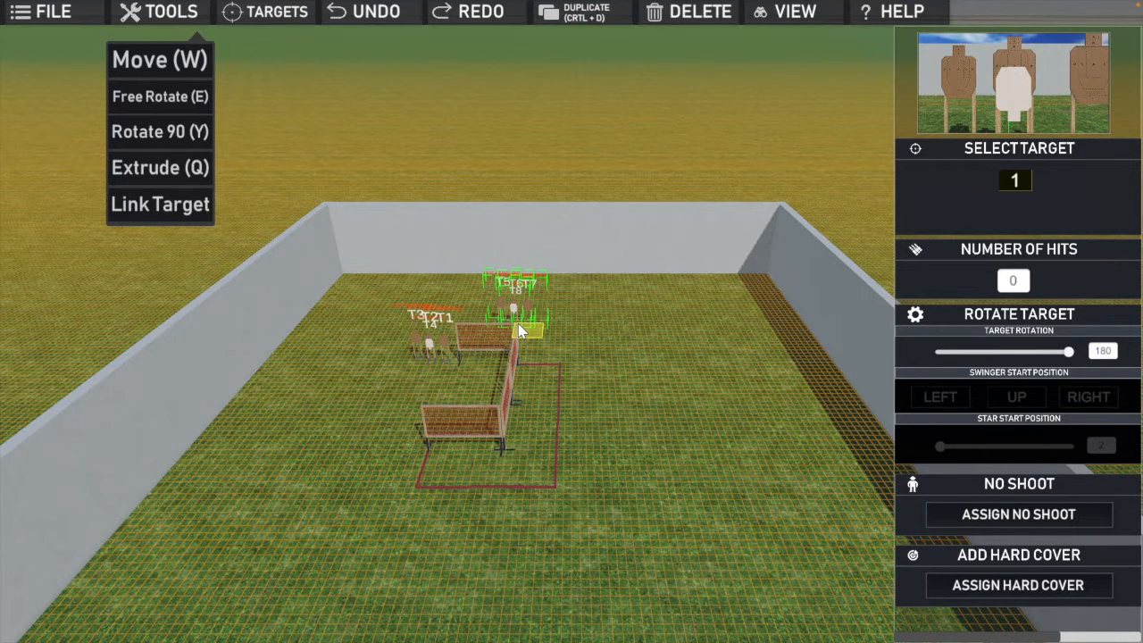
Step: Rotate the copied target group slightly and move it directly behind the rear fence
{"action": "scroll", "coordinate": [521, 331], "scroll_direction": "up", "scroll_amount": 1}
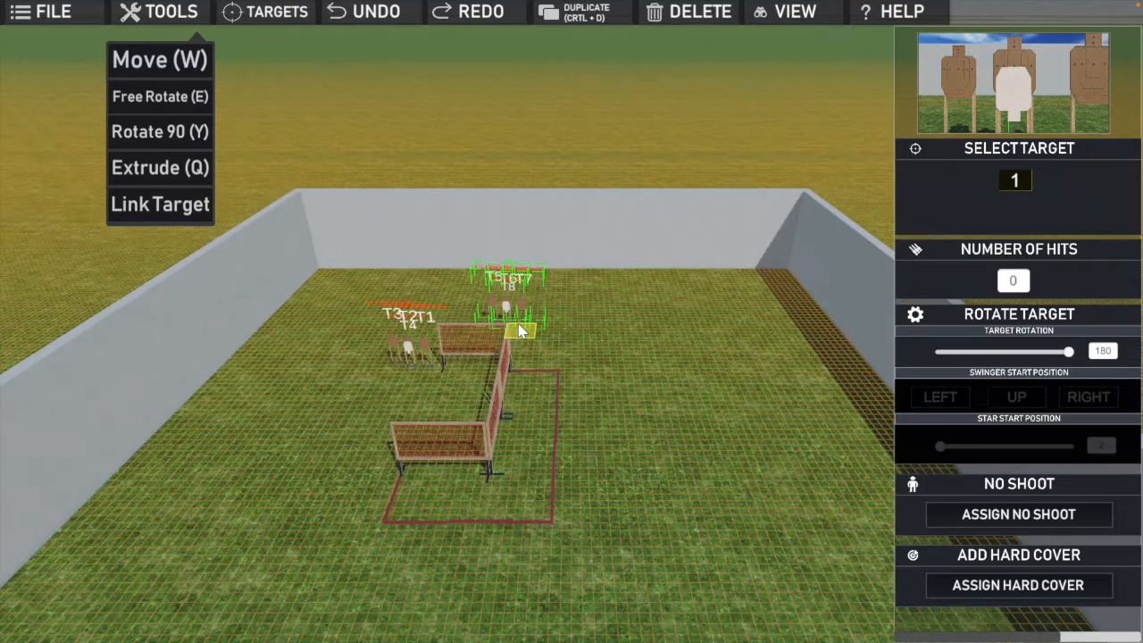
{"action": "scroll", "coordinate": [521, 331], "scroll_direction": "up", "scroll_amount": 1}
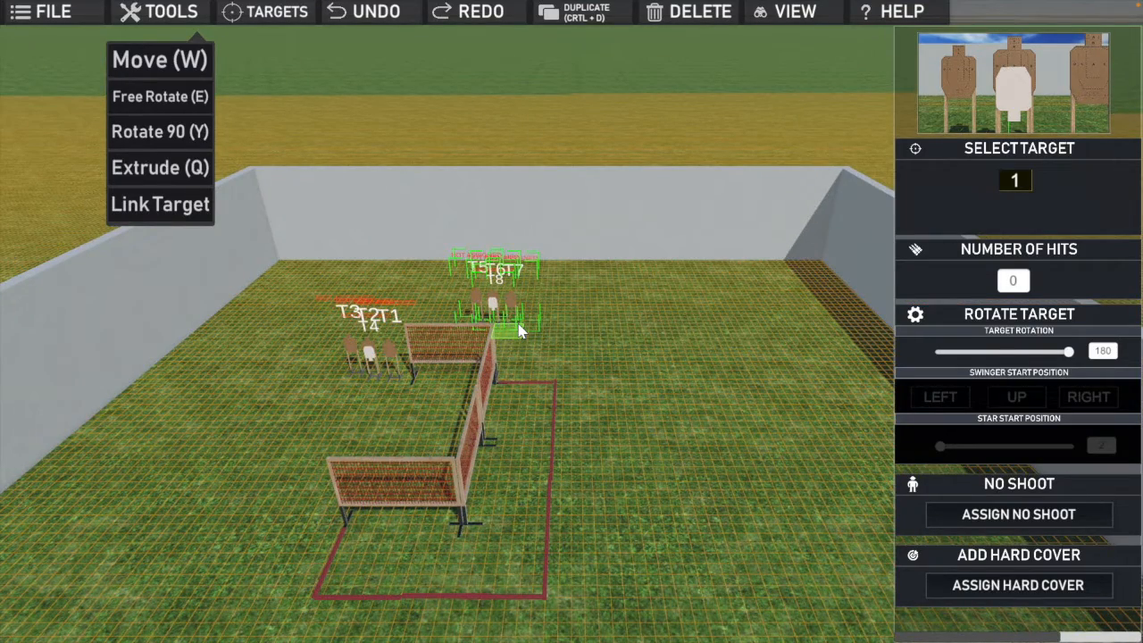
{"action": "key", "text": "e"}
{"action": "left_click_drag", "start_coordinate": [502, 350], "coordinate": [548, 322]}
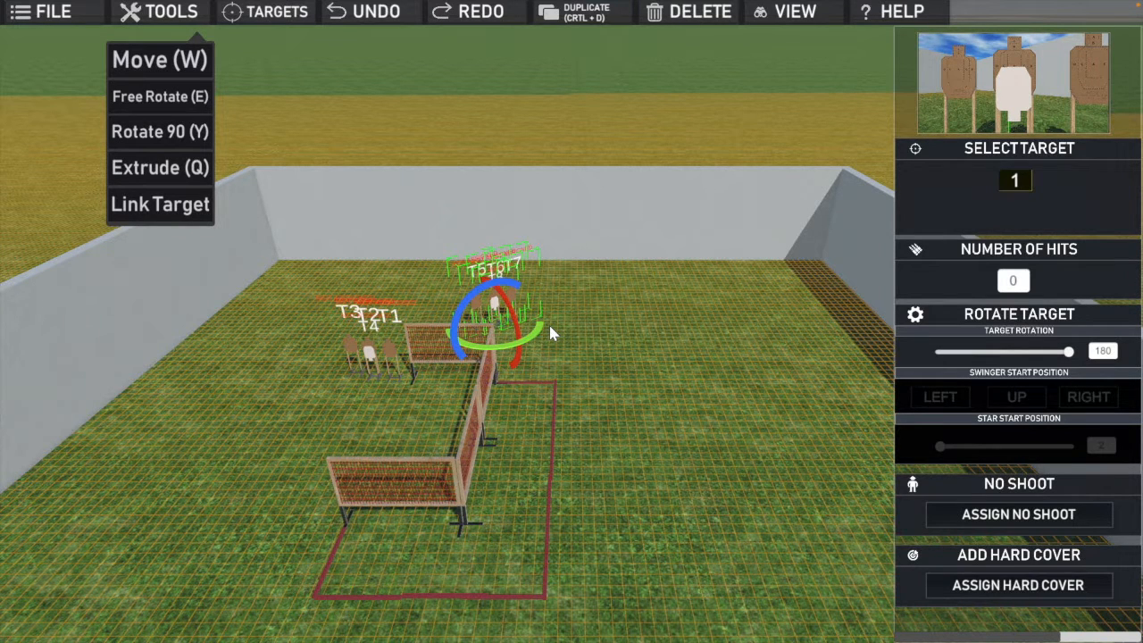
{"action": "key", "text": "w"}
{"action": "left_click_drag", "start_coordinate": [496, 333], "coordinate": [457, 359]}
{"action": "left_click", "coordinate": [545, 327]}
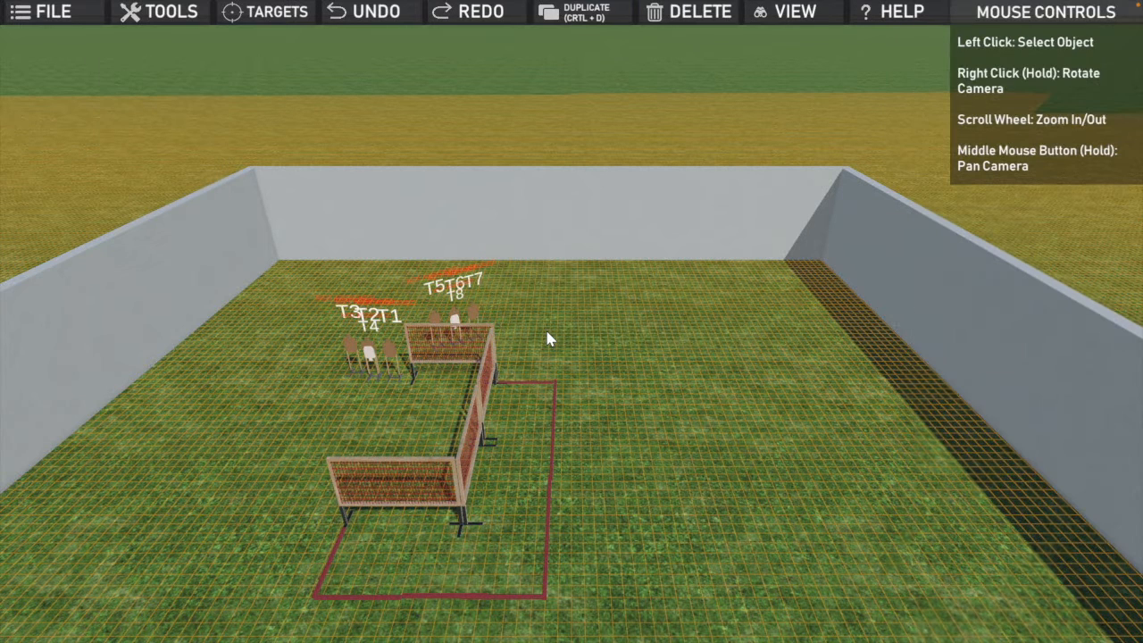
Step: Move target T7 sideways out of the copied group, toward the rear fence's inner corner
{"action": "left_click", "coordinate": [474, 305]}
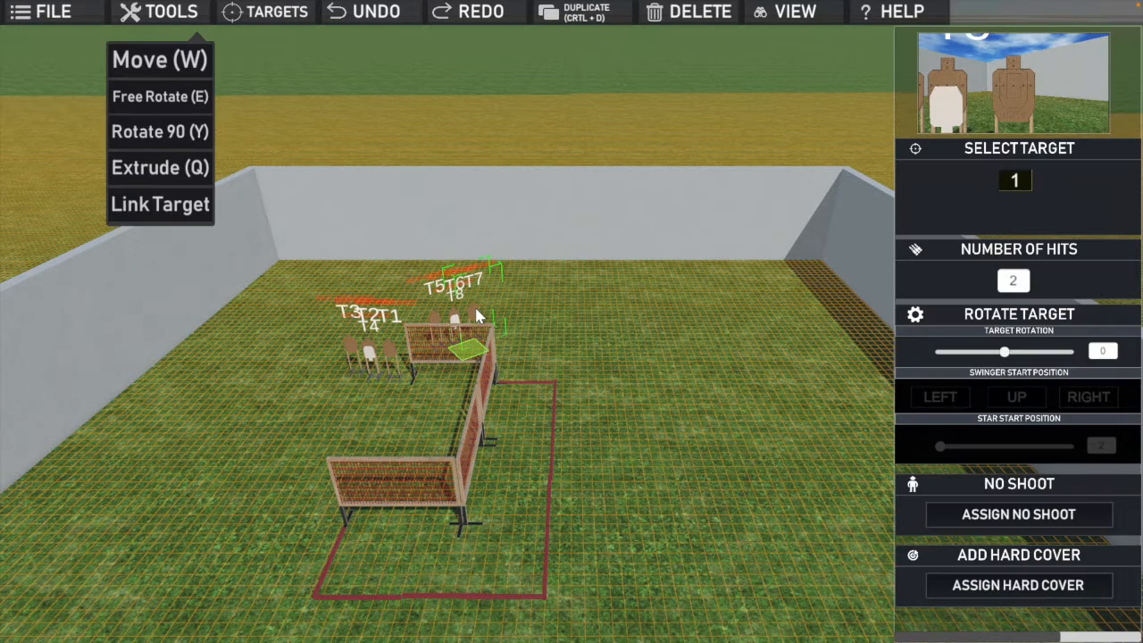
{"action": "left_click_drag", "start_coordinate": [470, 354], "coordinate": [488, 350]}
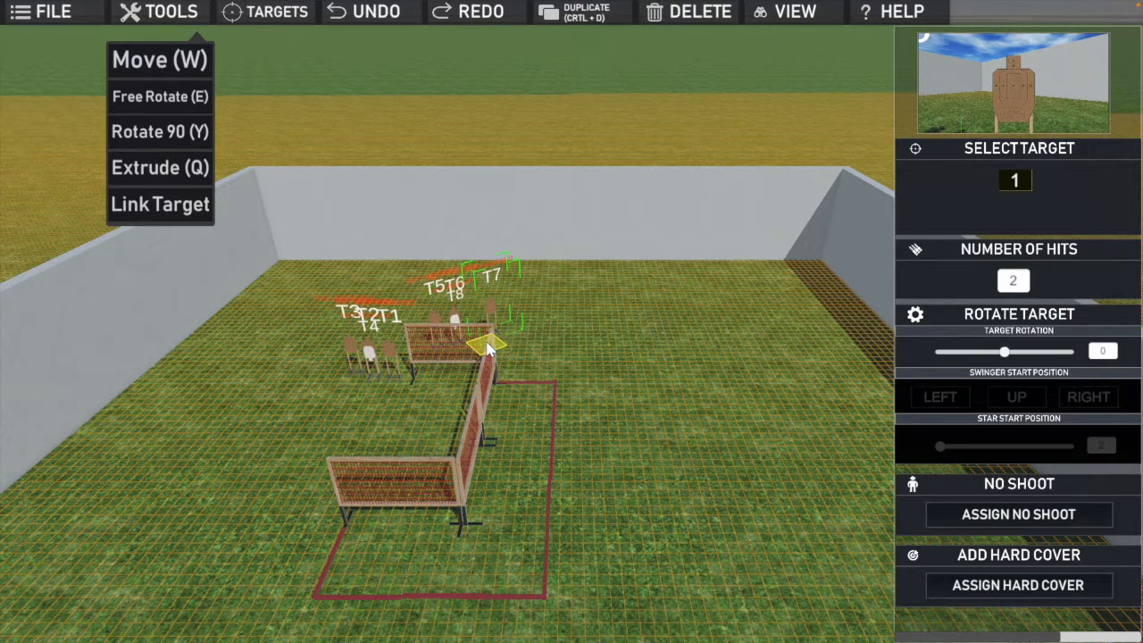
Step: Rotate target T7 slightly about its vertical axis and deselect it
{"action": "key", "text": "e"}
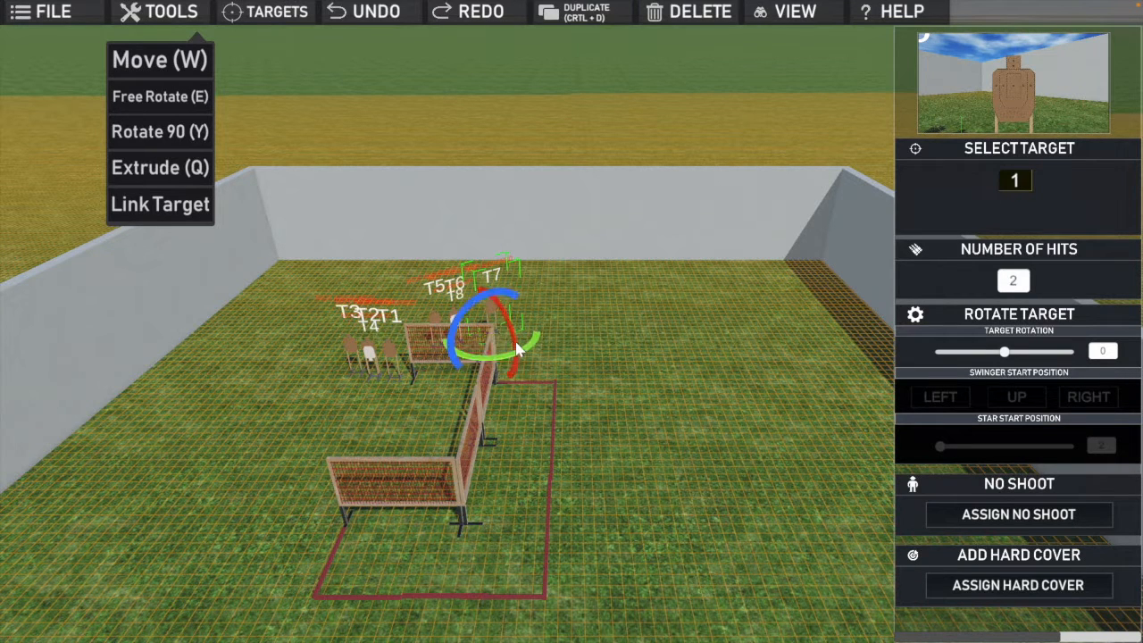
{"action": "mouse_move", "coordinate": [527, 353]}
{"action": "left_mouse_down"}
{"action": "mouse_move", "coordinate": [500, 357]}
{"action": "mouse_move", "coordinate": [513, 361]}
{"action": "left_mouse_up"}
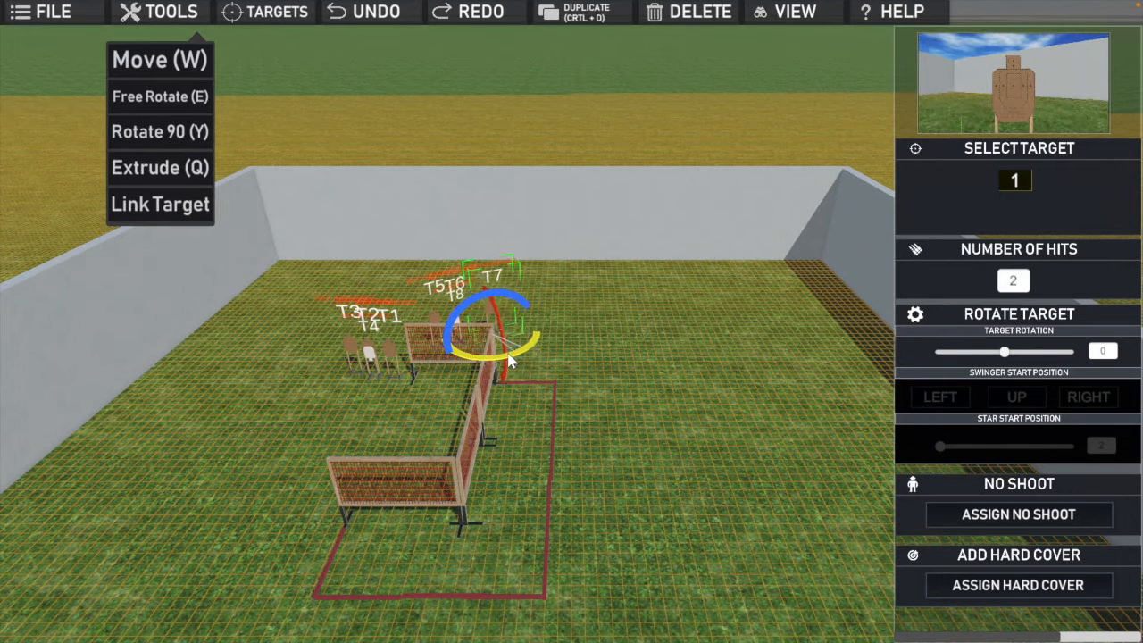
{"action": "left_click", "coordinate": [550, 371]}
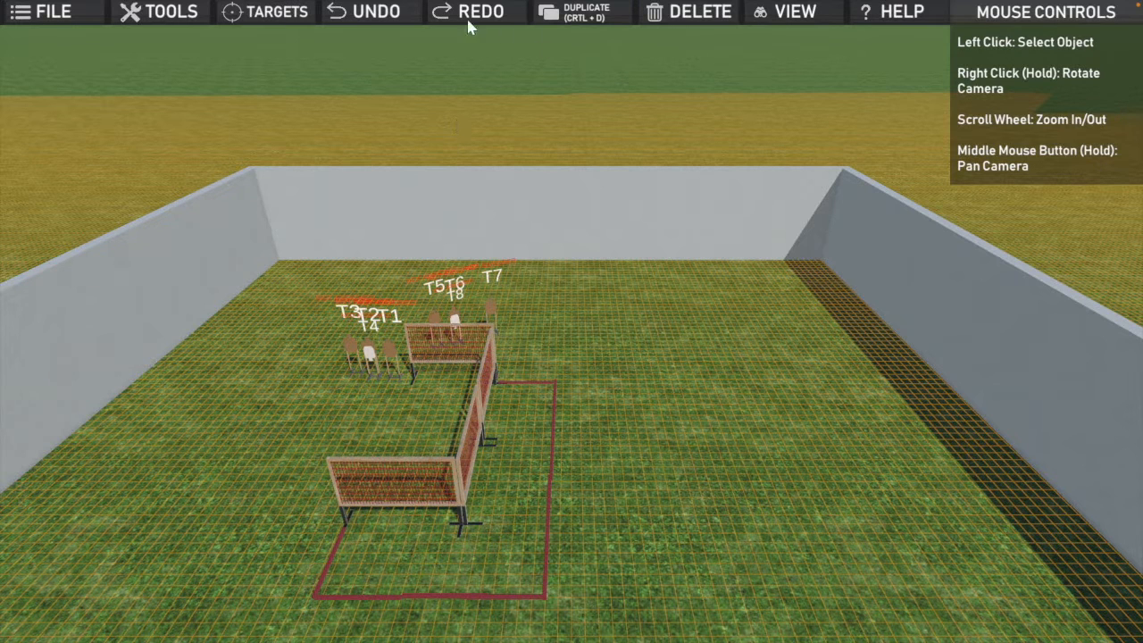
Step: Add a start waypoint from the WAYPOINT category, placed on the boundary line by the outer end of the front fence
{"action": "left_click", "coordinate": [278, 18]}
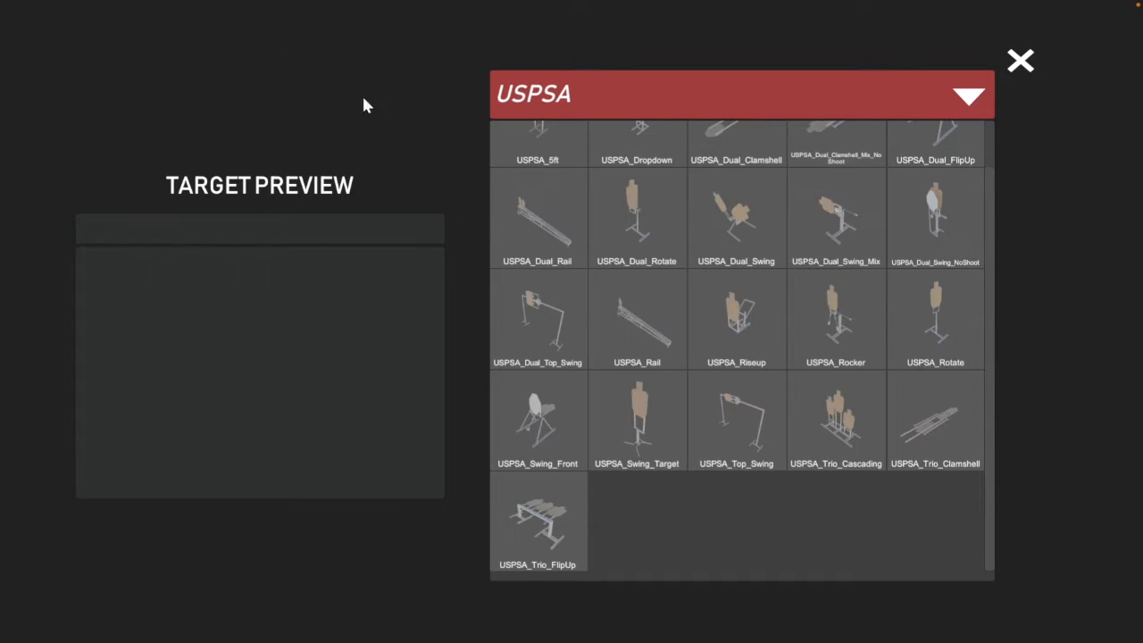
{"action": "left_click", "coordinate": [970, 101]}
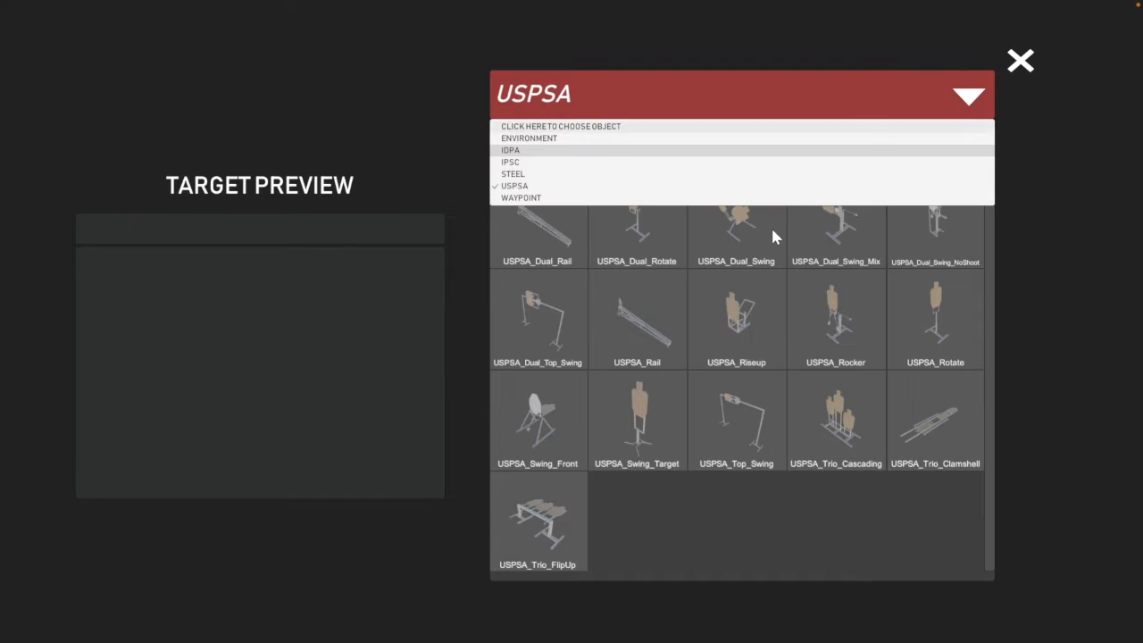
{"action": "left_click", "coordinate": [516, 197]}
{"action": "mouse_move", "coordinate": [543, 198]}
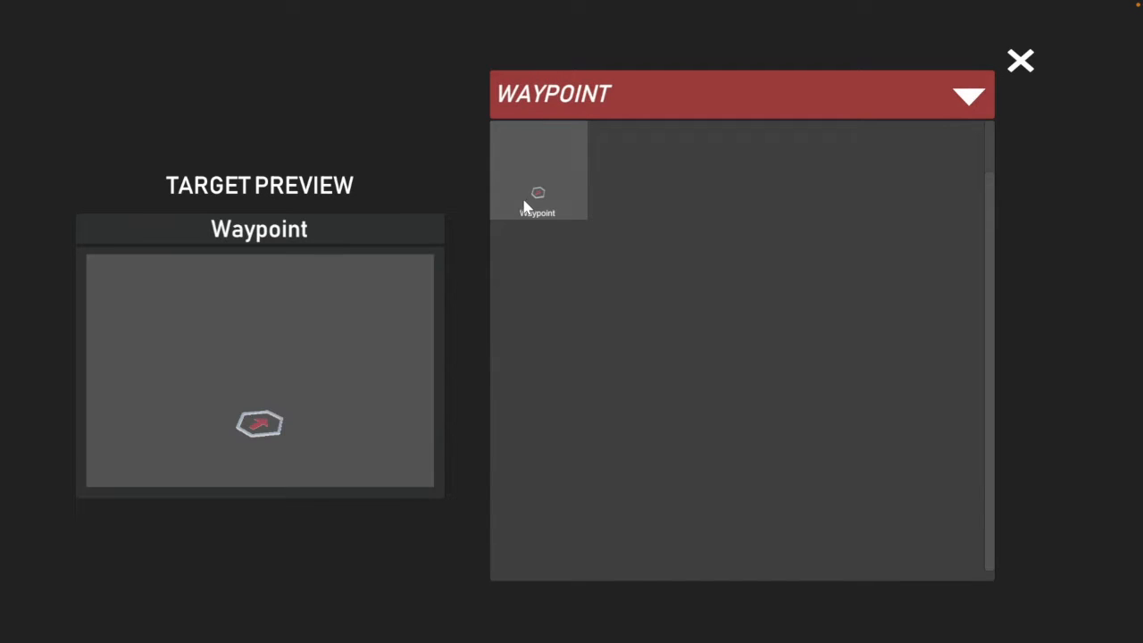
{"action": "left_click", "coordinate": [538, 201]}
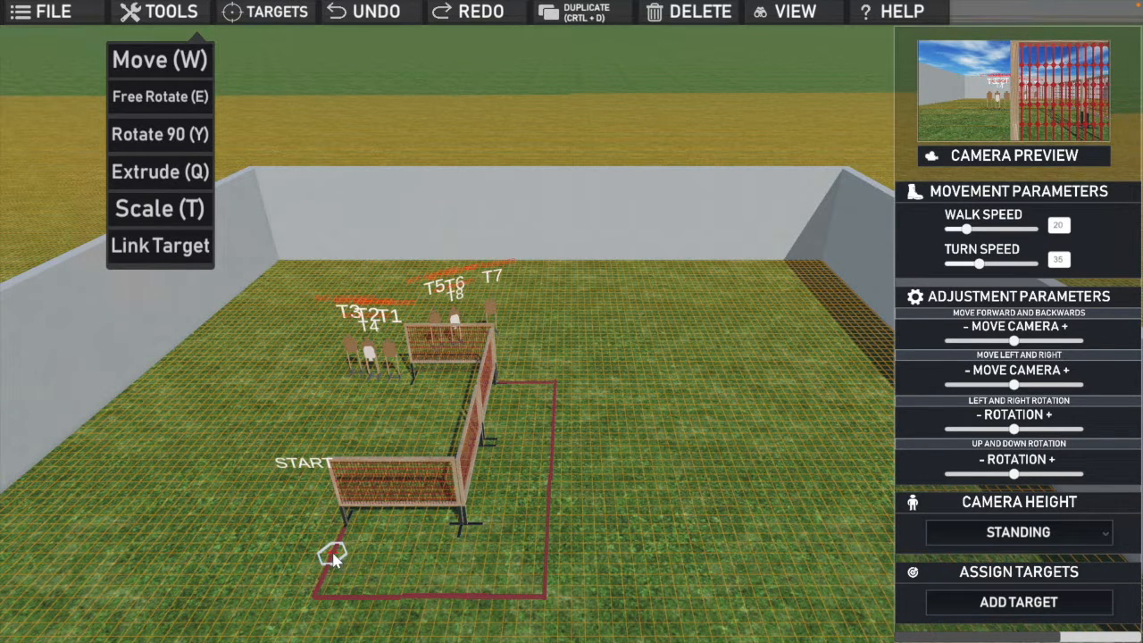
{"action": "left_click", "coordinate": [333, 557]}
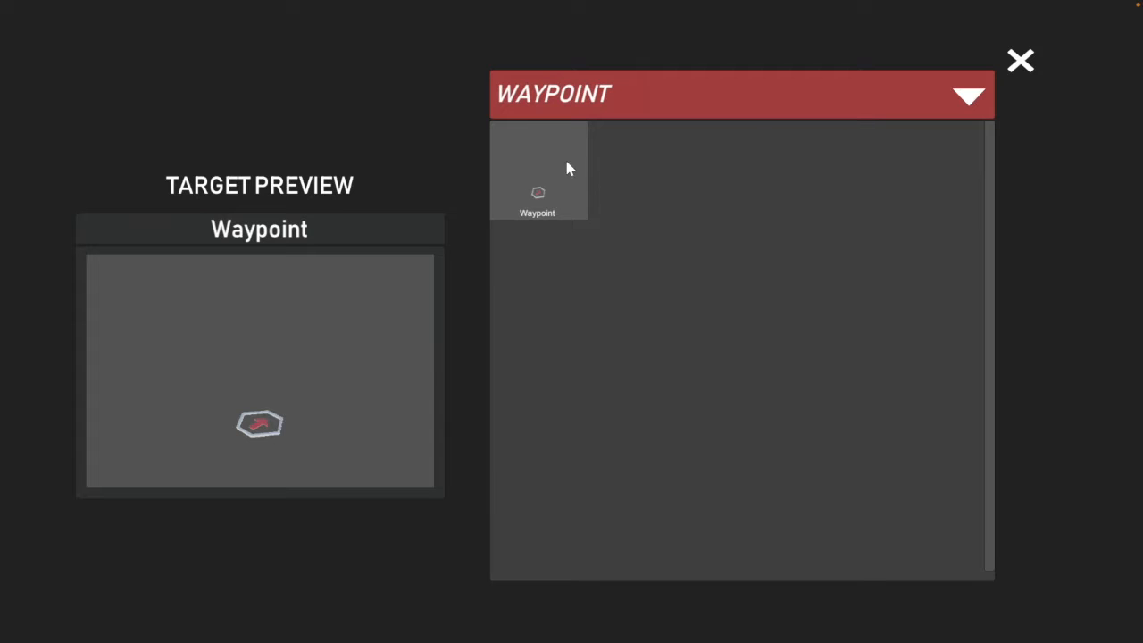
Step: Place a second waypoint inside the far boundary corner and rotate it to face the targets behind the rear fence
{"action": "left_click", "coordinate": [540, 194]}
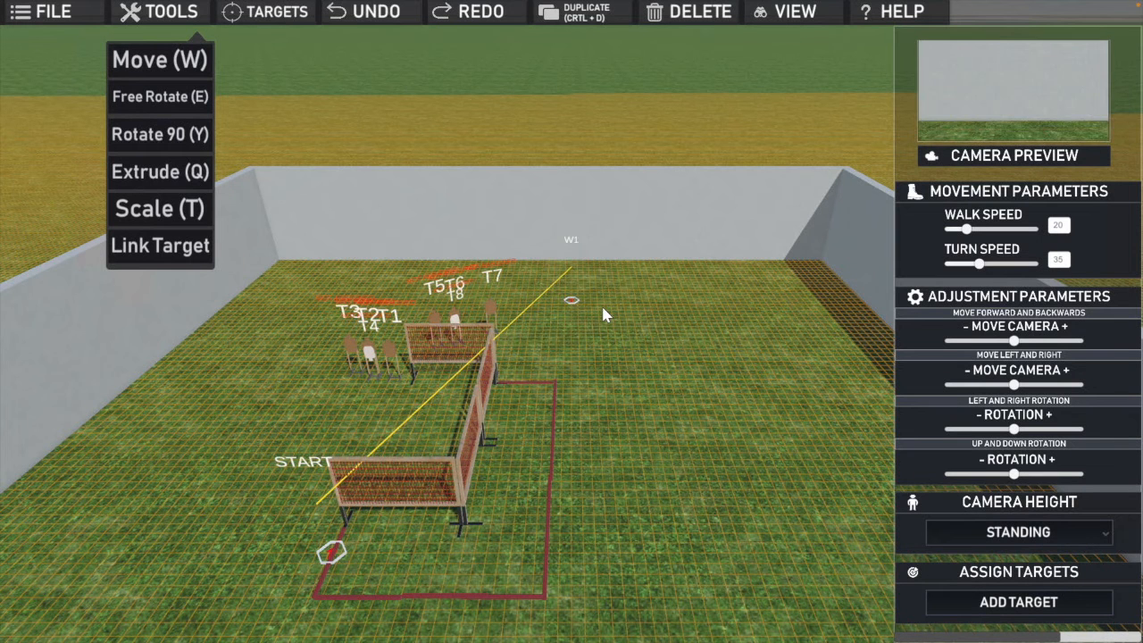
{"action": "left_click", "coordinate": [520, 396]}
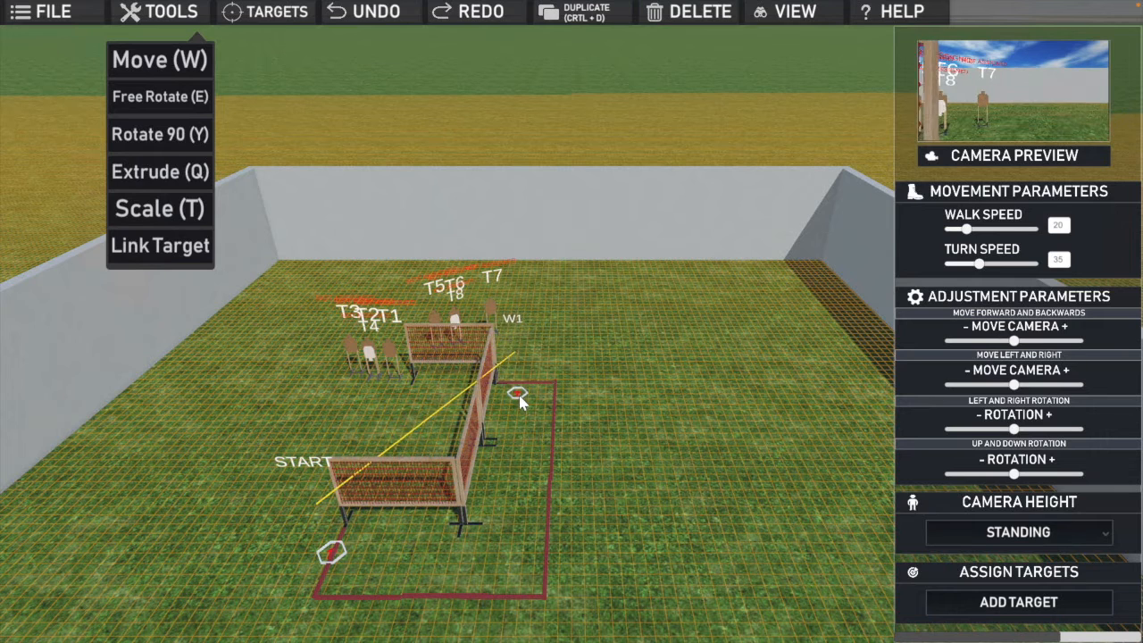
{"action": "left_click_drag", "start_coordinate": [523, 400], "coordinate": [538, 398]}
{"action": "left_click", "coordinate": [537, 393]}
{"action": "key", "text": "Tab"}
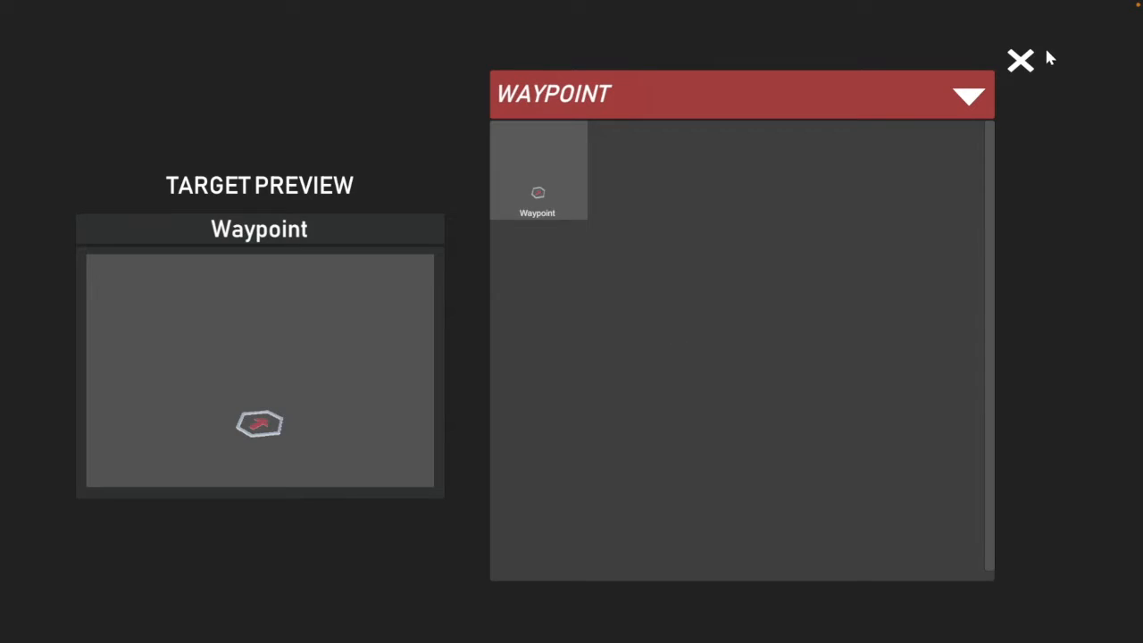
{"action": "left_click", "coordinate": [1020, 61]}
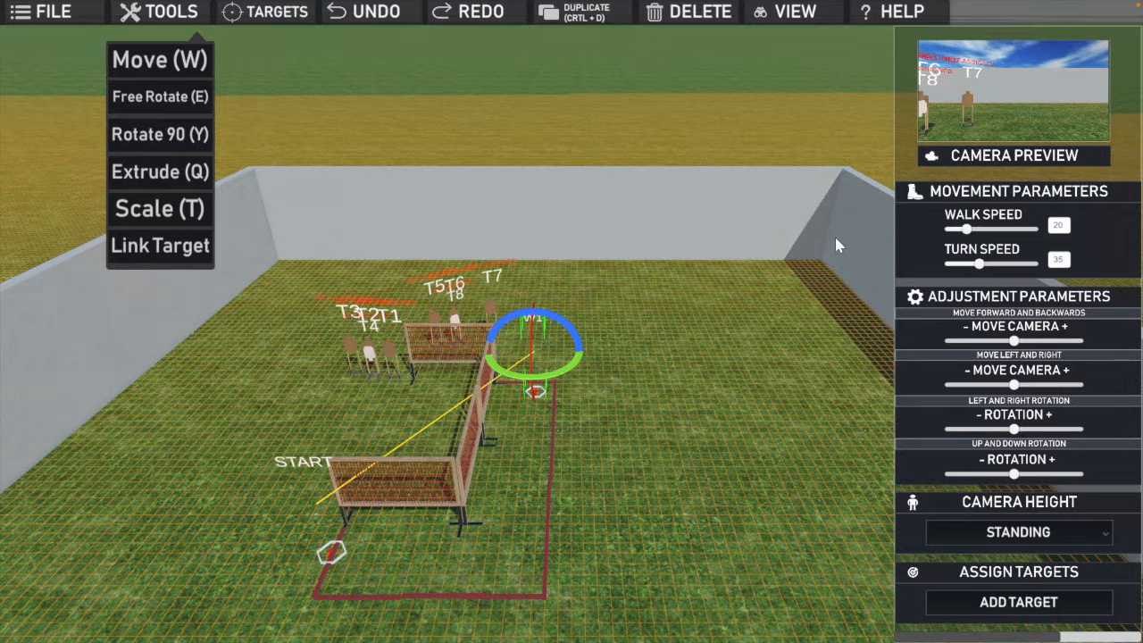
{"action": "left_click_drag", "start_coordinate": [554, 372], "coordinate": [584, 366]}
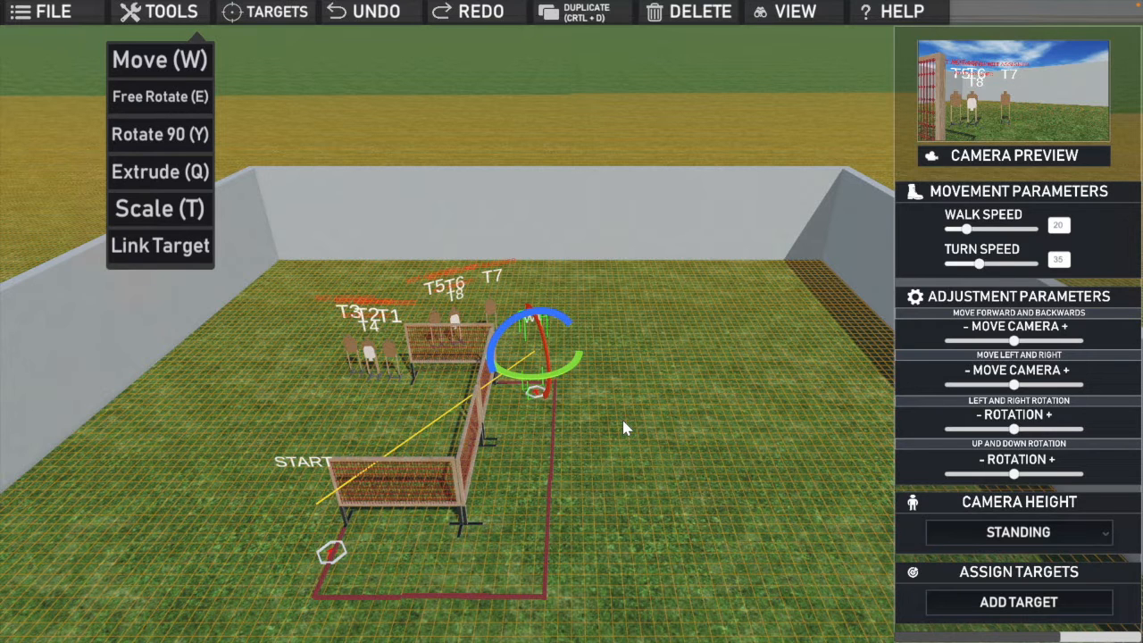
{"action": "left_click", "coordinate": [615, 442]}
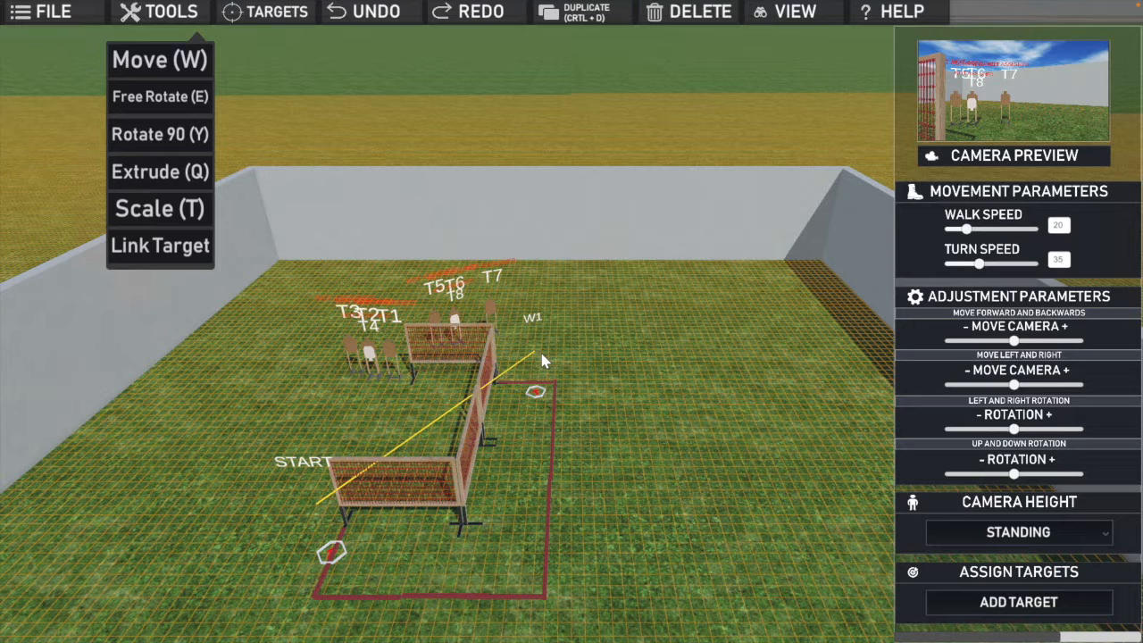
Step: Assign targets T1, T2, T3 and T4 to the START waypoint
{"action": "left_click", "coordinate": [338, 556]}
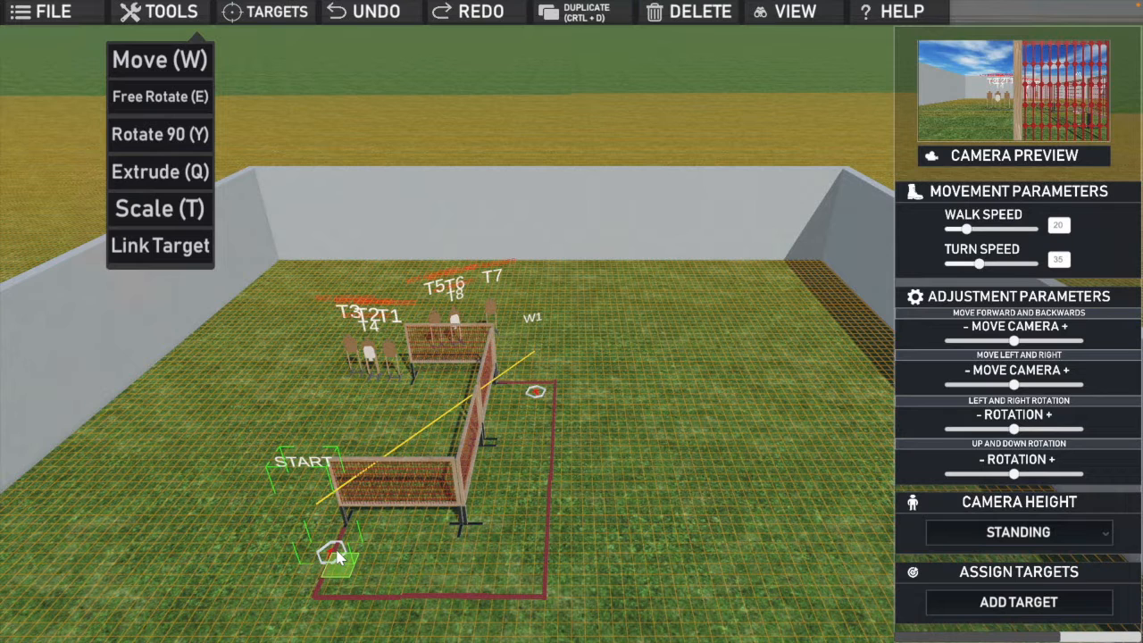
{"action": "left_click", "coordinate": [1000, 604]}
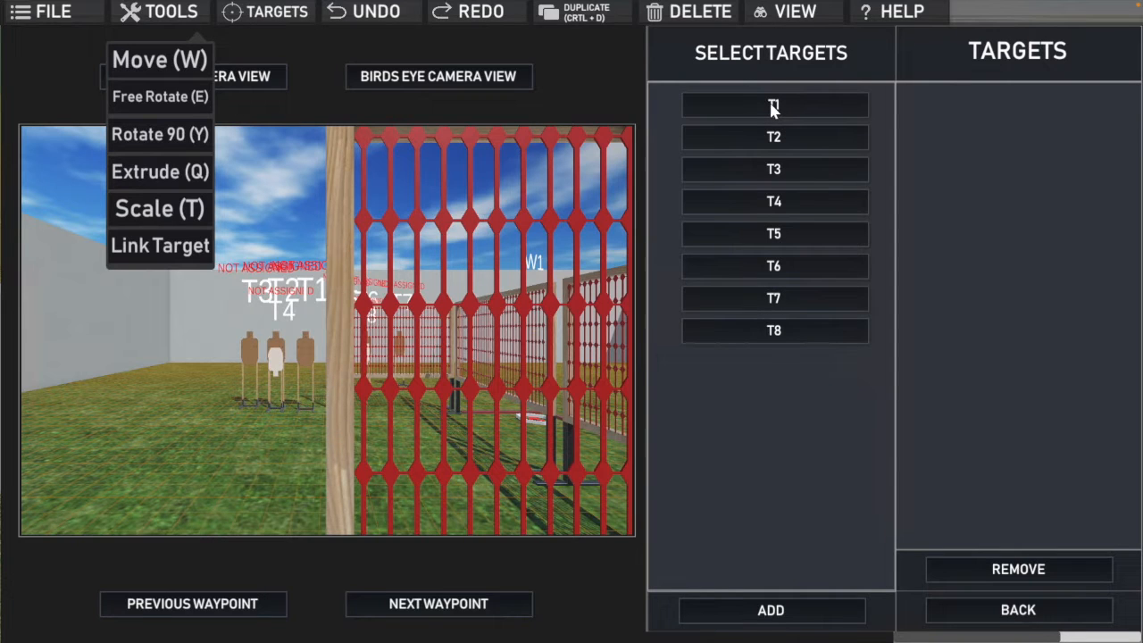
{"action": "left_click", "coordinate": [764, 141]}
{"action": "left_click", "coordinate": [760, 166]}
{"action": "left_click", "coordinate": [768, 204]}
{"action": "left_click", "coordinate": [776, 617]}
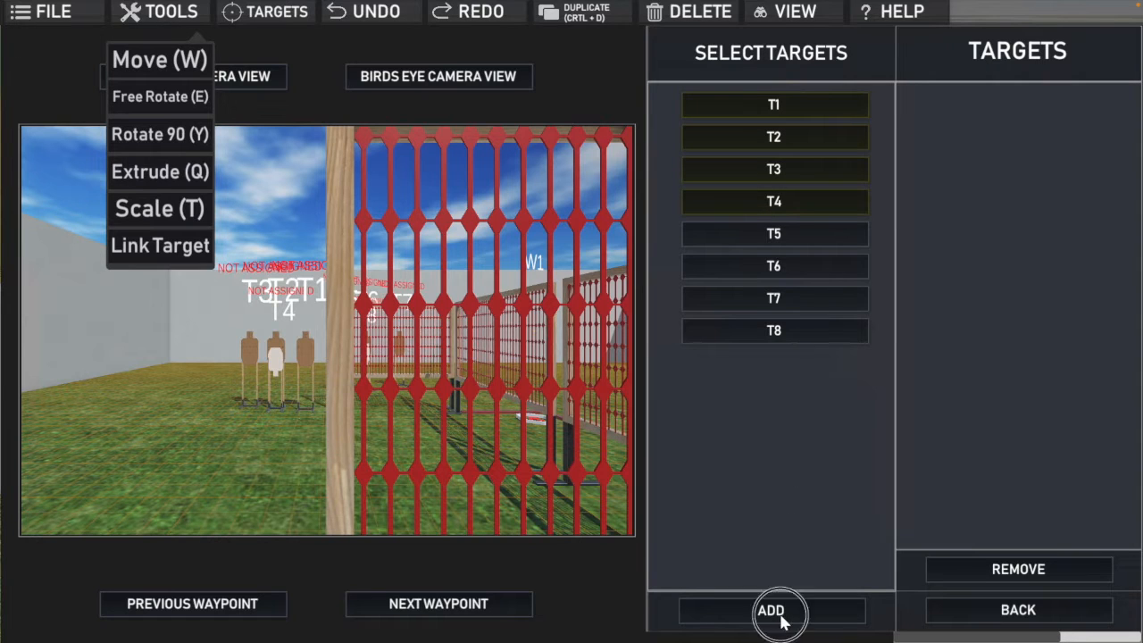
{"action": "left_click", "coordinate": [1009, 614]}
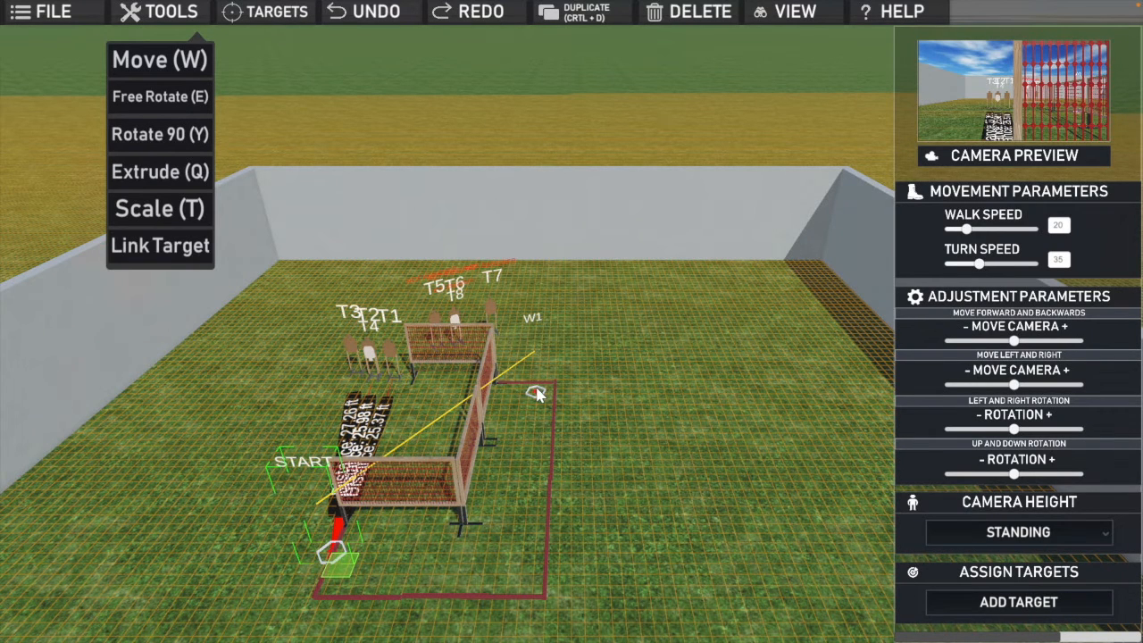
Step: Assign targets T5, T6, T7 and T8 to waypoint W1, then deselect the waypoint
{"action": "left_click", "coordinate": [536, 394]}
{"action": "left_click", "coordinate": [989, 603]}
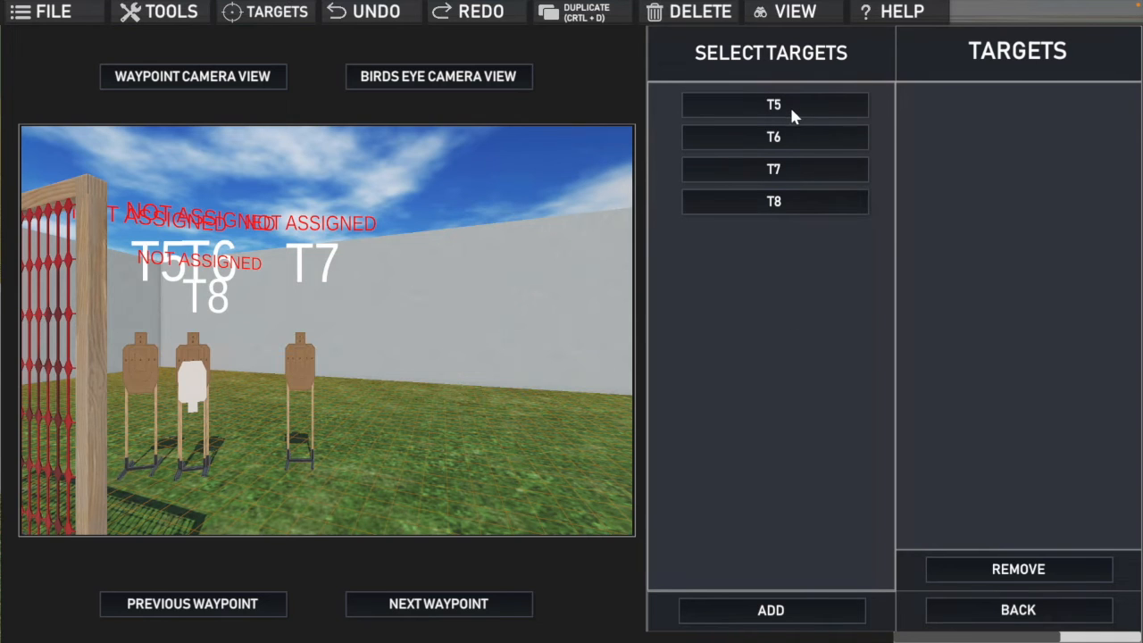
{"action": "left_click", "coordinate": [789, 110]}
{"action": "left_click", "coordinate": [787, 168]}
{"action": "left_click", "coordinate": [800, 607]}
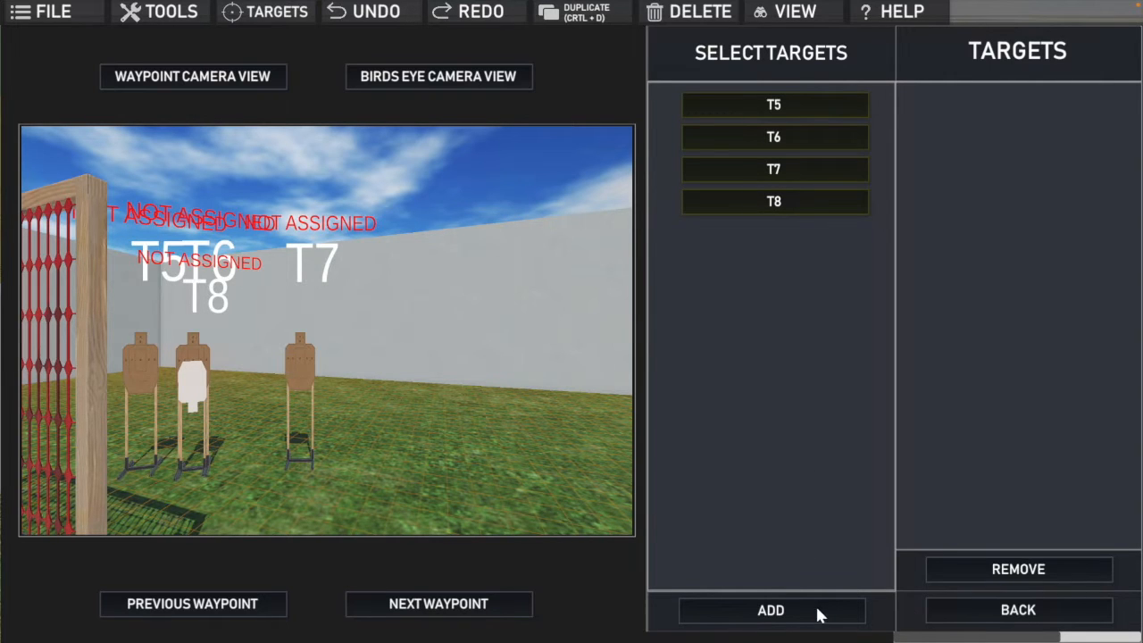
{"action": "left_click", "coordinate": [776, 611]}
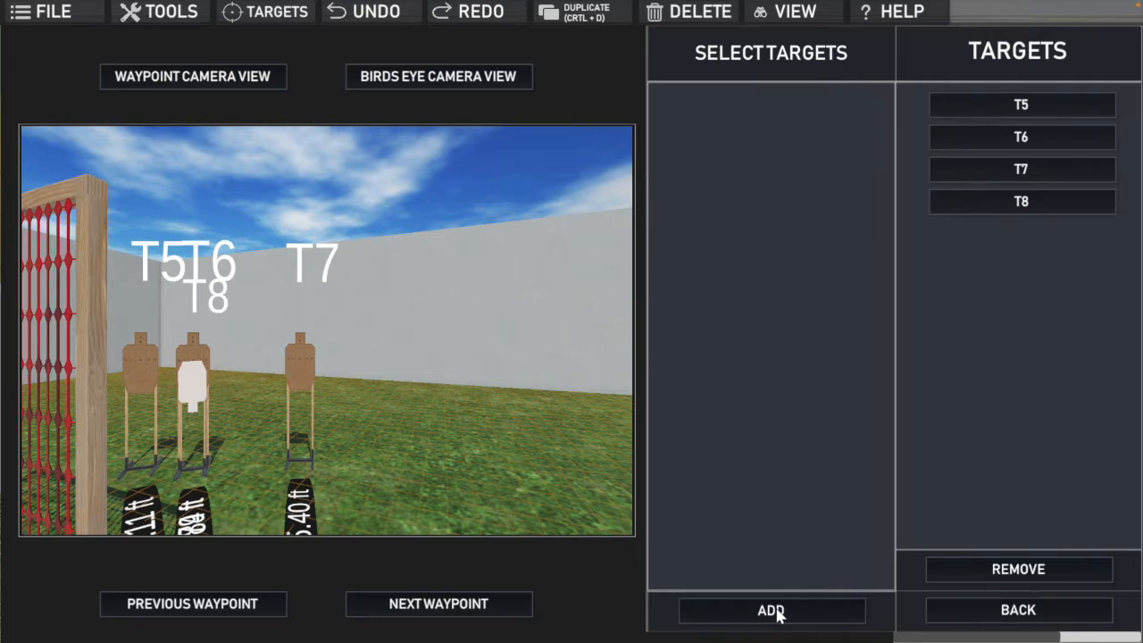
{"action": "left_click", "coordinate": [964, 616]}
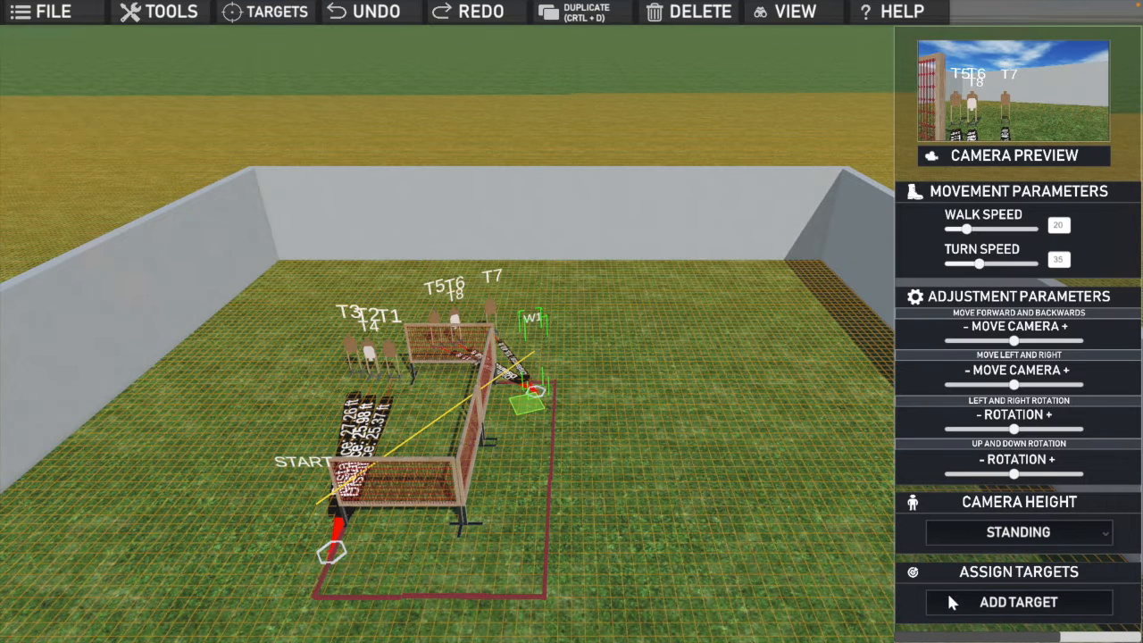
{"action": "left_click", "coordinate": [785, 478]}
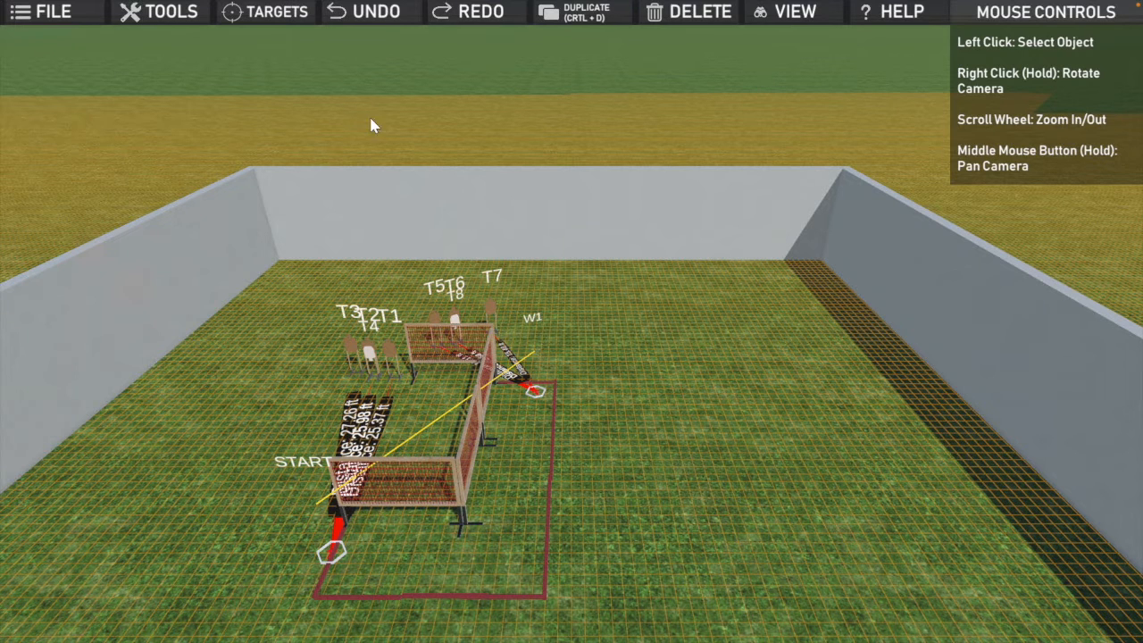
Step: Open the stage's save screen and name the stage "CM 23-02 This could be the Greatest Night of Our Lives"
{"action": "left_click", "coordinate": [55, 15]}
{"action": "left_click", "coordinate": [53, 95]}
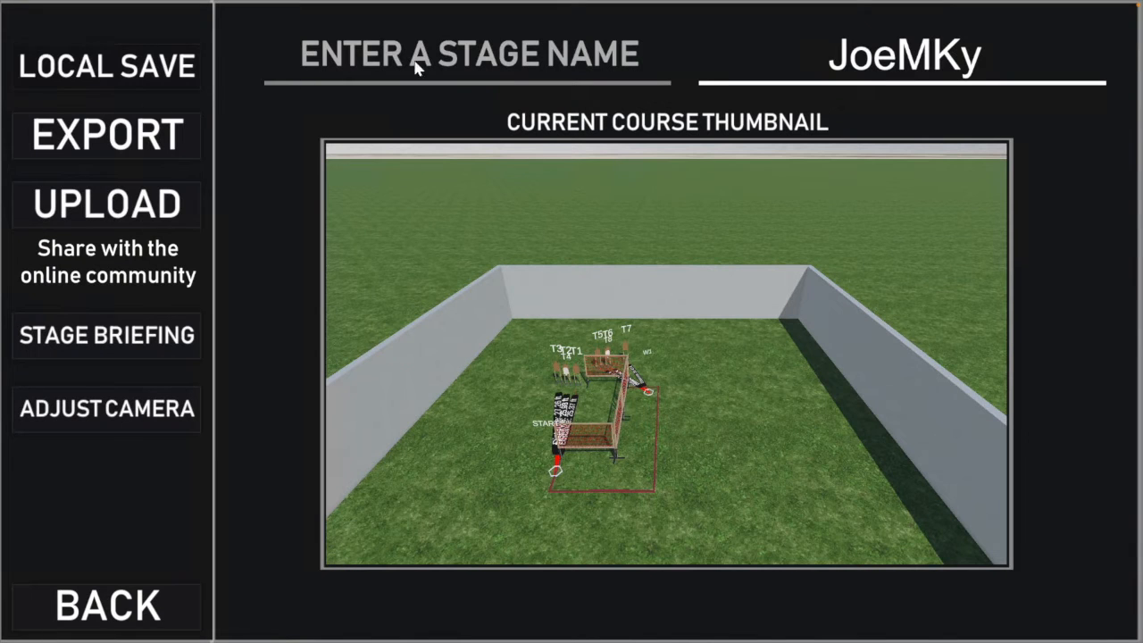
{"action": "left_click", "coordinate": [425, 61]}
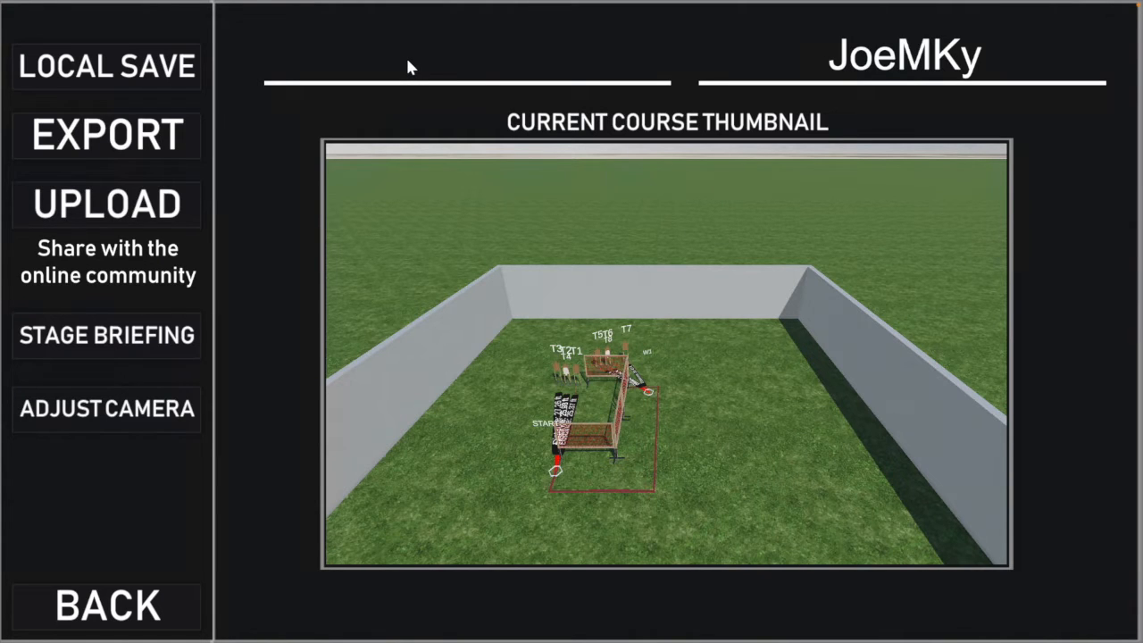
{"action": "type", "text": "CM"}
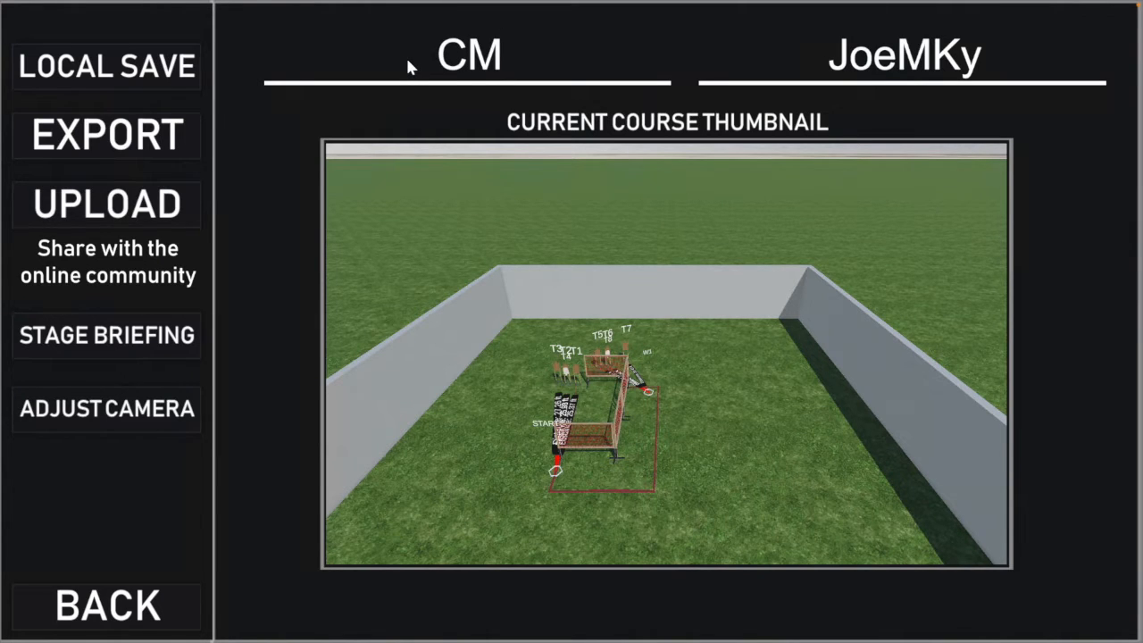
{"action": "type", "text": " 23-02"}
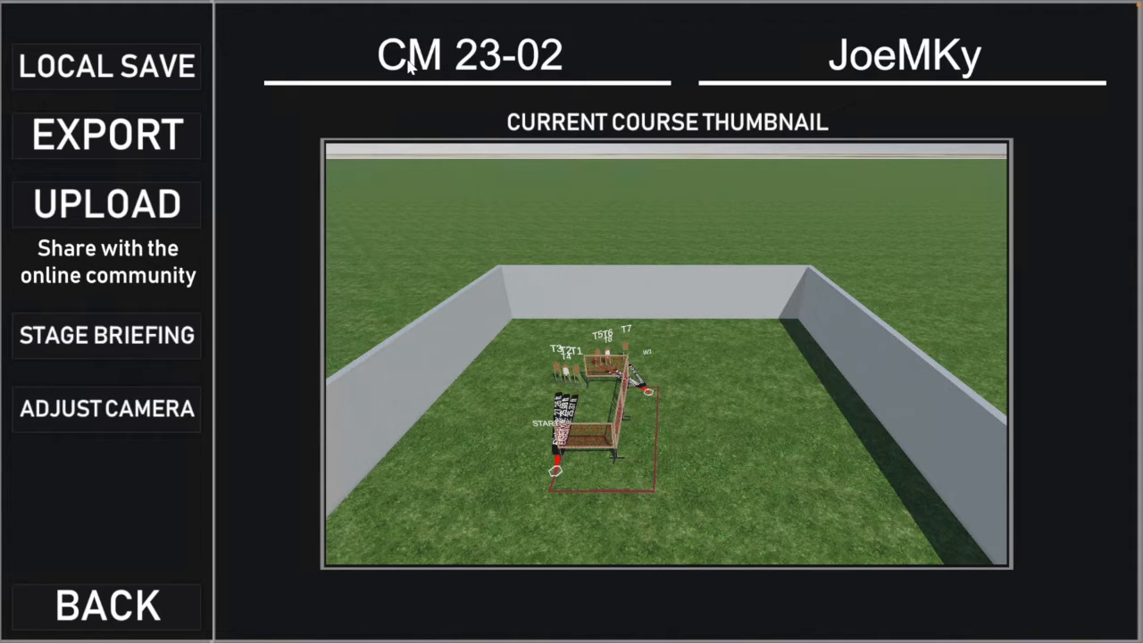
{"action": "type", "text": " This"}
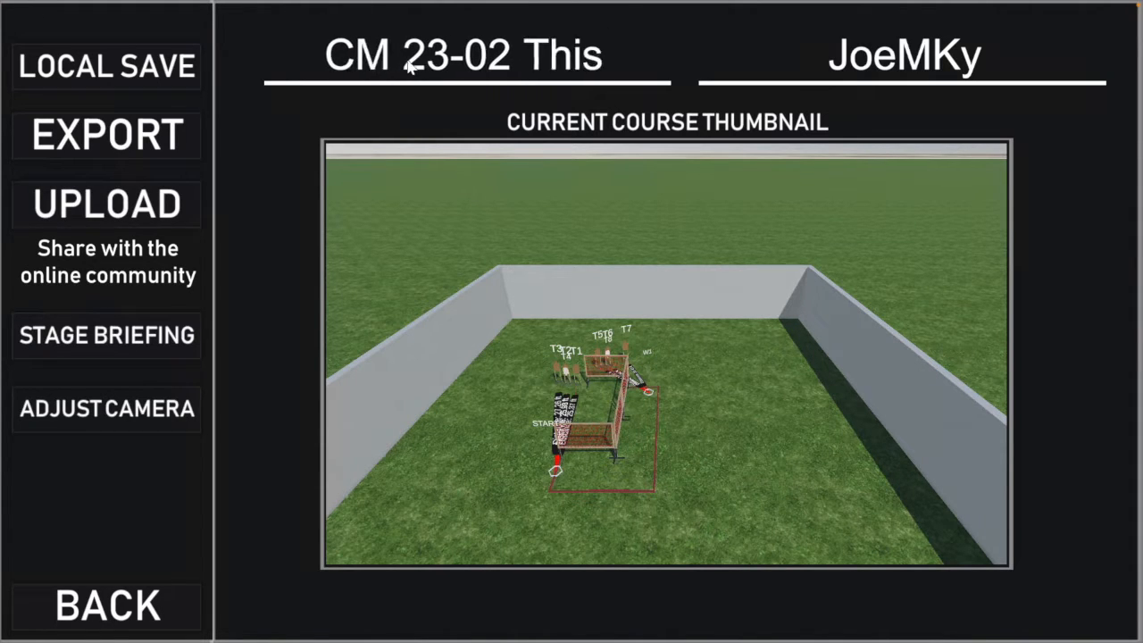
{"action": "type", "text": " could "}
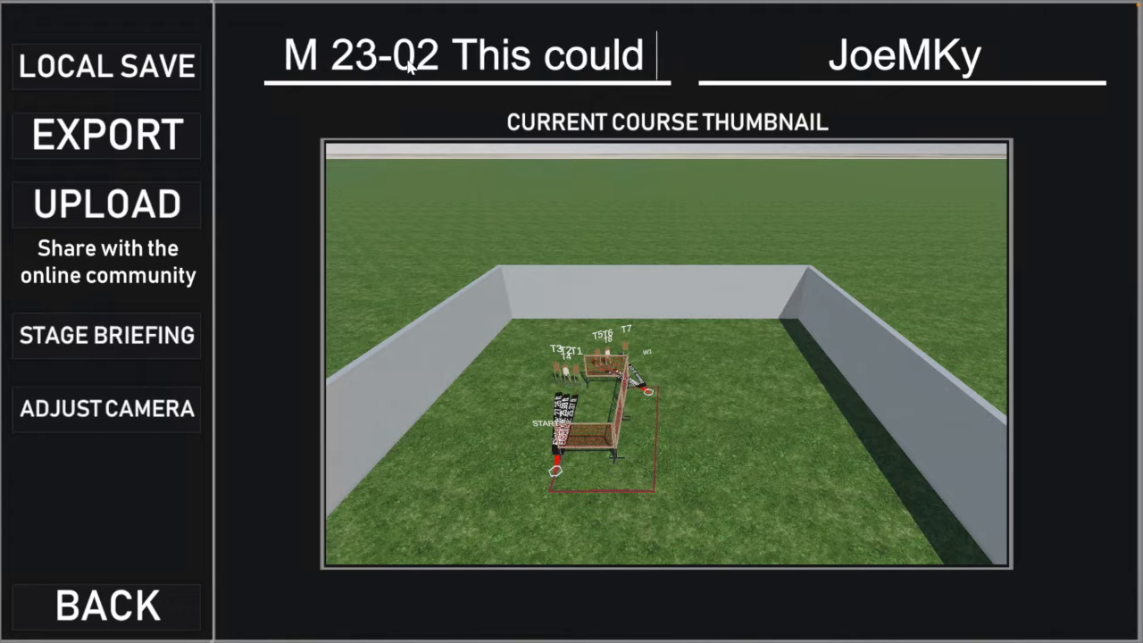
{"action": "type", "text": "be the G"}
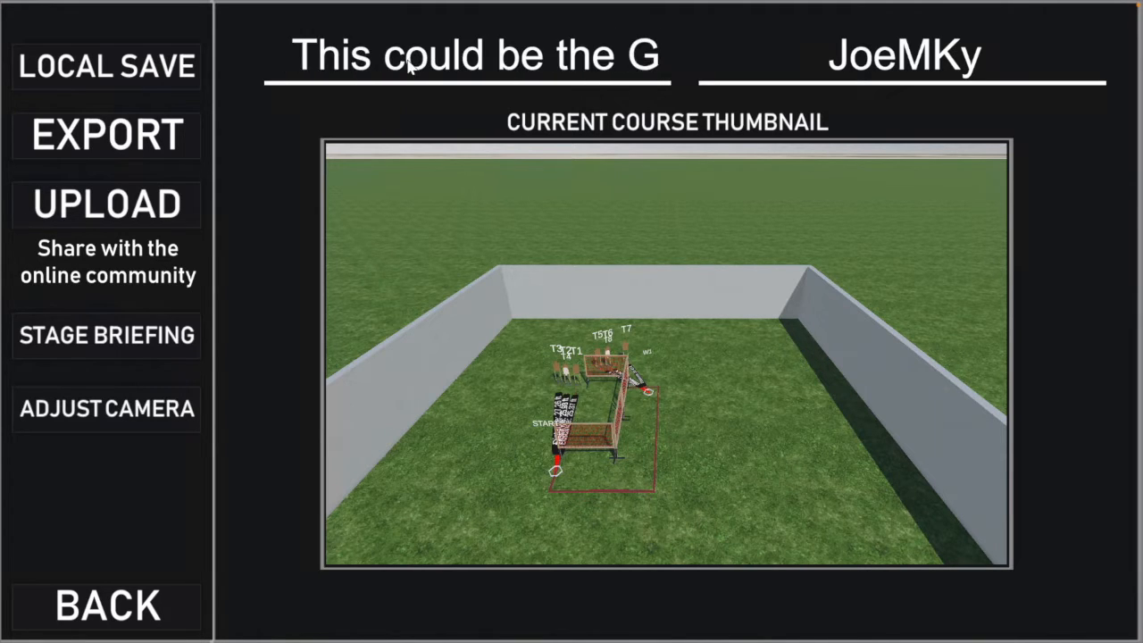
{"action": "type", "text": "reatest N"}
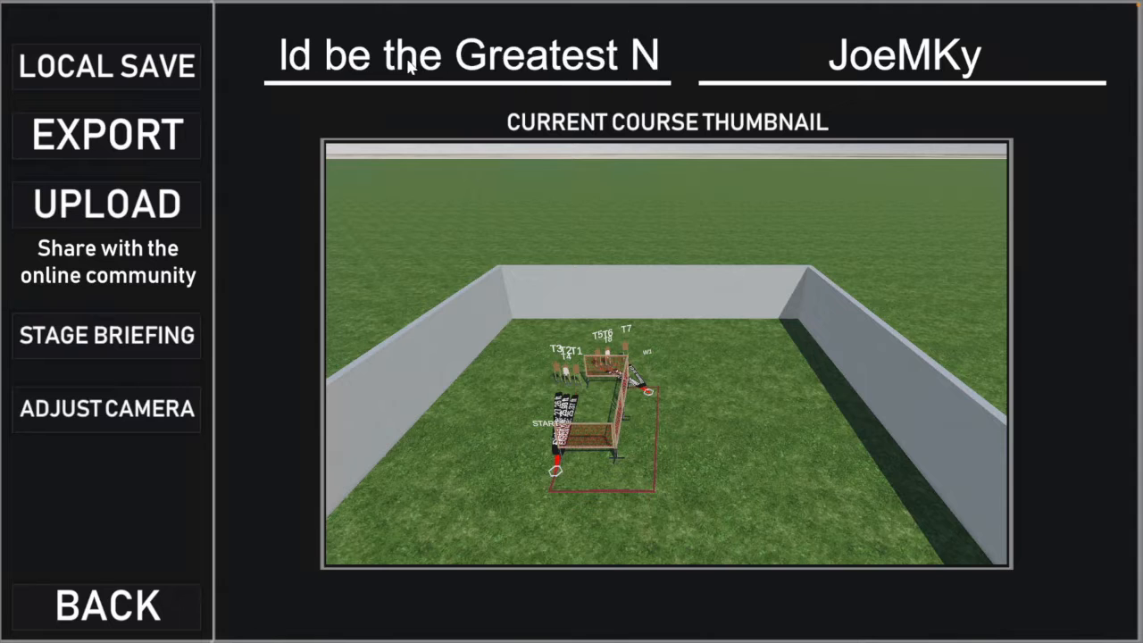
{"action": "type", "text": "ight Nightof Our Lives"}
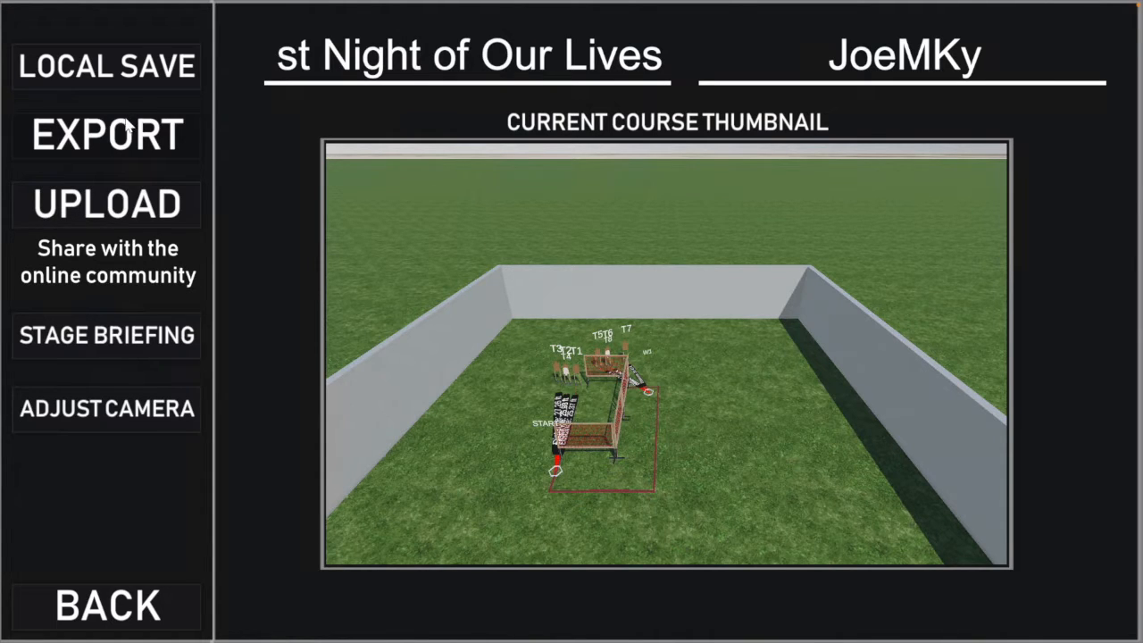
Step: Open the stage briefing and enter the start position "Anywhere in the shooting area. Handgun is loaded and holstered, wrists below belt."
{"action": "left_click", "coordinate": [129, 344]}
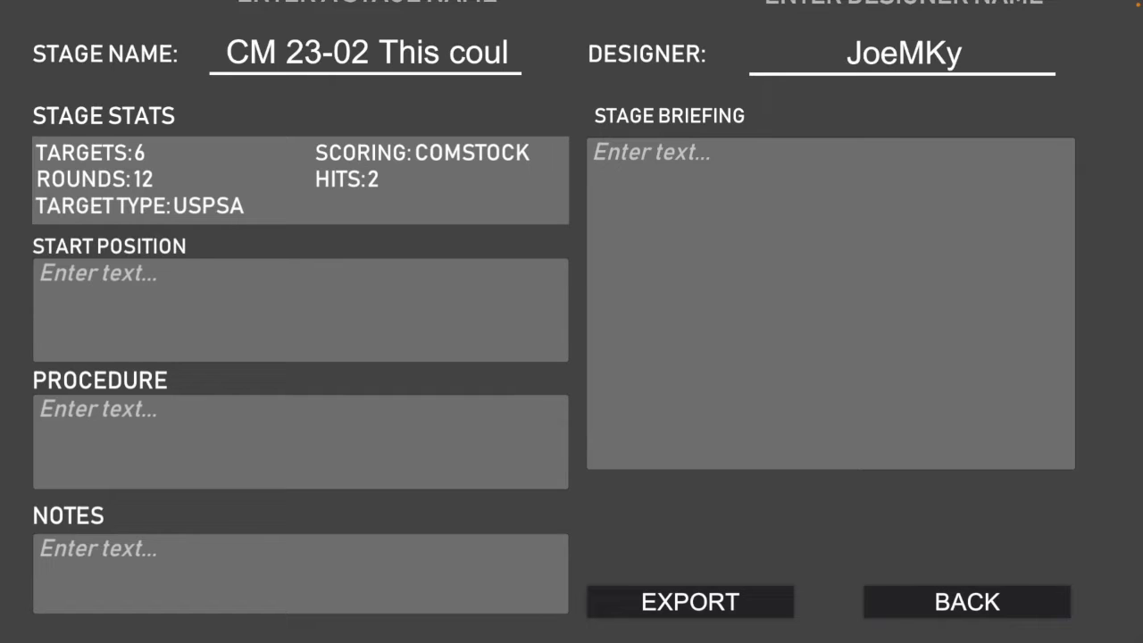
{"action": "left_click", "coordinate": [94, 295]}
{"action": "type", "text": "Anywhere in the sh"}
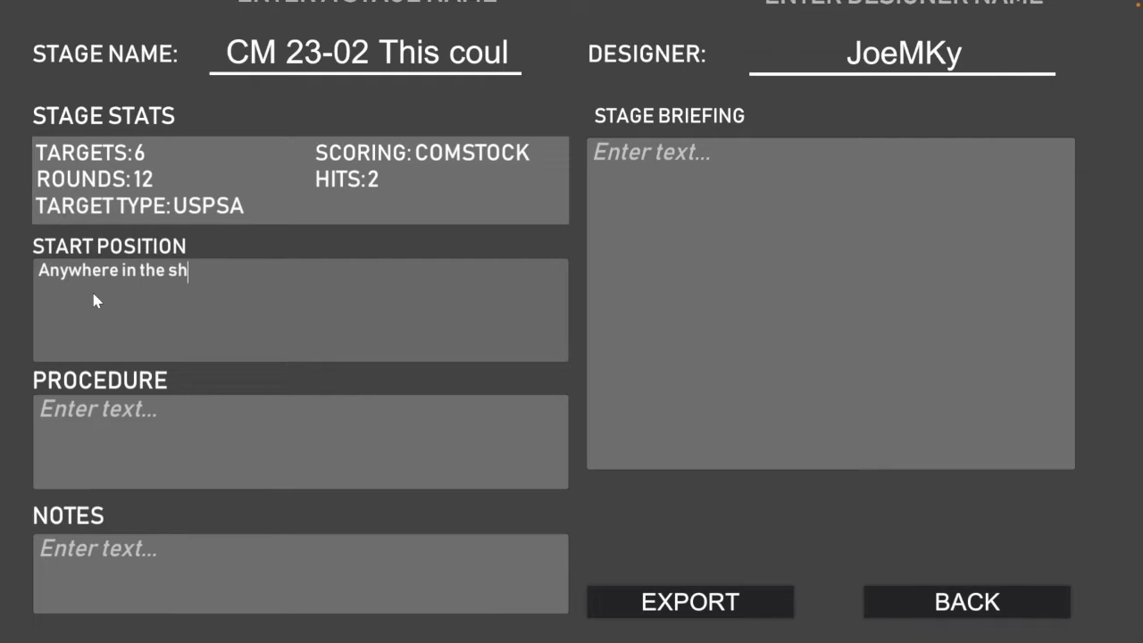
{"action": "type", "text": "ooting area"}
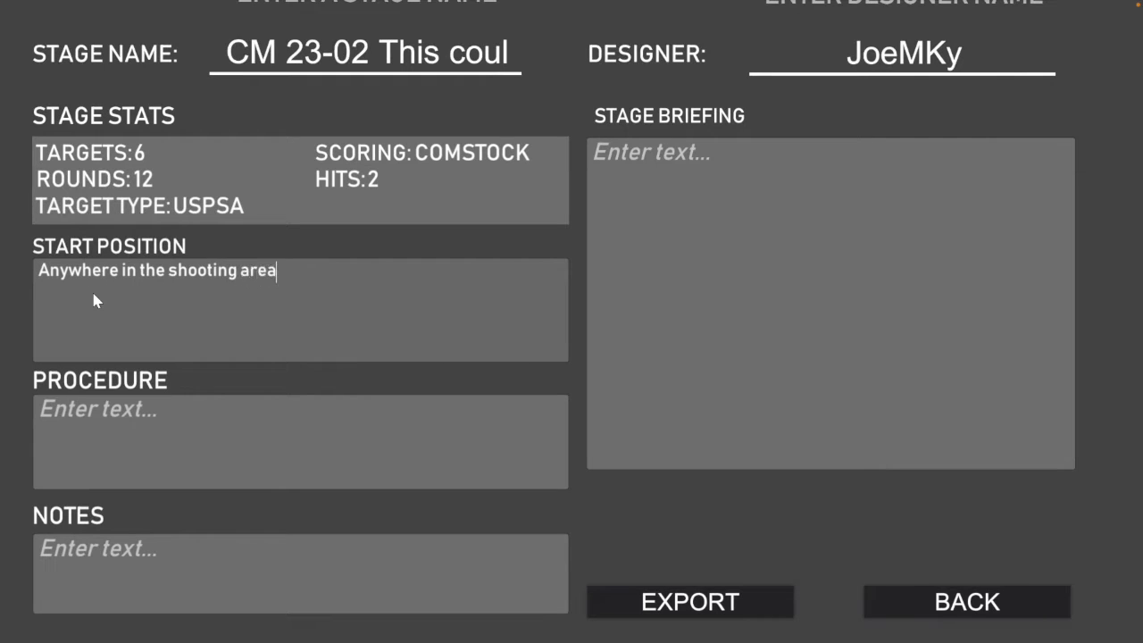
{"action": "type", "text": ".  Handgun "}
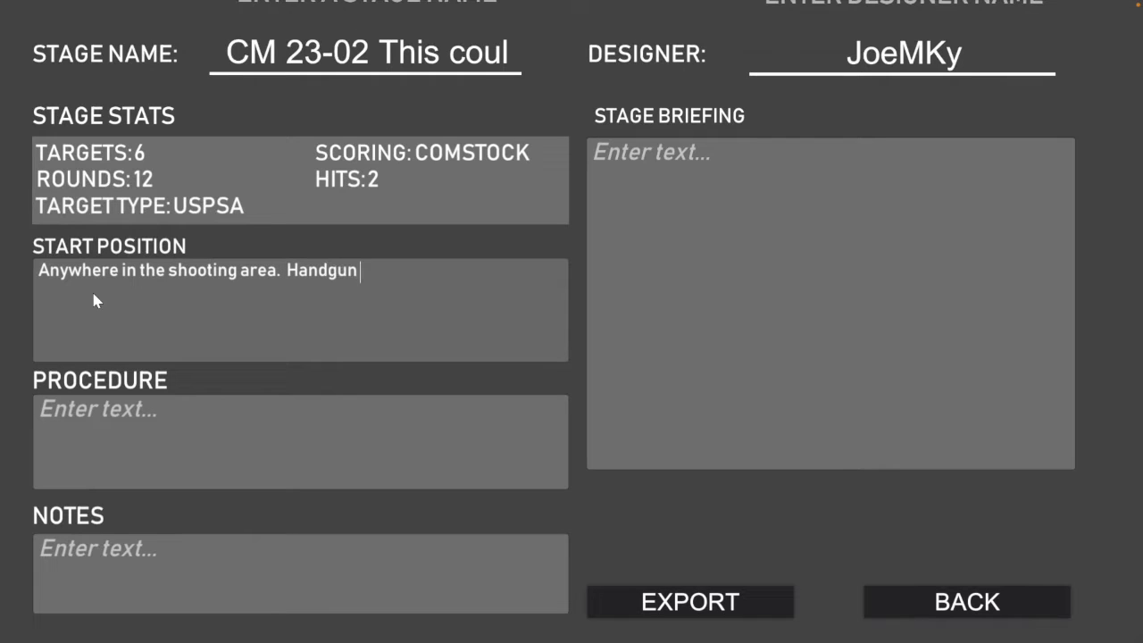
{"action": "type", "text": "is loaded and ho"}
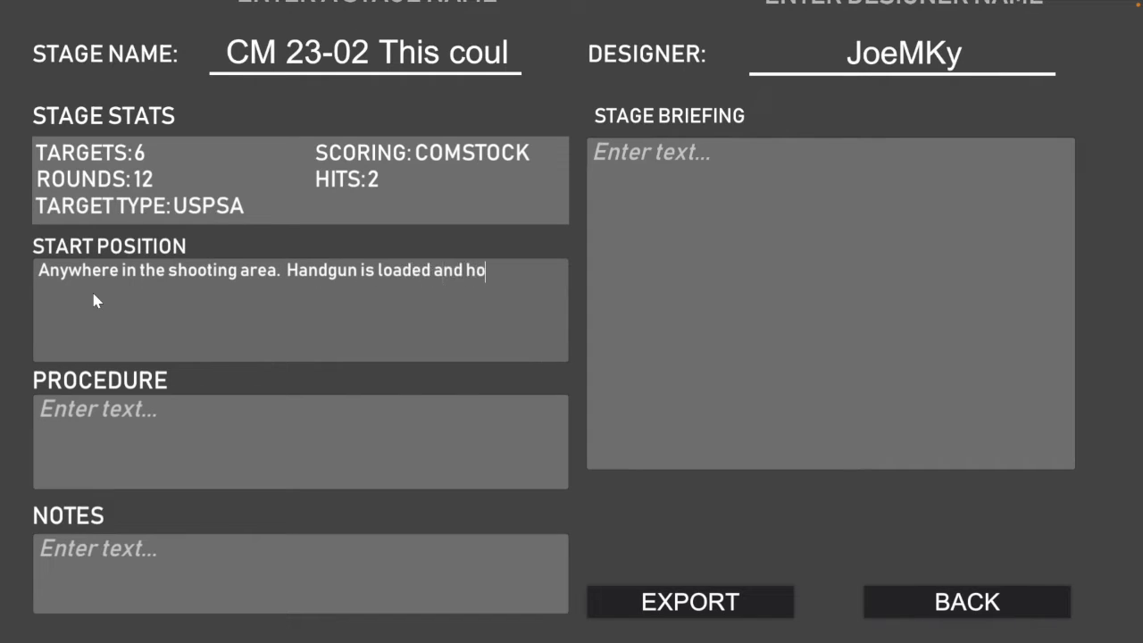
{"action": "type", "text": "lstered. wrists below "}
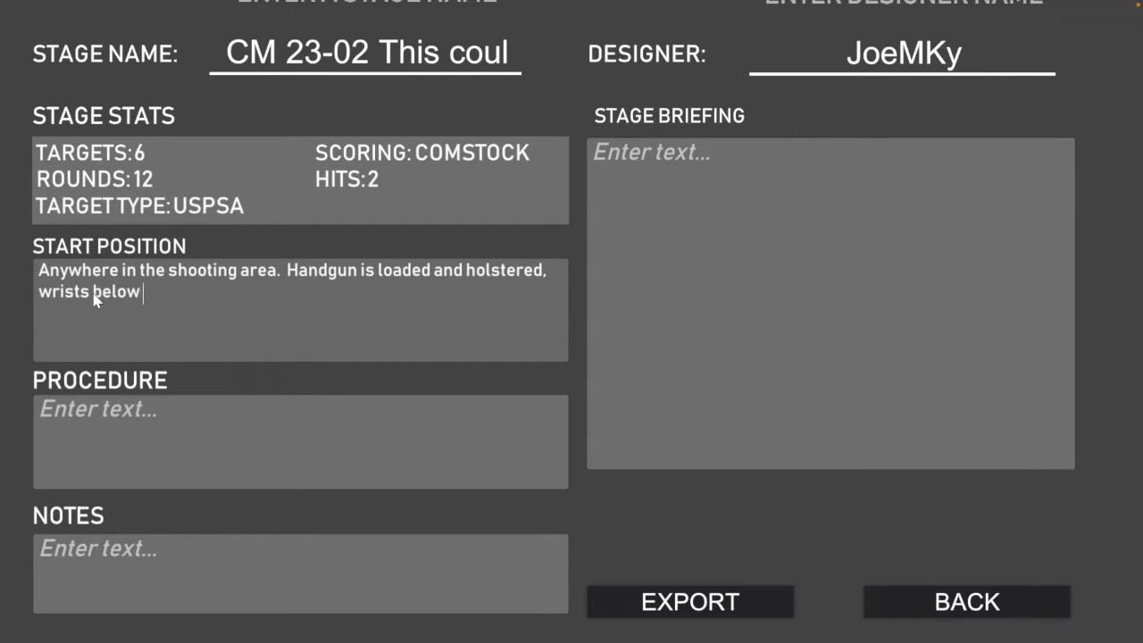
{"action": "type", "text": "belt. PCC loaded"}
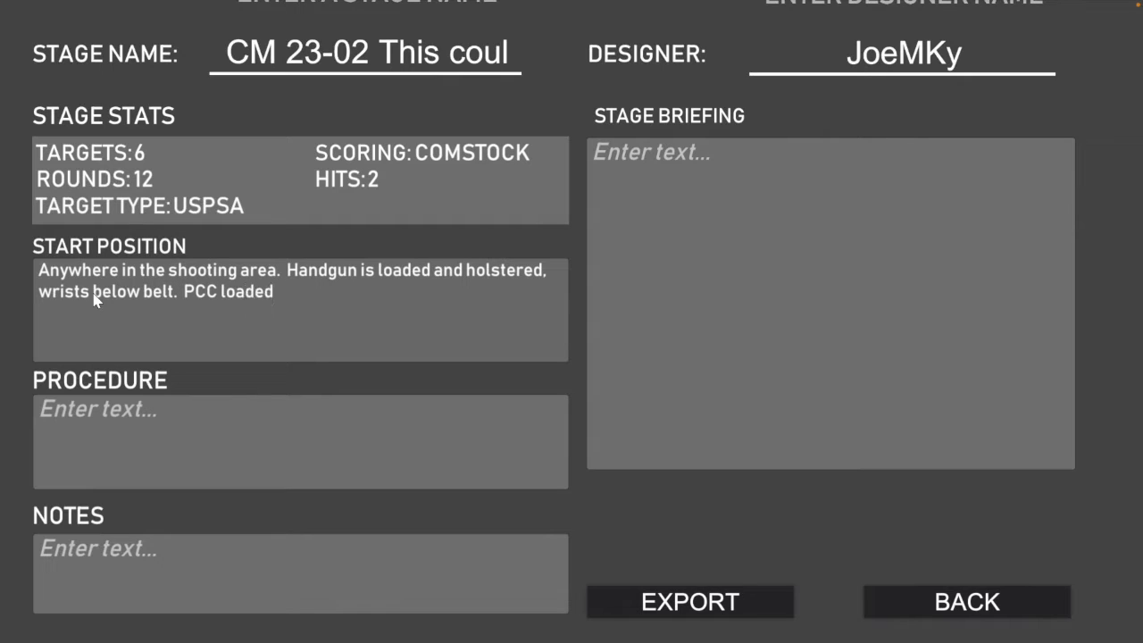
{"action": "type", "text": ", stock on belt"}
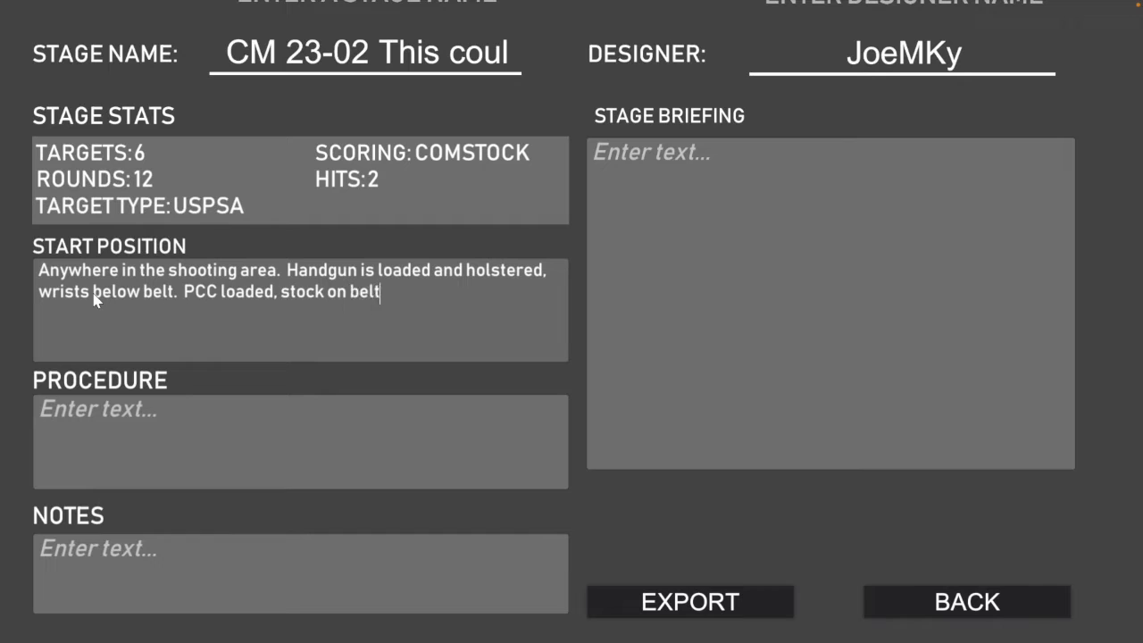
{"action": "type", "text": ", safety on."}
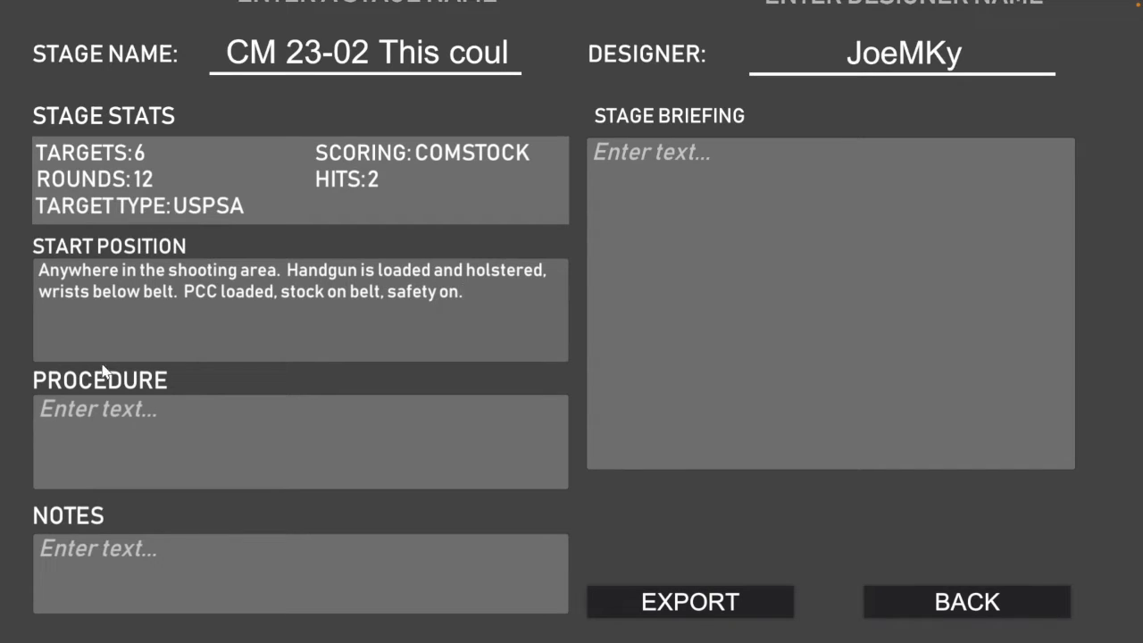
Step: Enter the procedure "Upon audible start signal, engage targets from within the shooting area" and return to the stage's save screen
{"action": "left_click", "coordinate": [132, 423]}
{"action": "type", "text": "Up"}
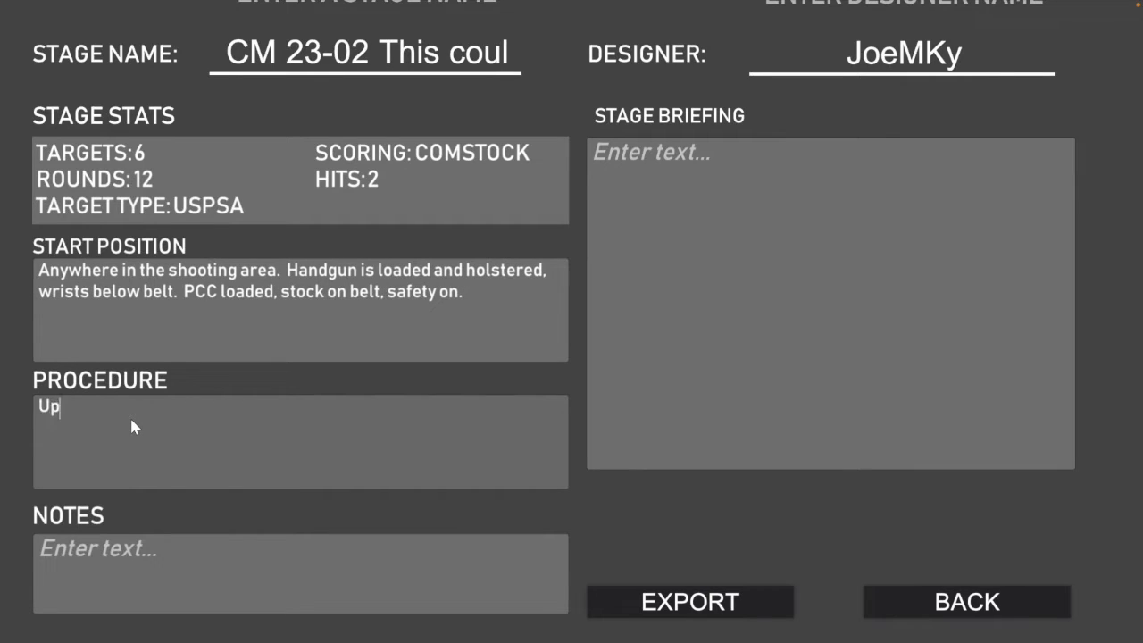
{"action": "type", "text": "on audible start signal, "}
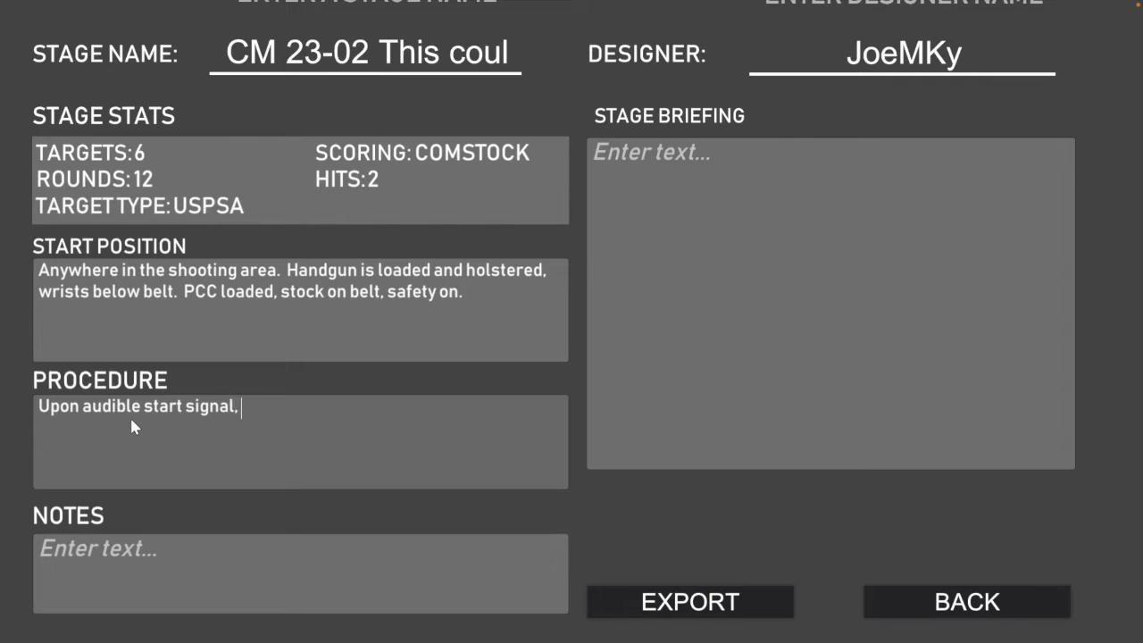
{"action": "type", "text": "engage target"}
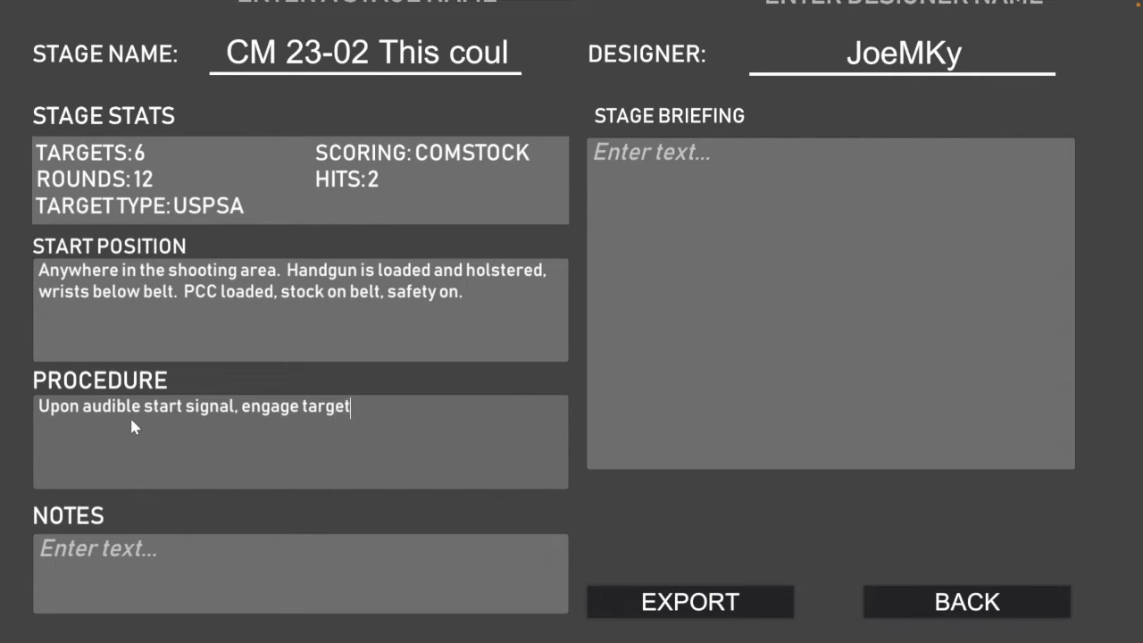
{"action": "type", "text": "s from within the shooting area"}
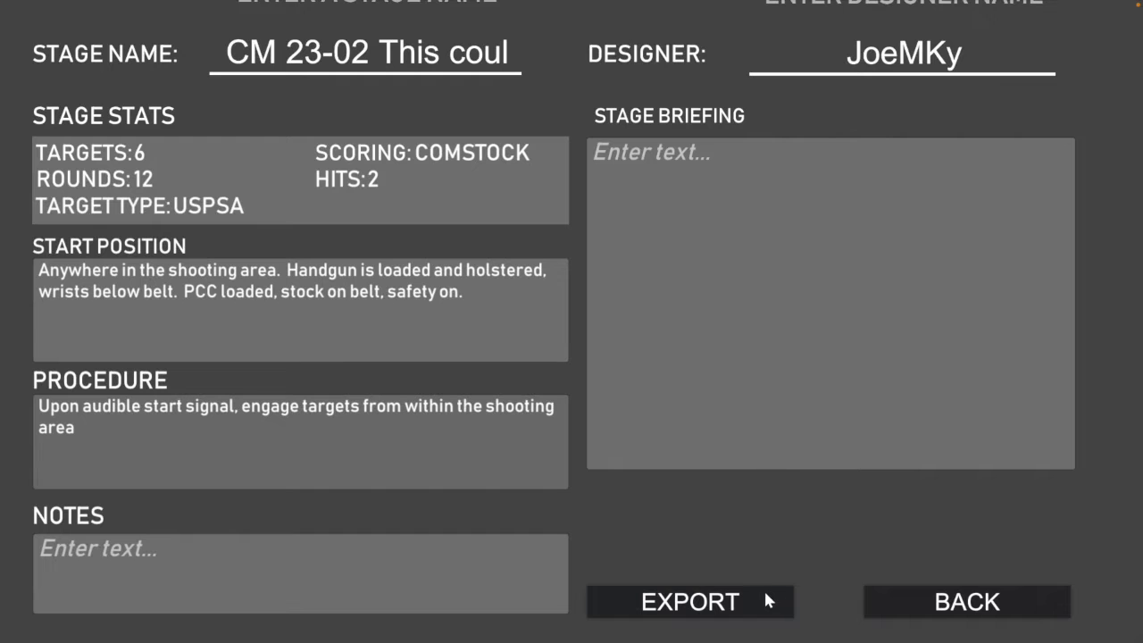
{"action": "left_click", "coordinate": [889, 604]}
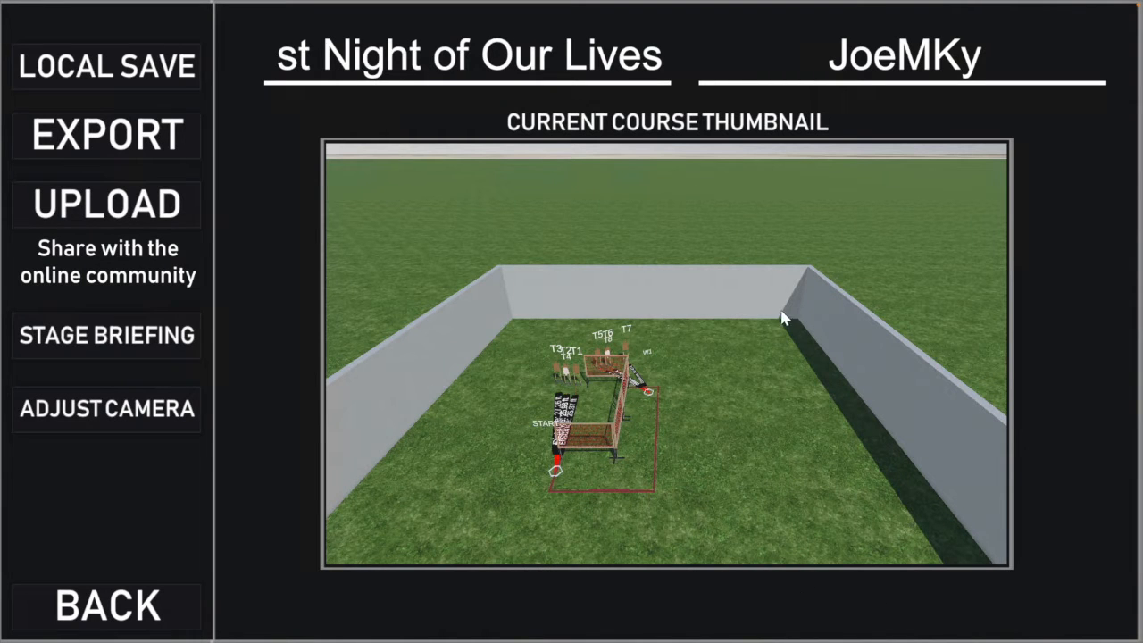
Step: Save the stage locally and export it as "CM 23-02 This could be the Greatest Night of Our Lives.csp" in the Classifiers folder
{"action": "left_click", "coordinate": [127, 71]}
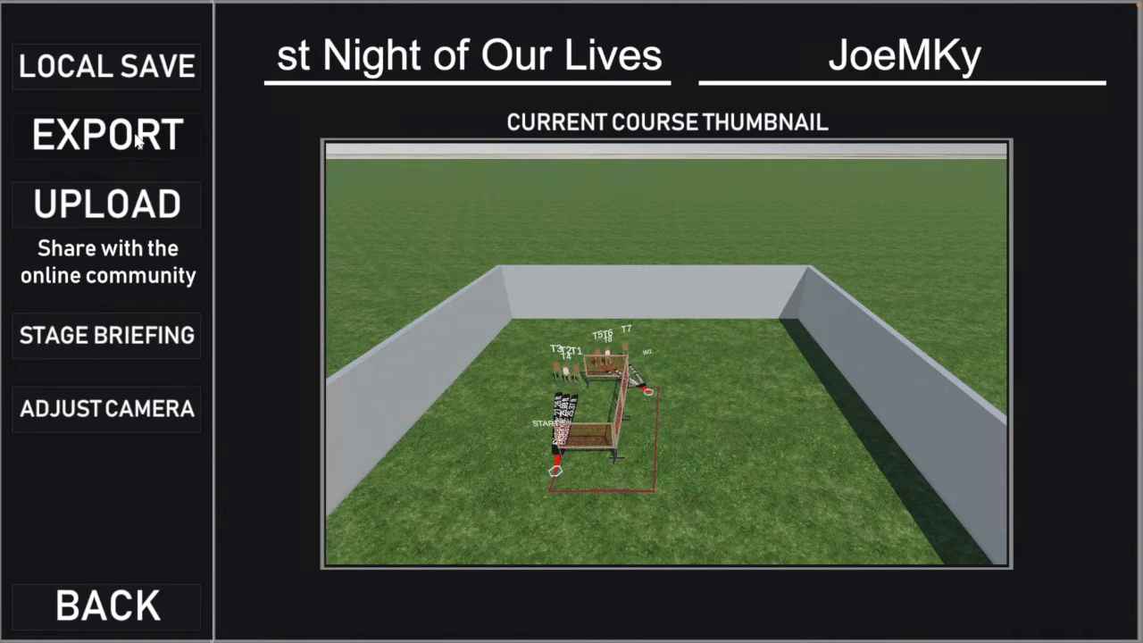
{"action": "left_click", "coordinate": [135, 141]}
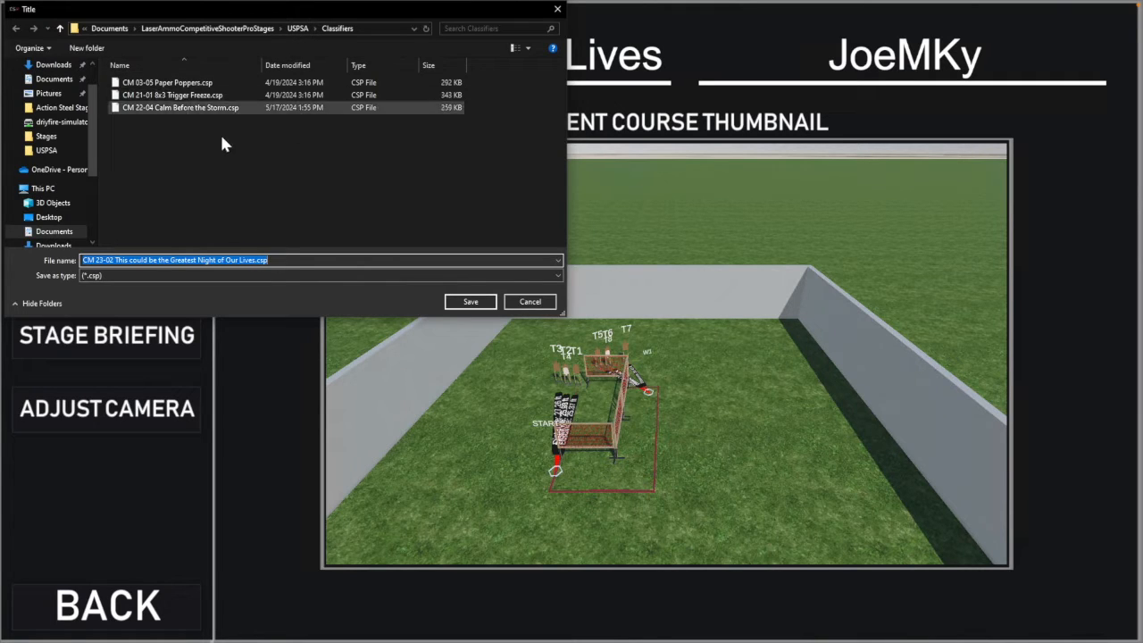
{"action": "left_click", "coordinate": [473, 301]}
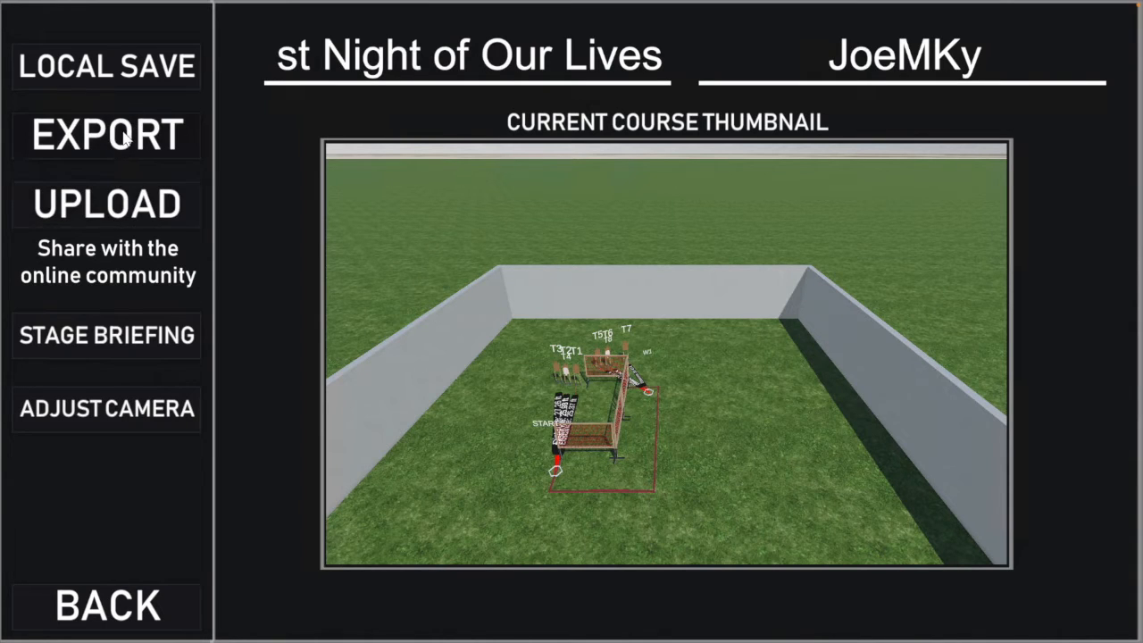
Step: Export the stage briefing as a PDF into the docs folder of LaserAmmoCompetitiveShooterProStages, then return to the save screen
{"action": "left_click", "coordinate": [126, 342]}
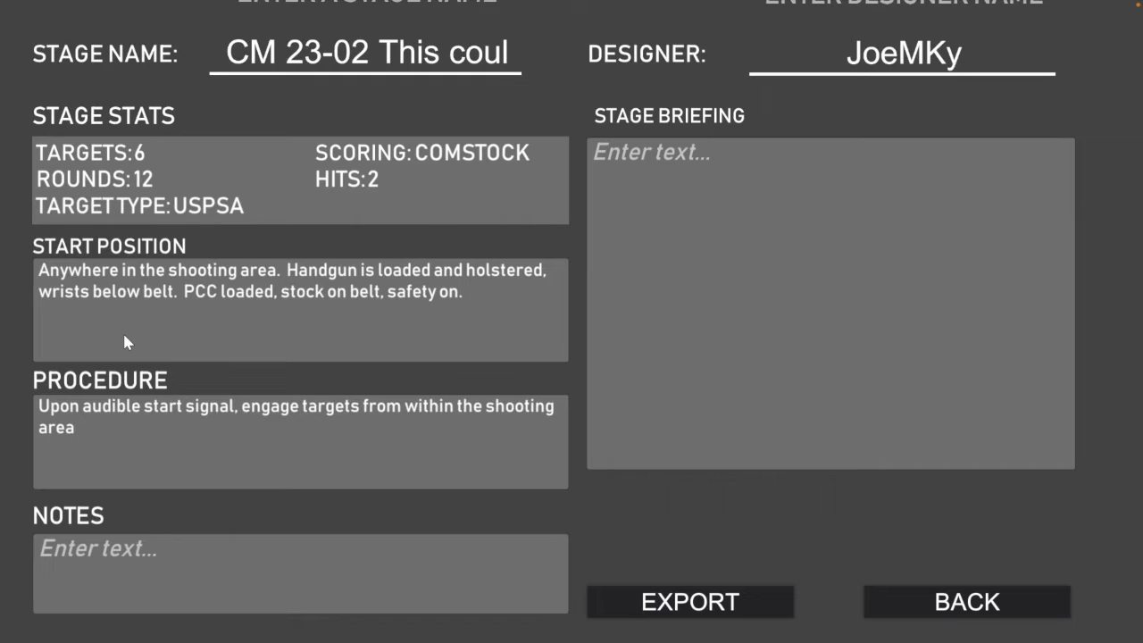
{"action": "left_click", "coordinate": [736, 602]}
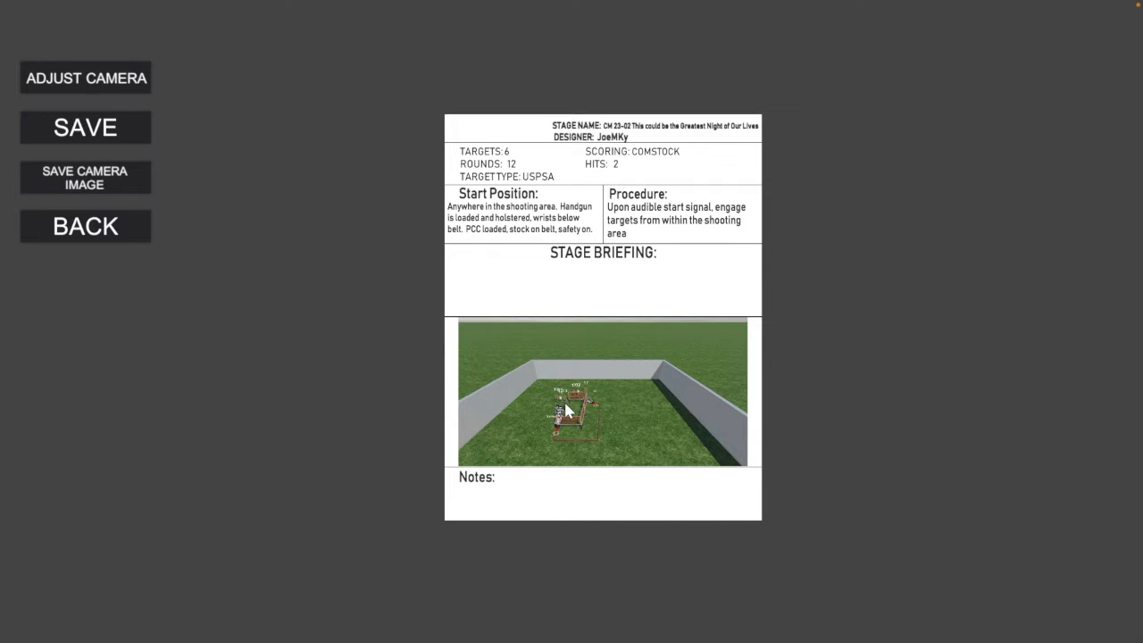
{"action": "left_click", "coordinate": [114, 133]}
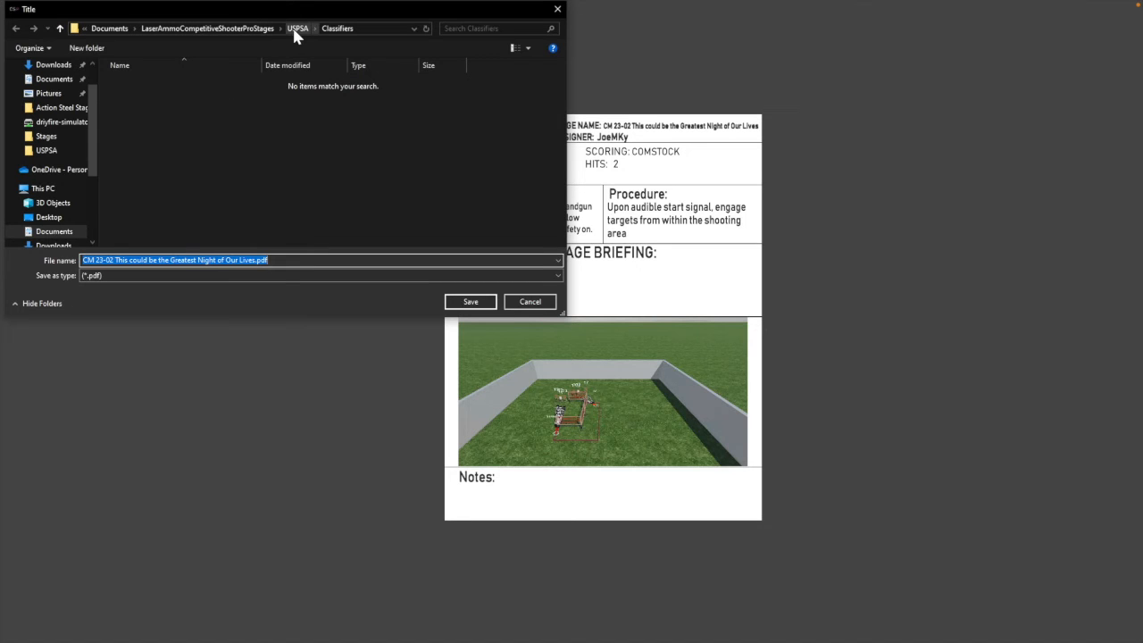
{"action": "left_click", "coordinate": [230, 28]}
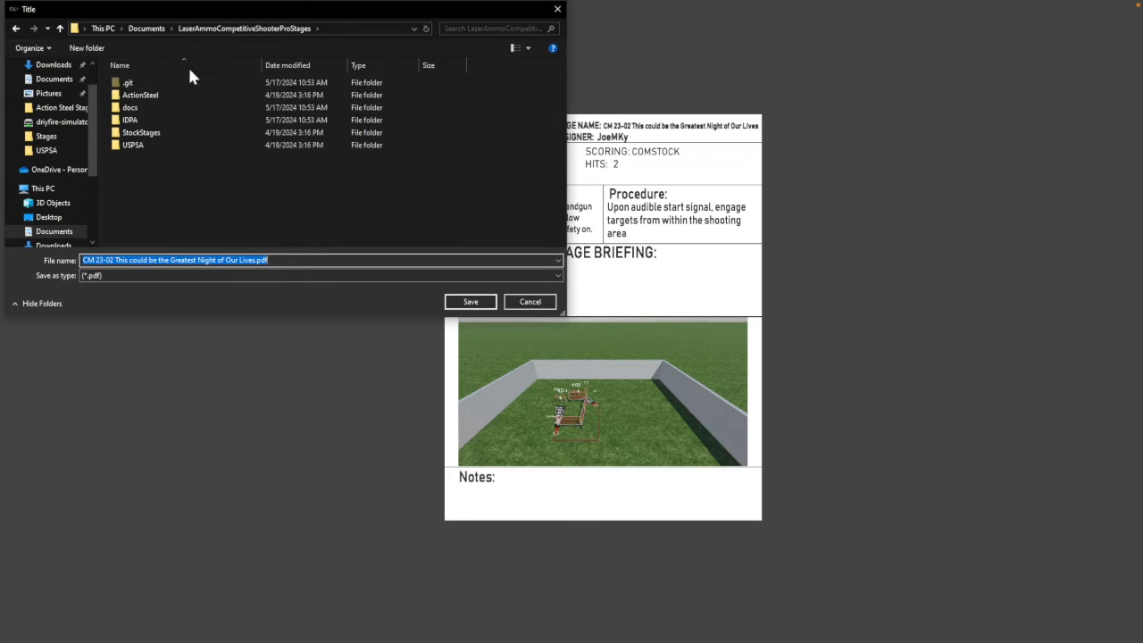
{"action": "double_click", "coordinate": [131, 107]}
{"action": "left_click", "coordinate": [473, 303]}
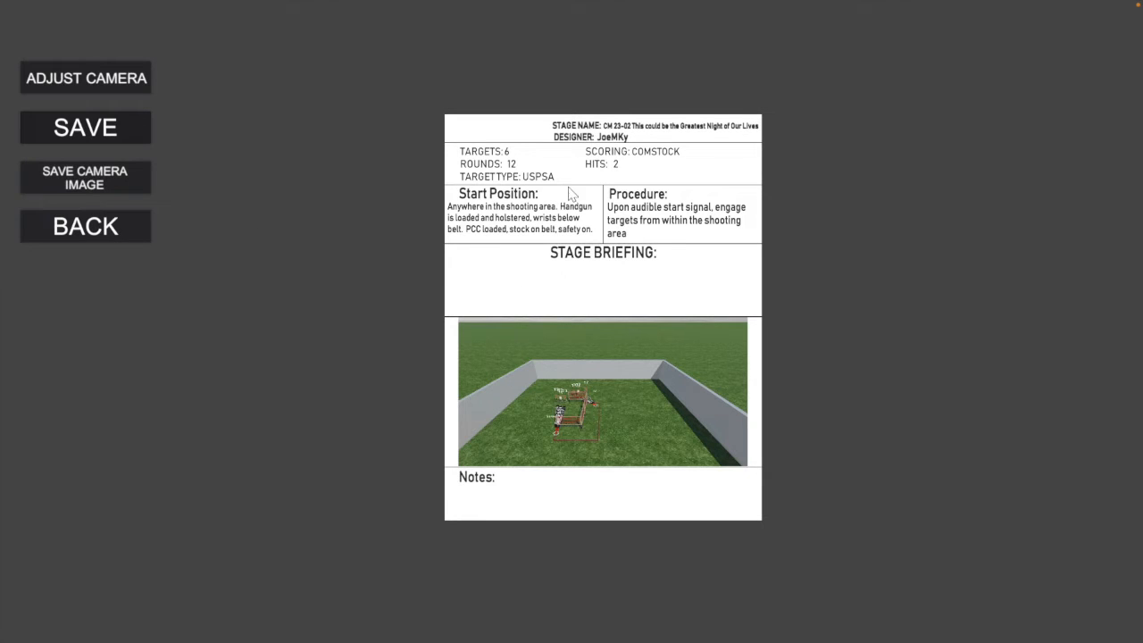
{"action": "left_click", "coordinate": [106, 231]}
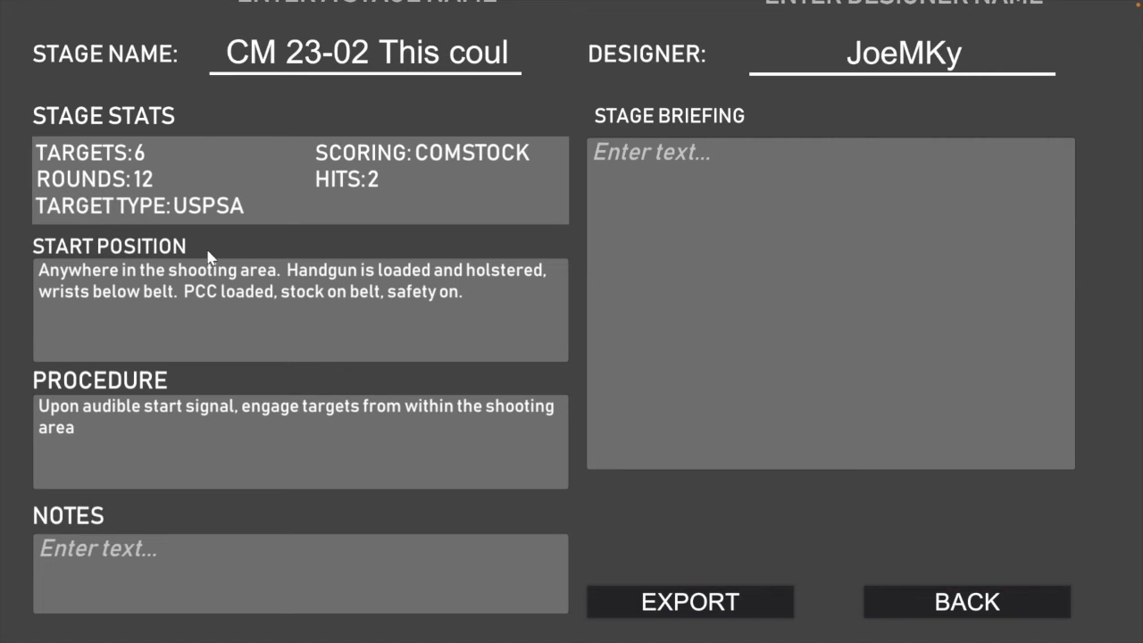
{"action": "left_click", "coordinate": [941, 601]}
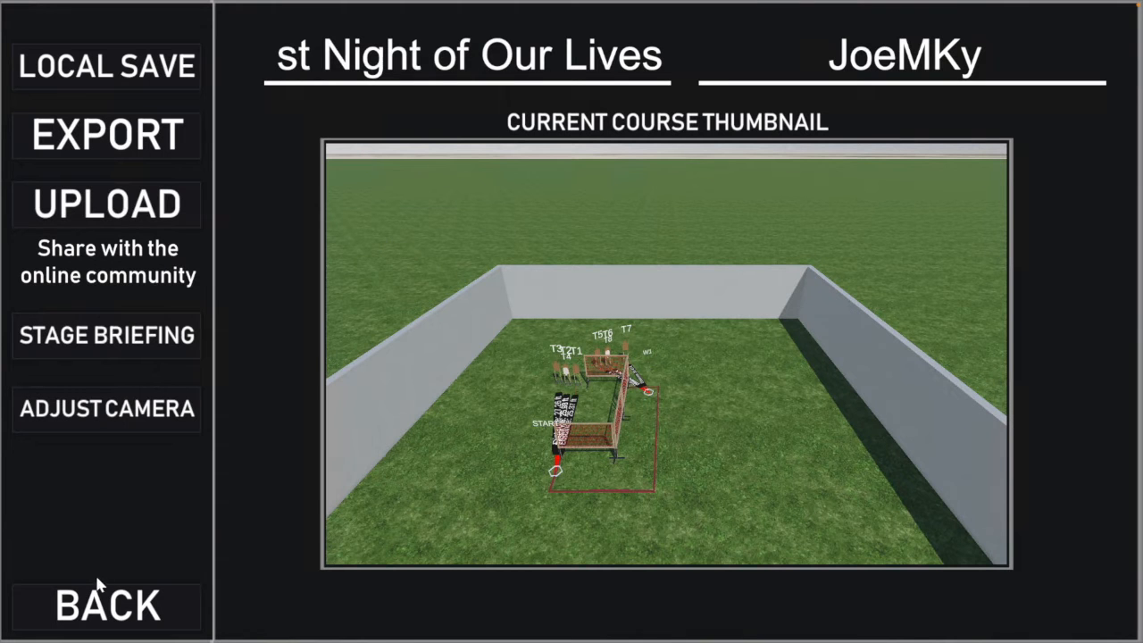
Step: Leave the stage editor for the main menu without saving the changes again
{"action": "left_click", "coordinate": [123, 596]}
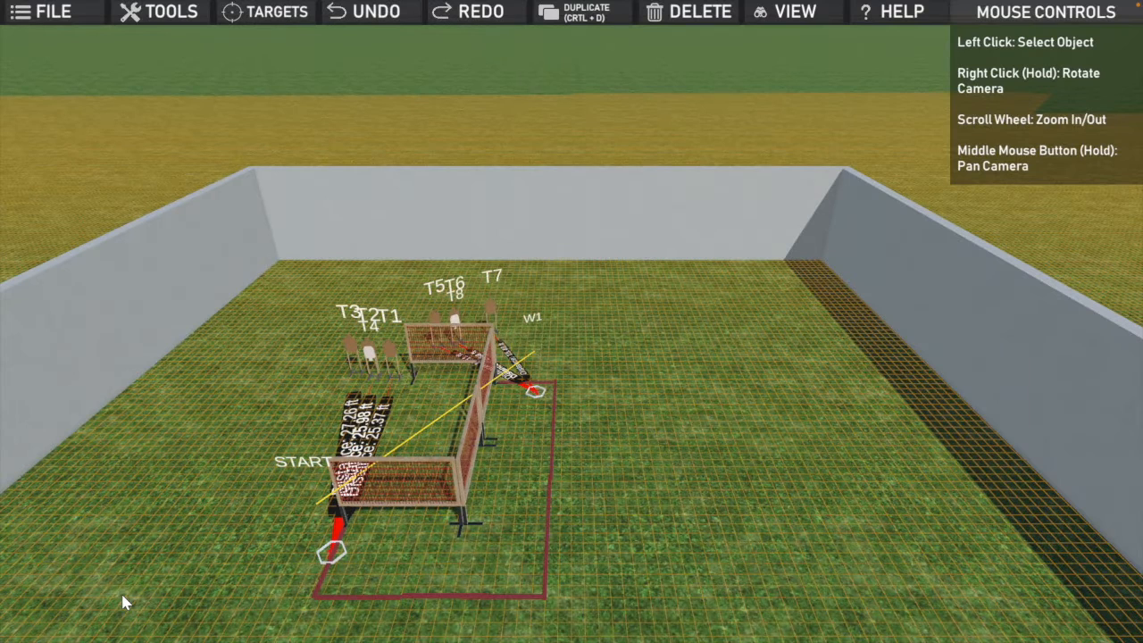
{"action": "left_click", "coordinate": [52, 20]}
{"action": "left_click", "coordinate": [75, 203]}
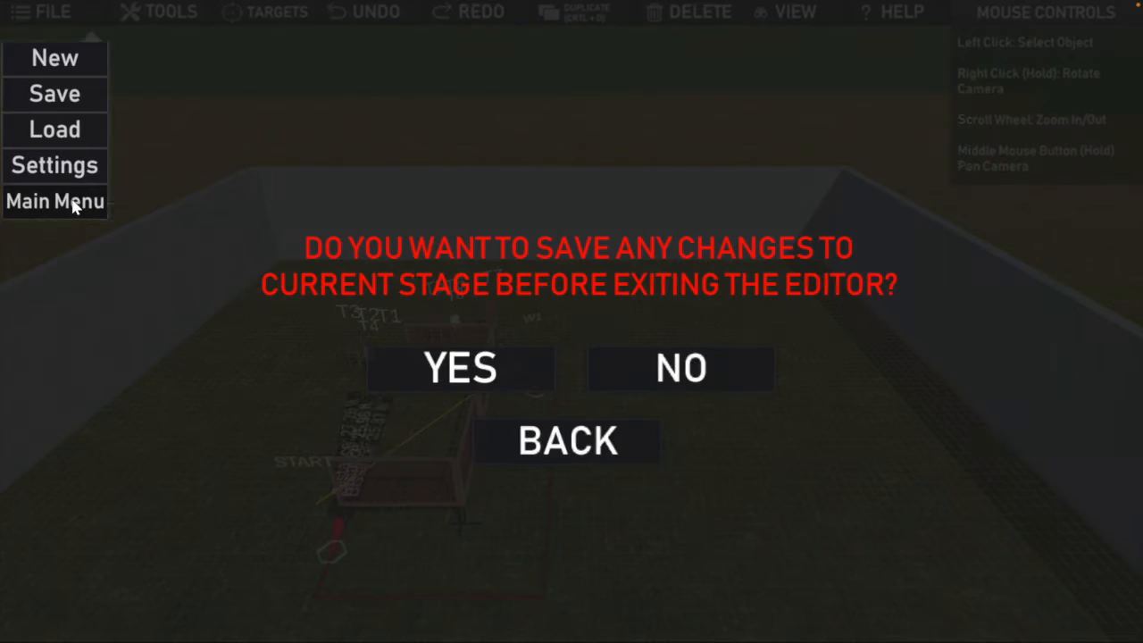
{"action": "left_click", "coordinate": [666, 366]}
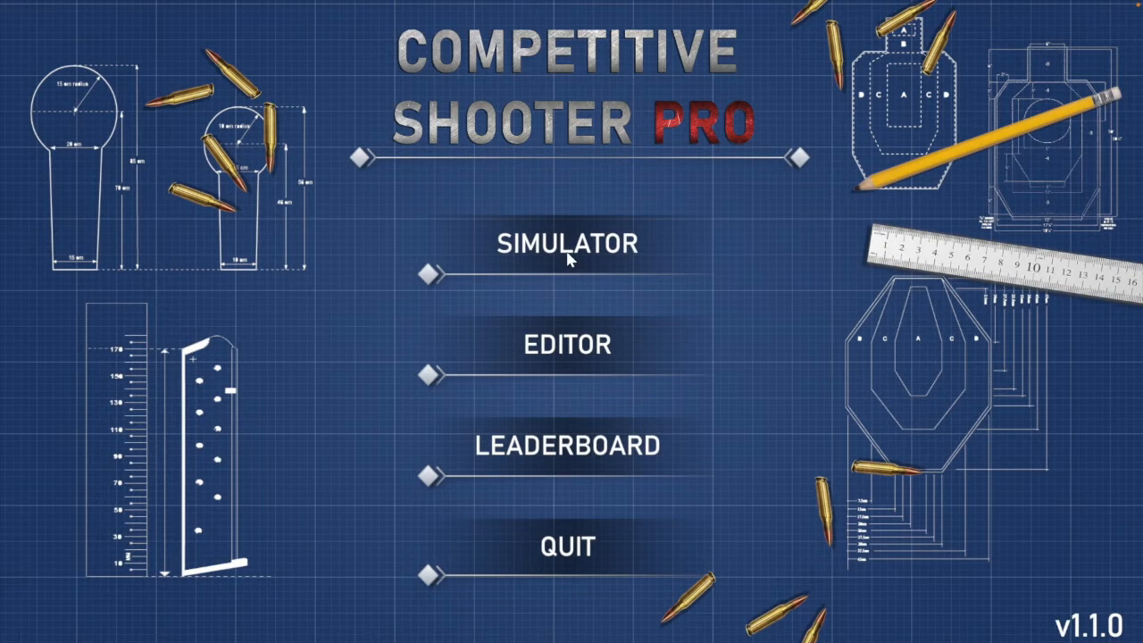
Step: Load the stage "CM 23-02 This could be the Greatest Night of Our Lives" from the local stage list
{"action": "left_click", "coordinate": [568, 255]}
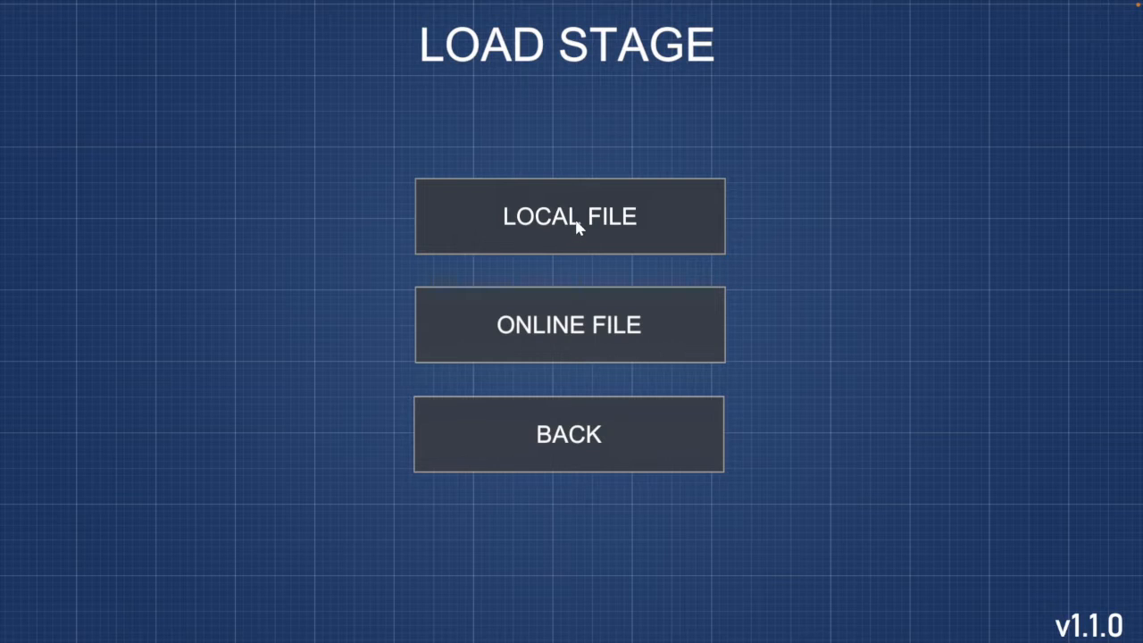
{"action": "left_click", "coordinate": [575, 220]}
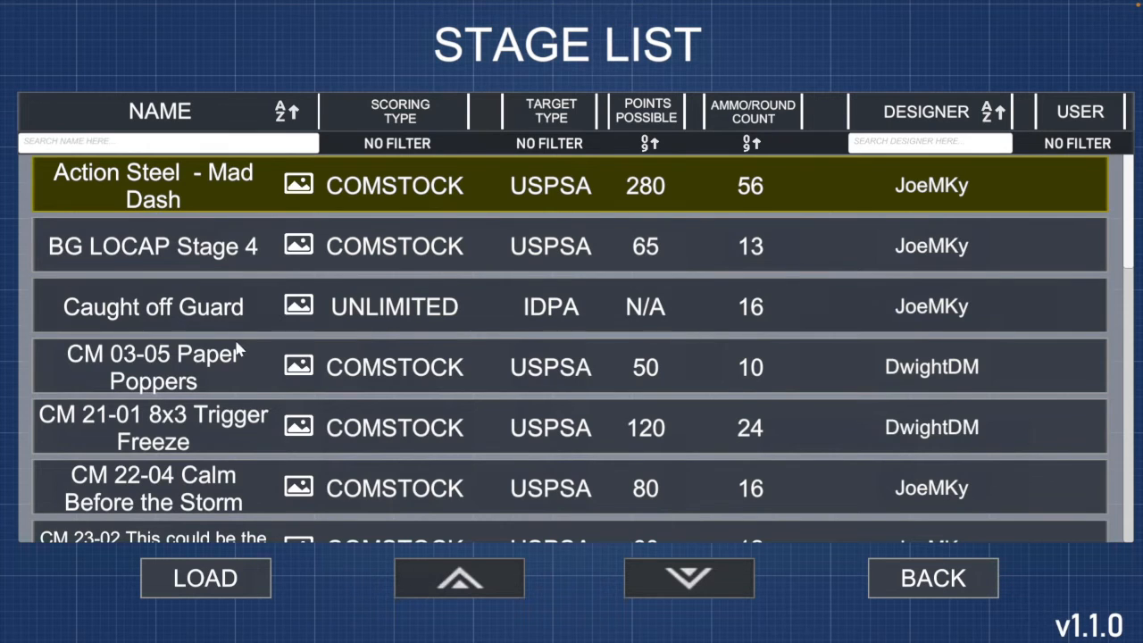
{"action": "left_click", "coordinate": [223, 535]}
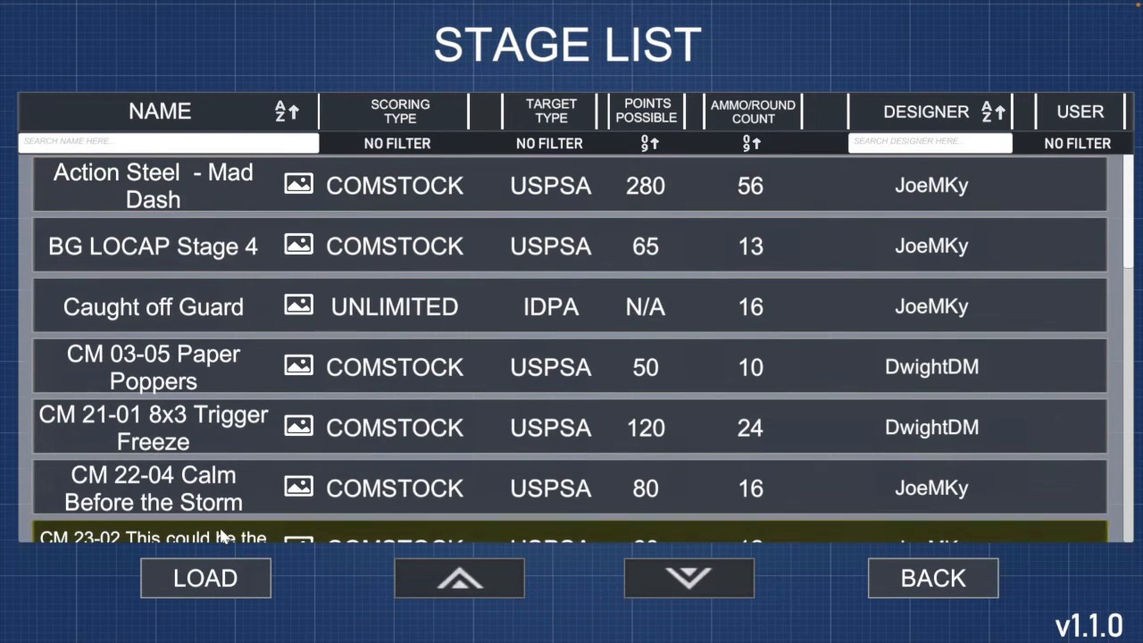
{"action": "left_click", "coordinate": [217, 581]}
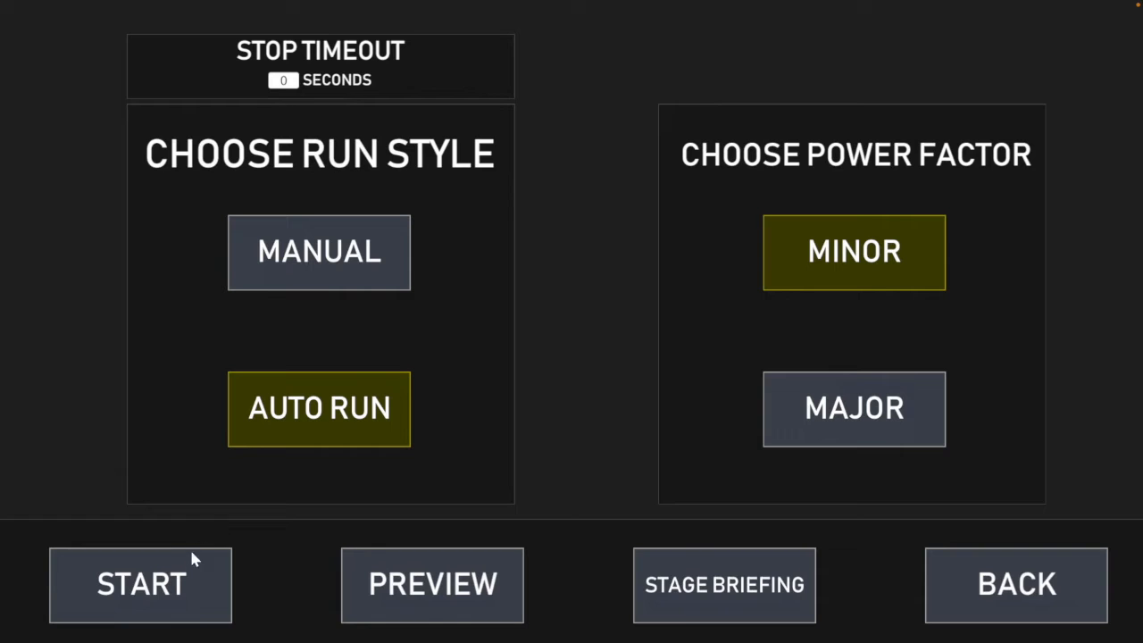
Step: Start the loaded stage and shoot its targets to complete the run
{"action": "left_click", "coordinate": [185, 581]}
{"action": "left_click", "coordinate": [173, 584]}
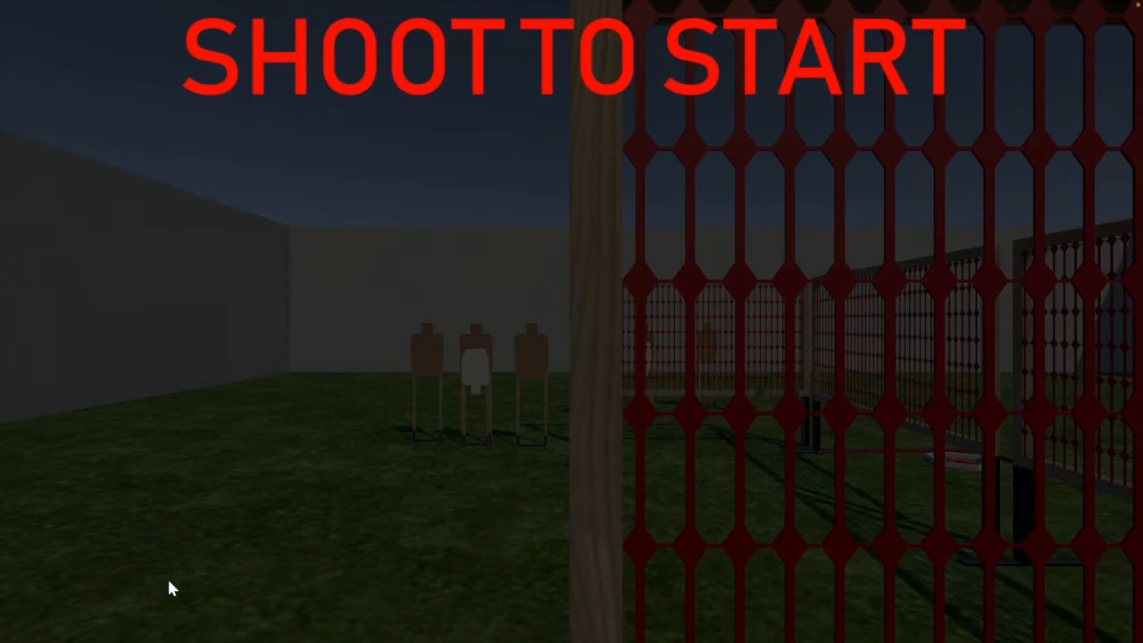
{"action": "left_click", "coordinate": [442, 412]}
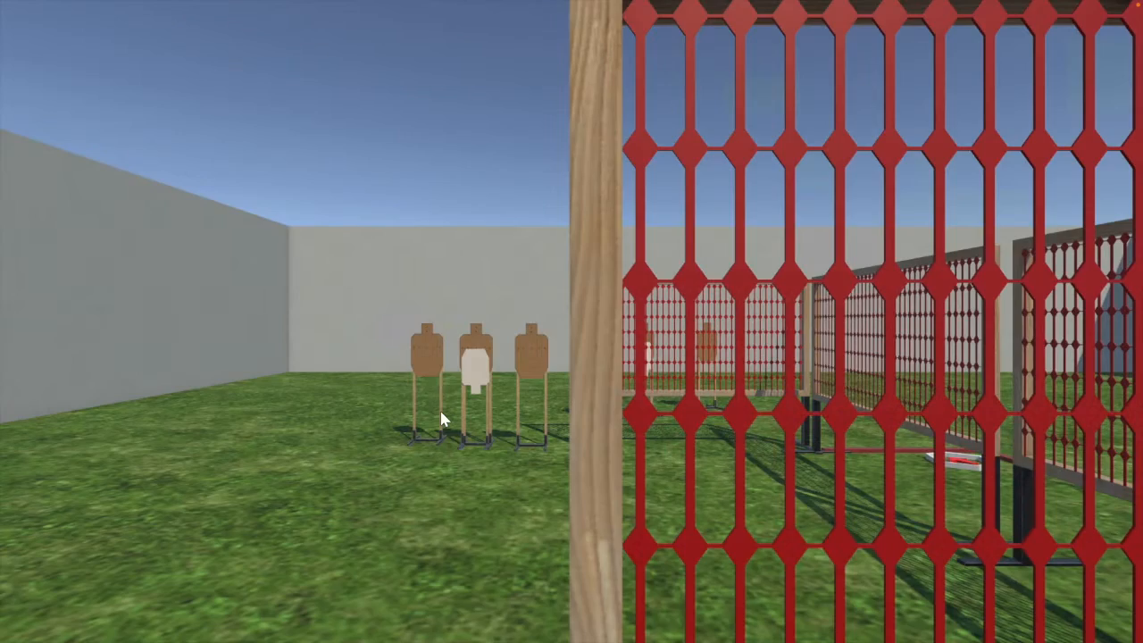
{"action": "left_click", "coordinate": [473, 347]}
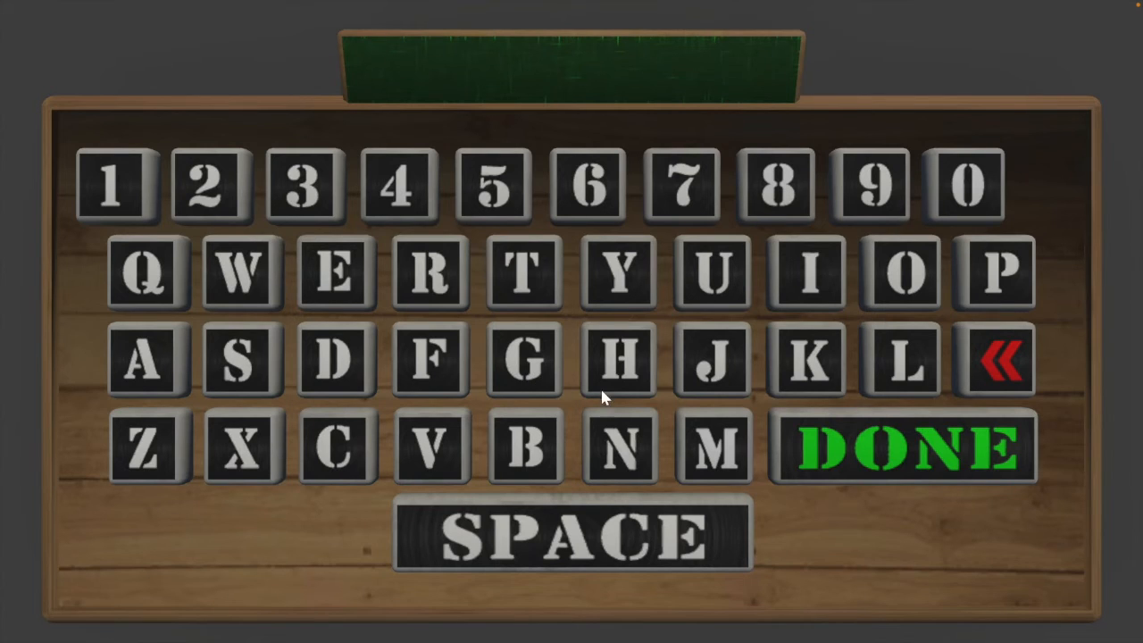
Step: Enter the shooter's initials for the completed run and submit them to the leaderboard
{"action": "left_click", "coordinate": [717, 382]}
{"action": "left_click", "coordinate": [718, 437]}
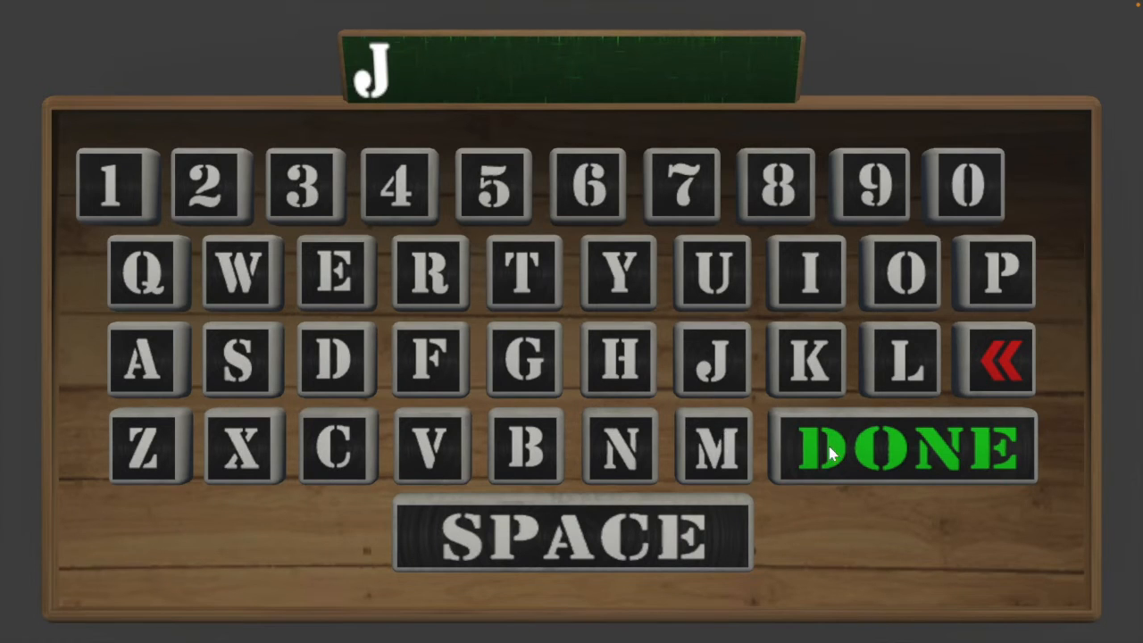
{"action": "left_click", "coordinate": [837, 453]}
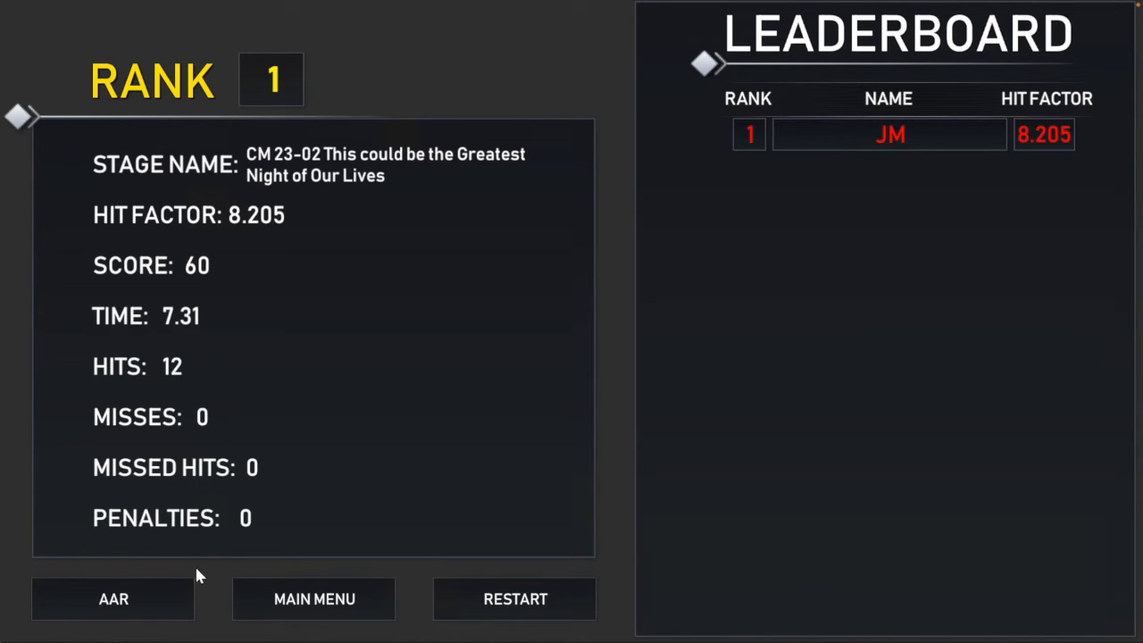
Step: Open the after-action shot review and examine each of the six shots fired from the starting position
{"action": "left_click", "coordinate": [128, 593]}
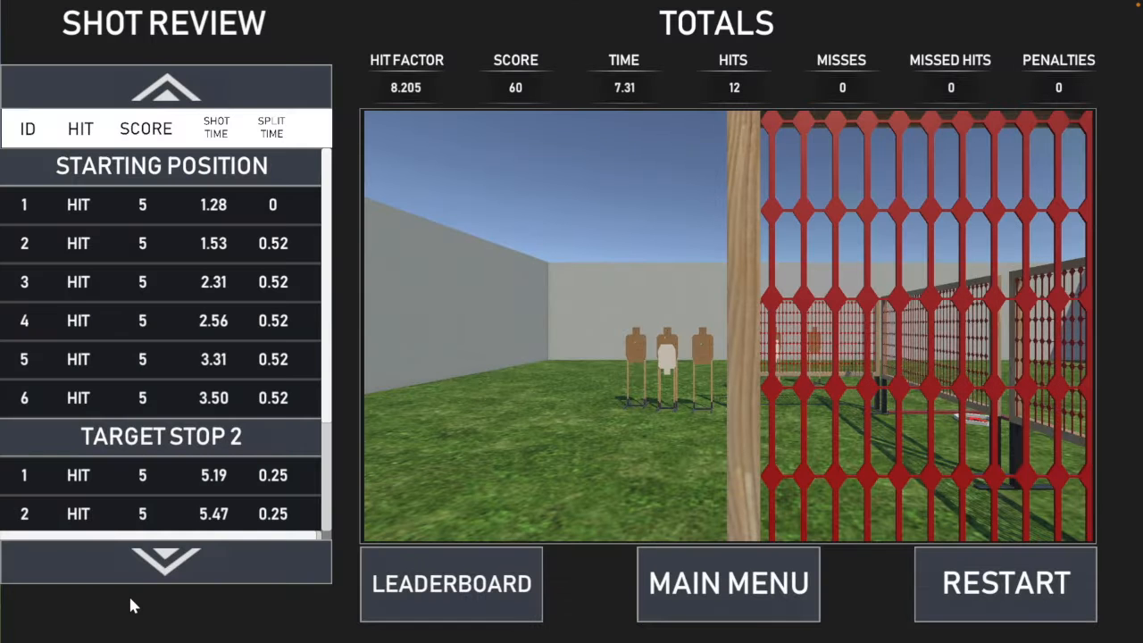
{"action": "left_click", "coordinate": [189, 211]}
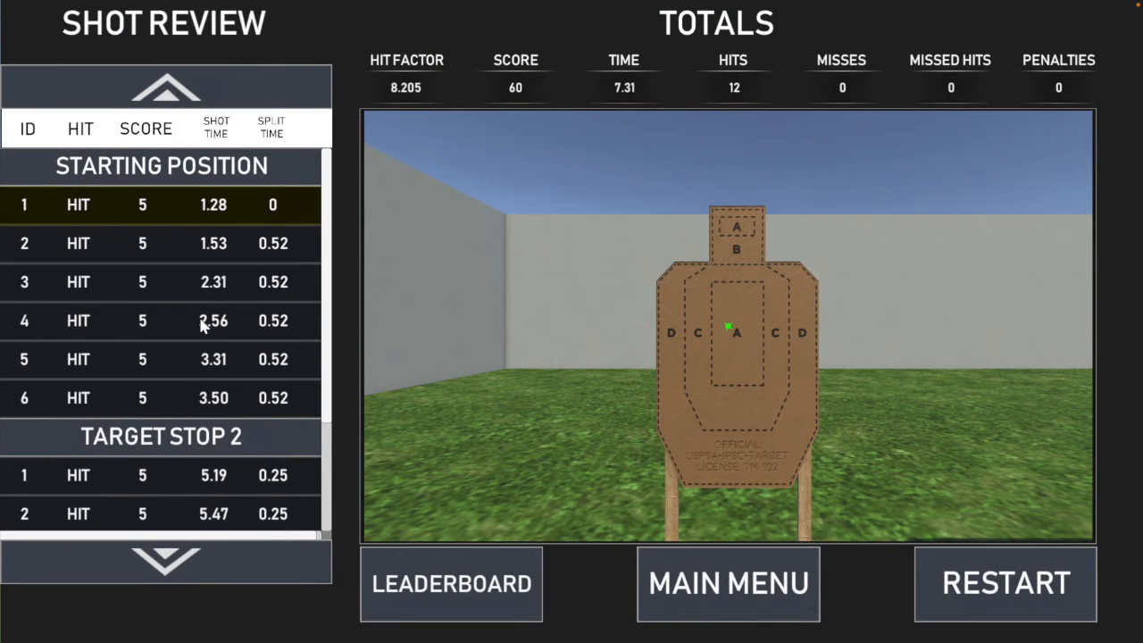
{"action": "left_click", "coordinate": [181, 556]}
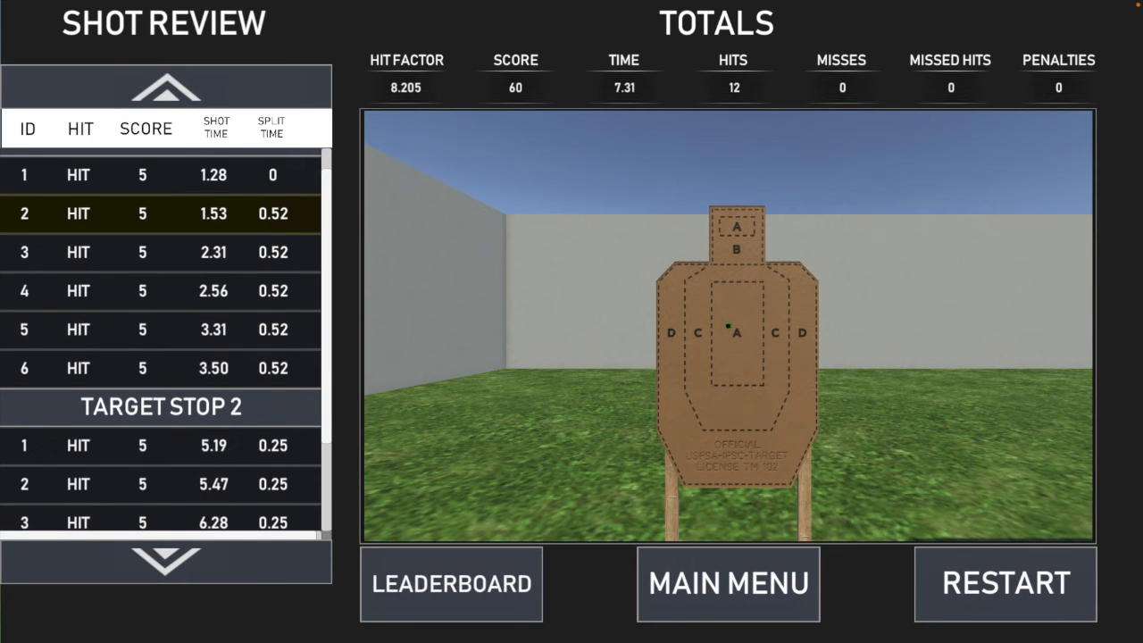
{"action": "left_click", "coordinate": [181, 556]}
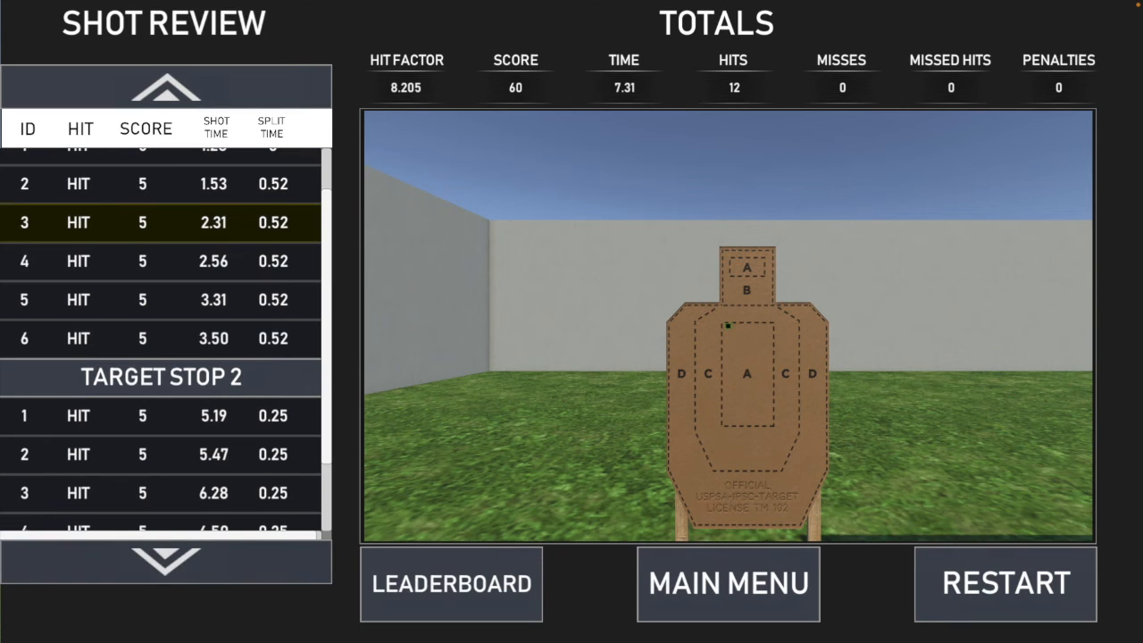
{"action": "left_click", "coordinate": [181, 556]}
{"action": "left_click", "coordinate": [181, 556]}
{"action": "left_click", "coordinate": [181, 556]}
Step: Step through the Target Stop 2 view and its shots to the last one, and return to the main menu
{"action": "left_click", "coordinate": [181, 556]}
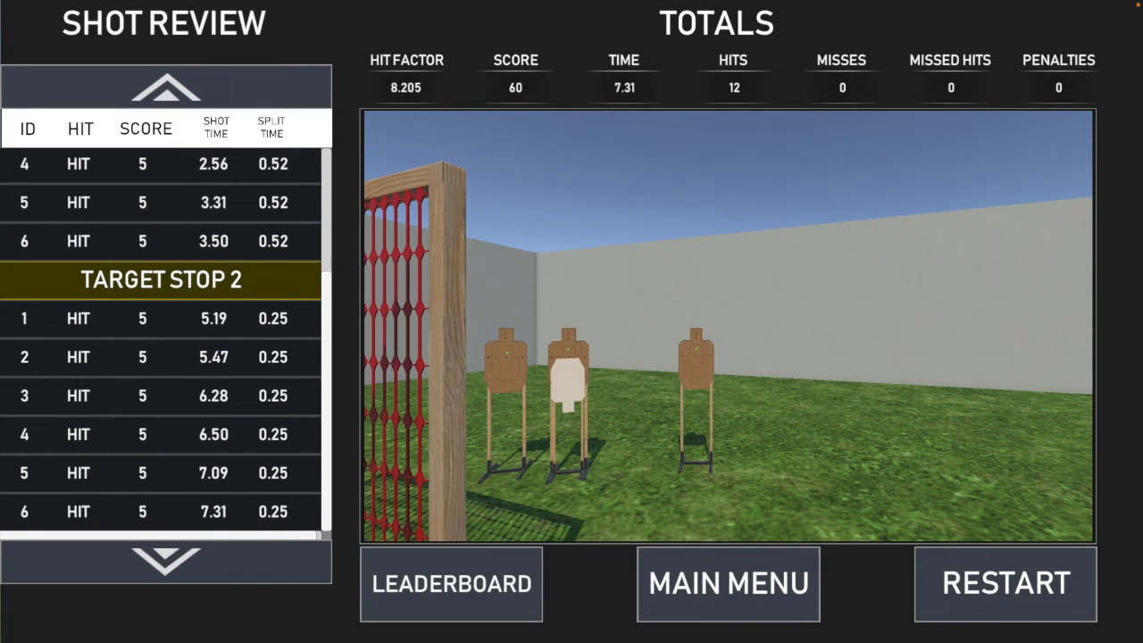
{"action": "left_click", "coordinate": [181, 556]}
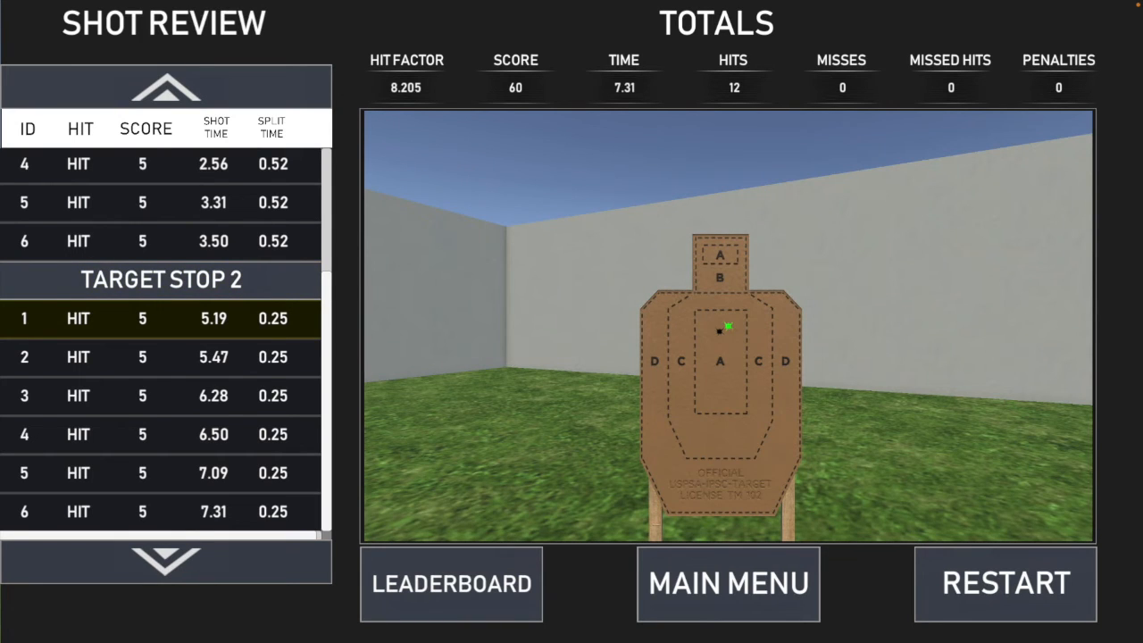
{"action": "left_click", "coordinate": [181, 556]}
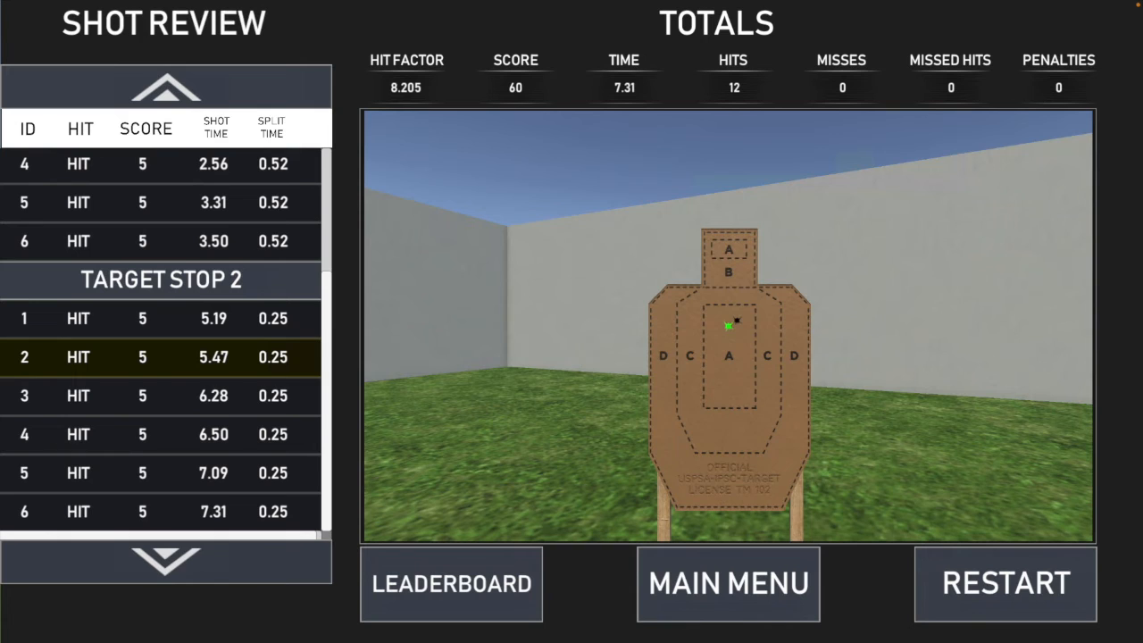
{"action": "left_click", "coordinate": [181, 556]}
{"action": "left_click", "coordinate": [181, 556]}
{"action": "left_click", "coordinate": [181, 556]}
{"action": "left_click", "coordinate": [181, 556]}
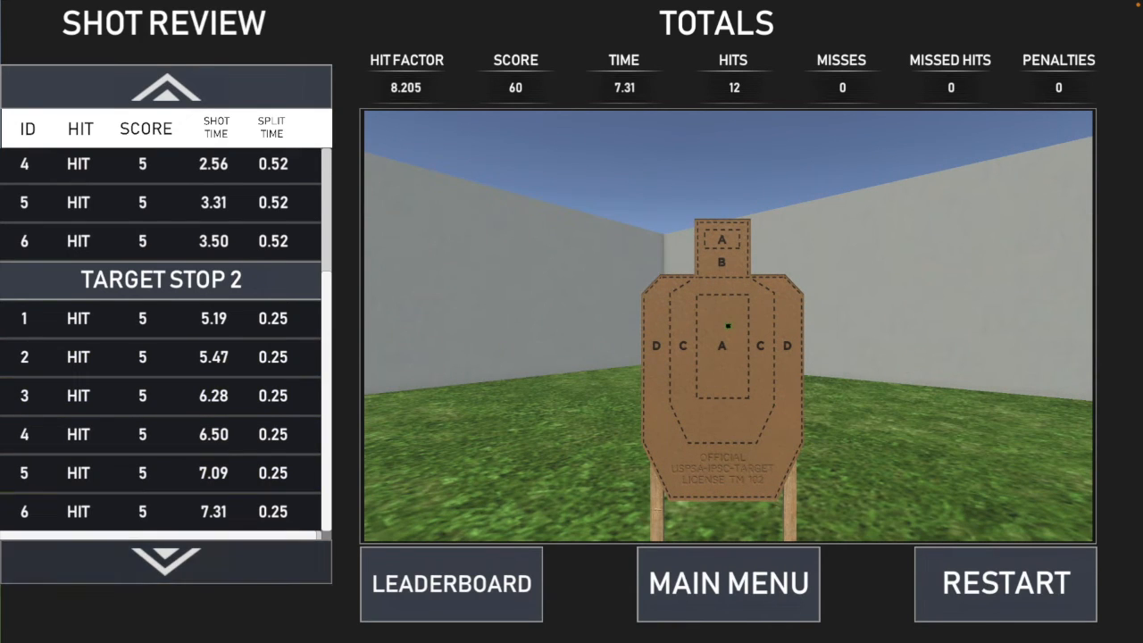
{"action": "left_click", "coordinate": [182, 556]}
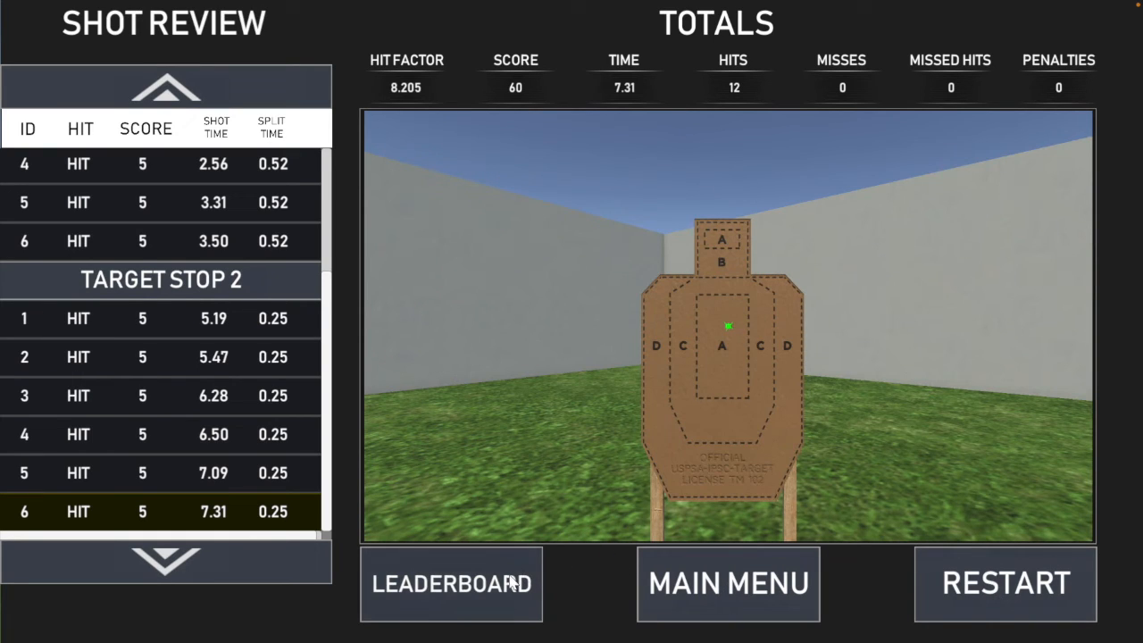
{"action": "left_click", "coordinate": [725, 585]}
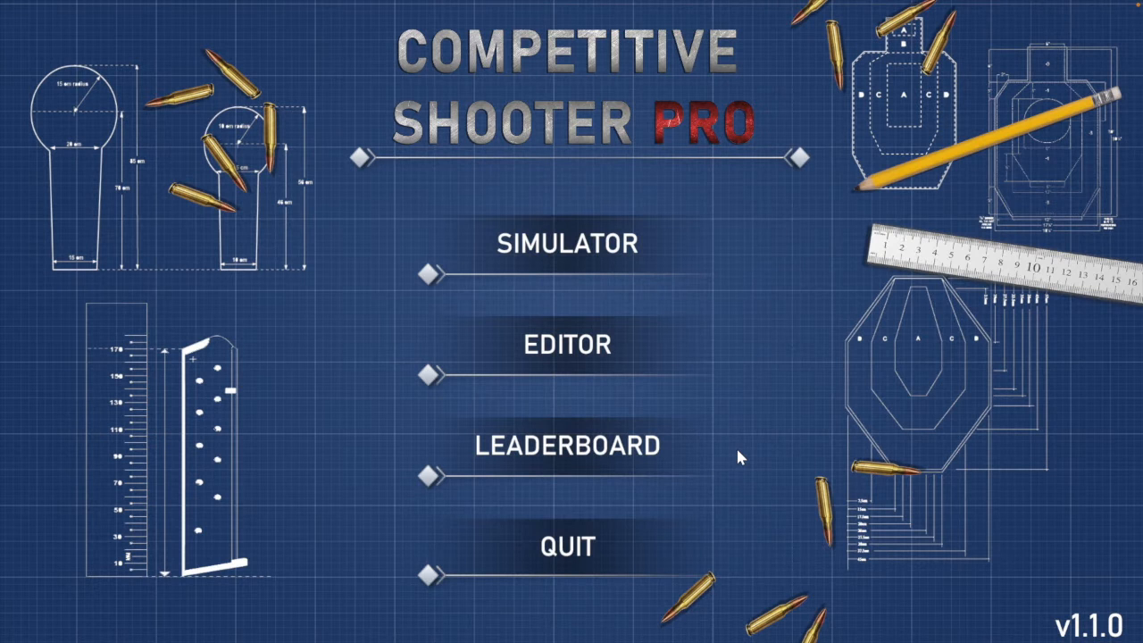